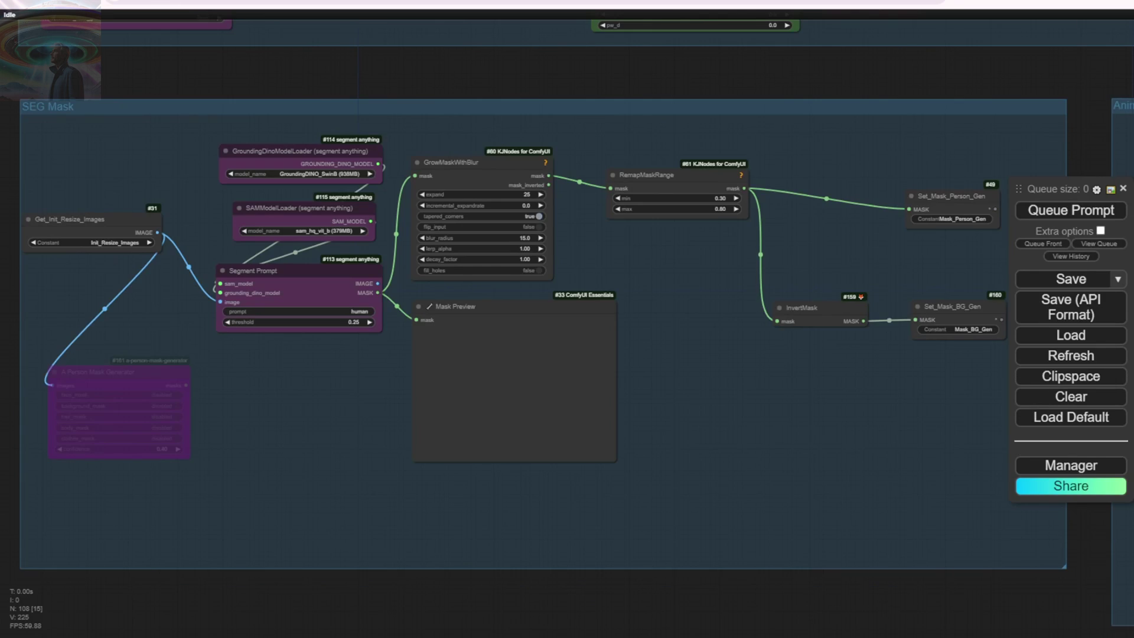
Look over the workflow's node groups, including the SEG Mask group, the source video nodes and the IPA_Character_Only group
{"action": "scroll", "coordinate": [263, 118], "scroll_direction": "down", "scroll_amount": 10}
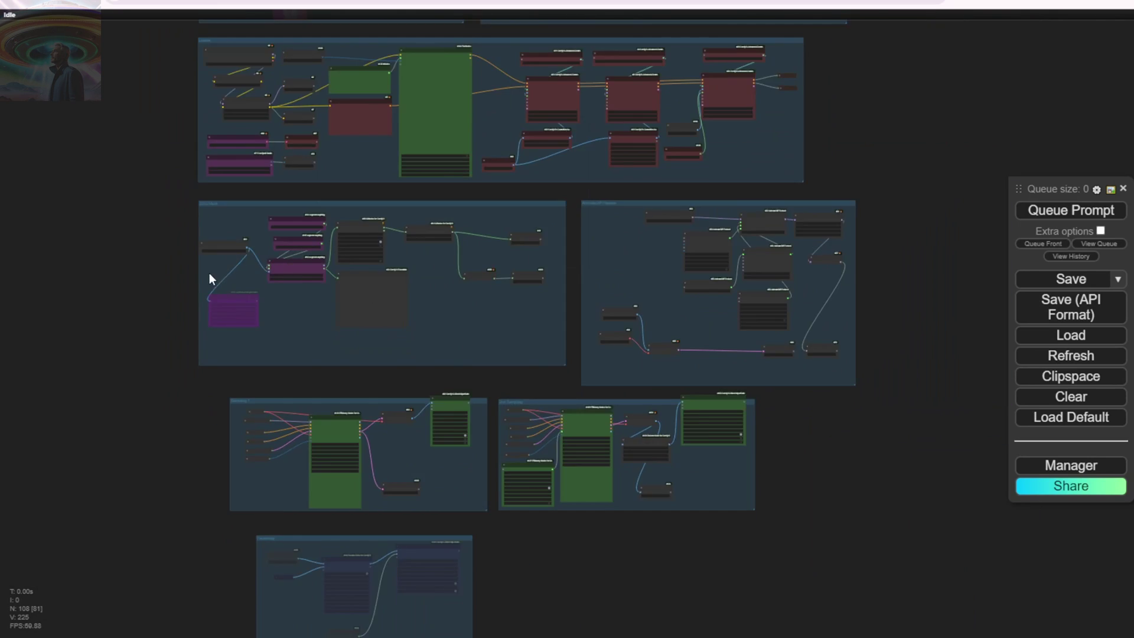
{"action": "scroll", "coordinate": [324, 238], "scroll_direction": "up", "scroll_amount": 3}
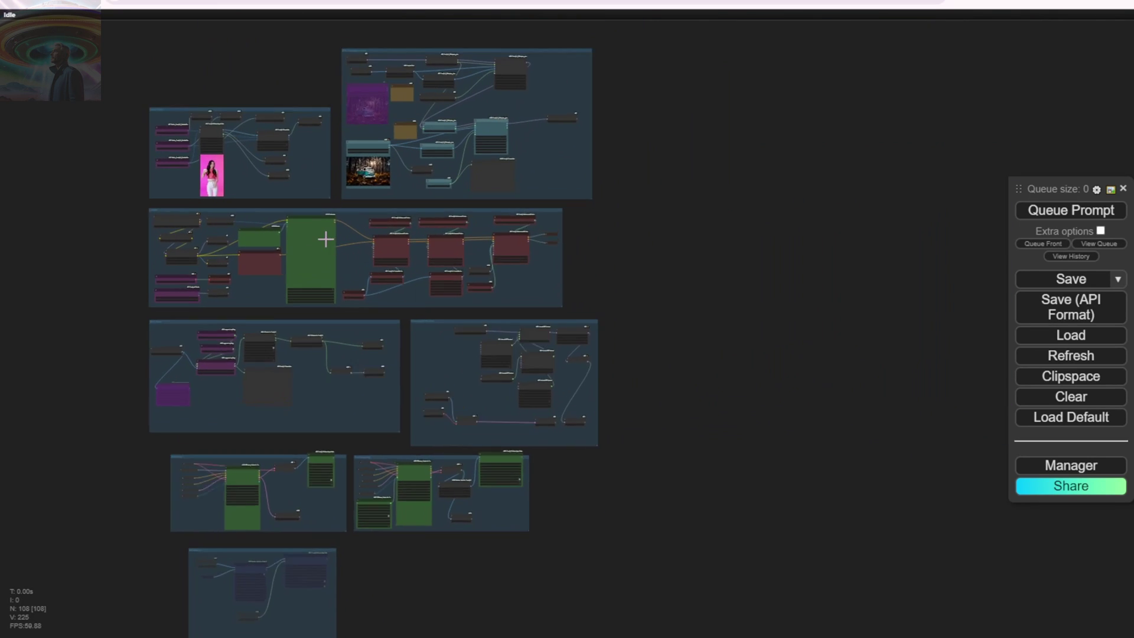
{"action": "left_click_drag", "start_coordinate": [334, 71], "coordinate": [348, 155]}
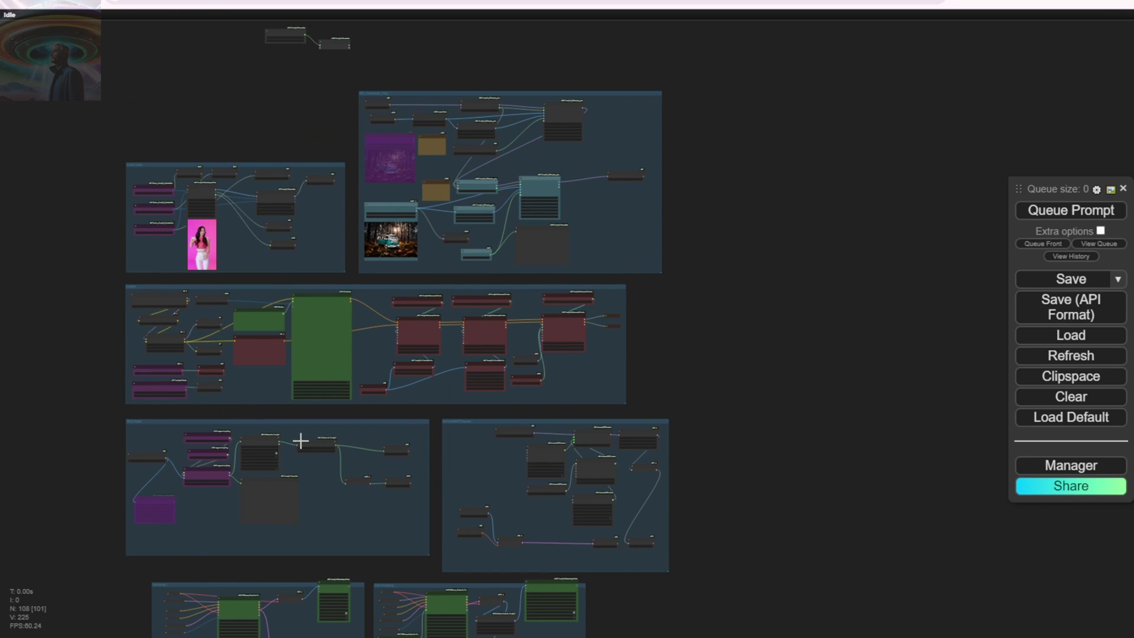
{"action": "scroll", "coordinate": [300, 441], "scroll_direction": "up", "scroll_amount": 4}
{"action": "left_click_drag", "start_coordinate": [845, 295], "coordinate": [814, 461]}
{"action": "scroll", "coordinate": [450, 160], "scroll_direction": "up", "scroll_amount": 3}
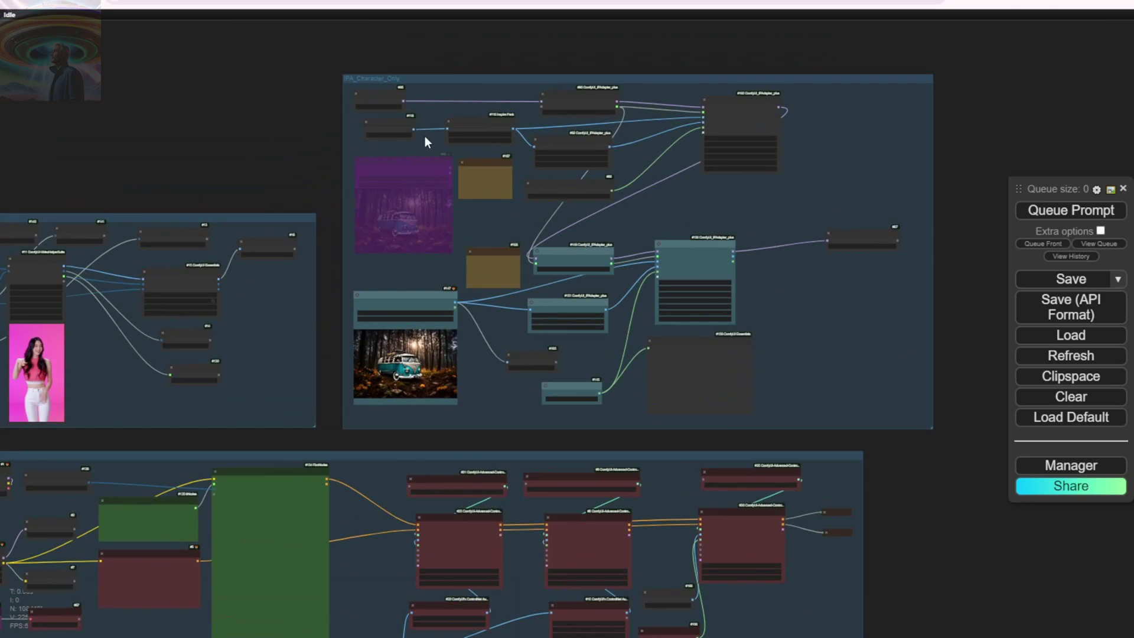
{"action": "scroll", "coordinate": [377, 262], "scroll_direction": "up", "scroll_amount": 2}
{"action": "scroll", "coordinate": [384, 253], "scroll_direction": "down", "scroll_amount": 3}
{"action": "scroll", "coordinate": [384, 259], "scroll_direction": "down", "scroll_amount": 4}
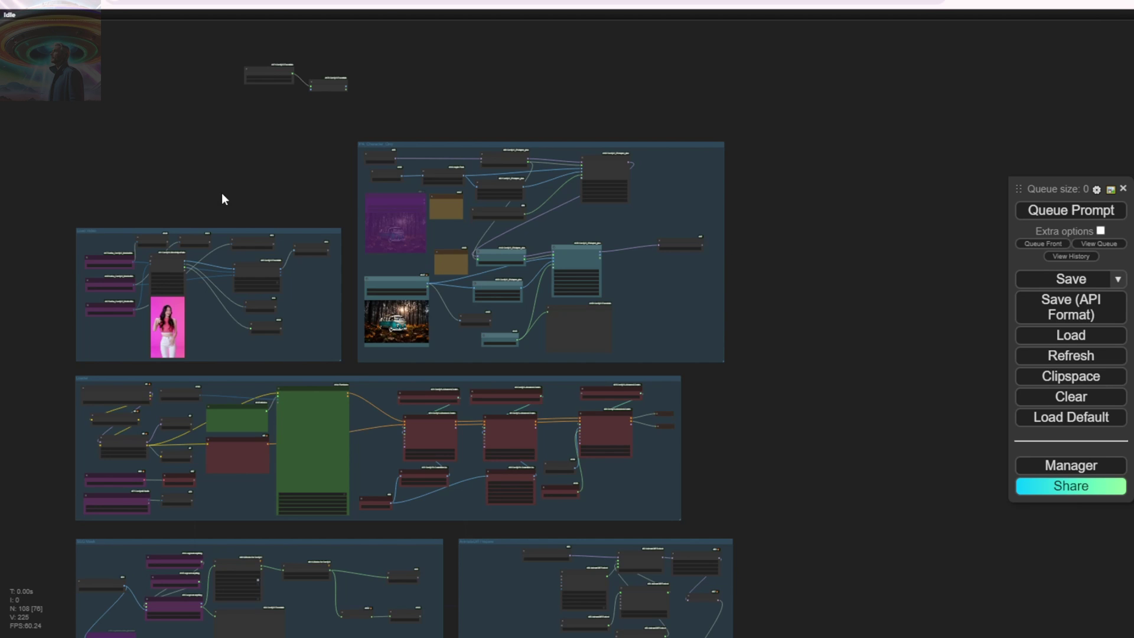
{"action": "scroll", "coordinate": [222, 321], "scroll_direction": "up", "scroll_amount": 8}
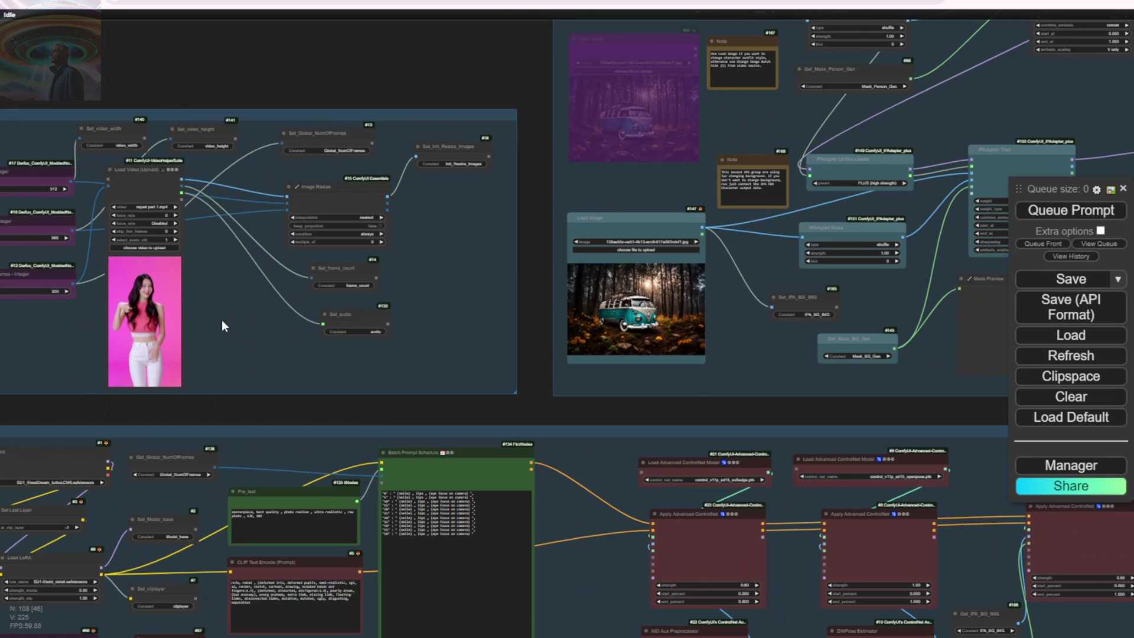
{"action": "left_click_drag", "start_coordinate": [529, 318], "coordinate": [189, 392]}
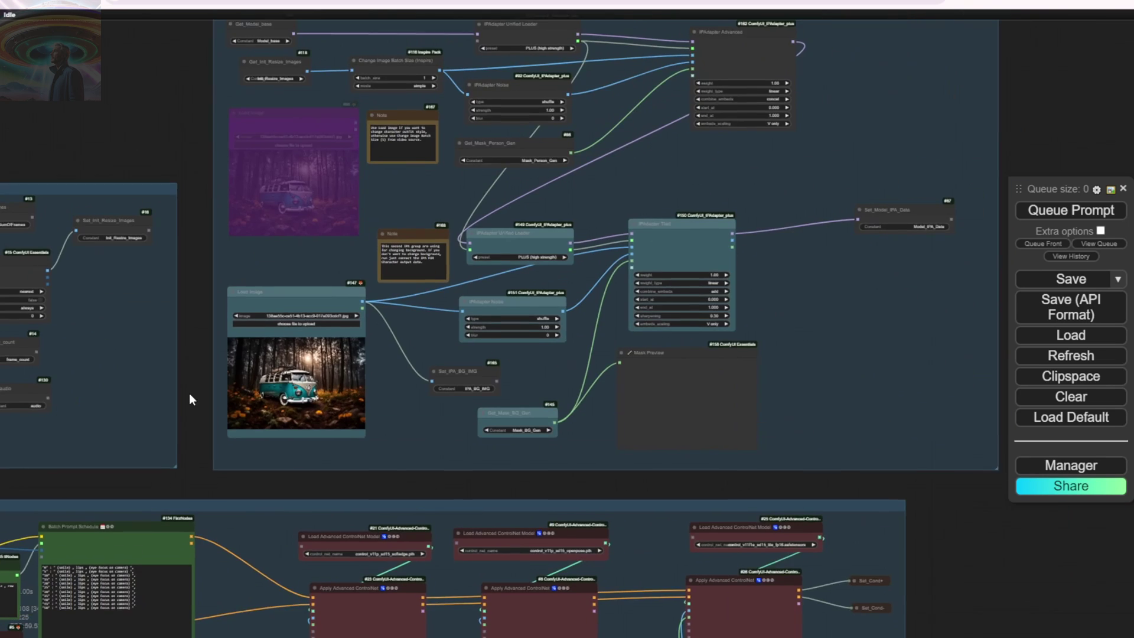
{"action": "left_click_drag", "start_coordinate": [175, 128], "coordinate": [608, 159]}
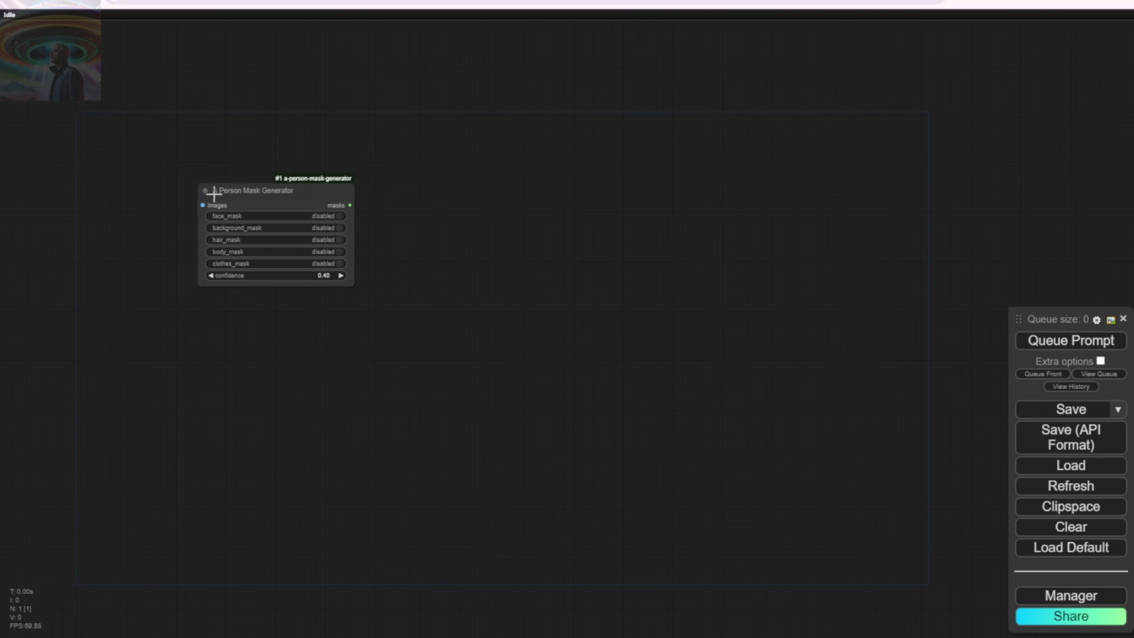
Enable face_mask on the A Person Mask Generator node and reposition the node to leave room for an image source
{"action": "left_click_drag", "start_coordinate": [281, 183], "coordinate": [288, 83]}
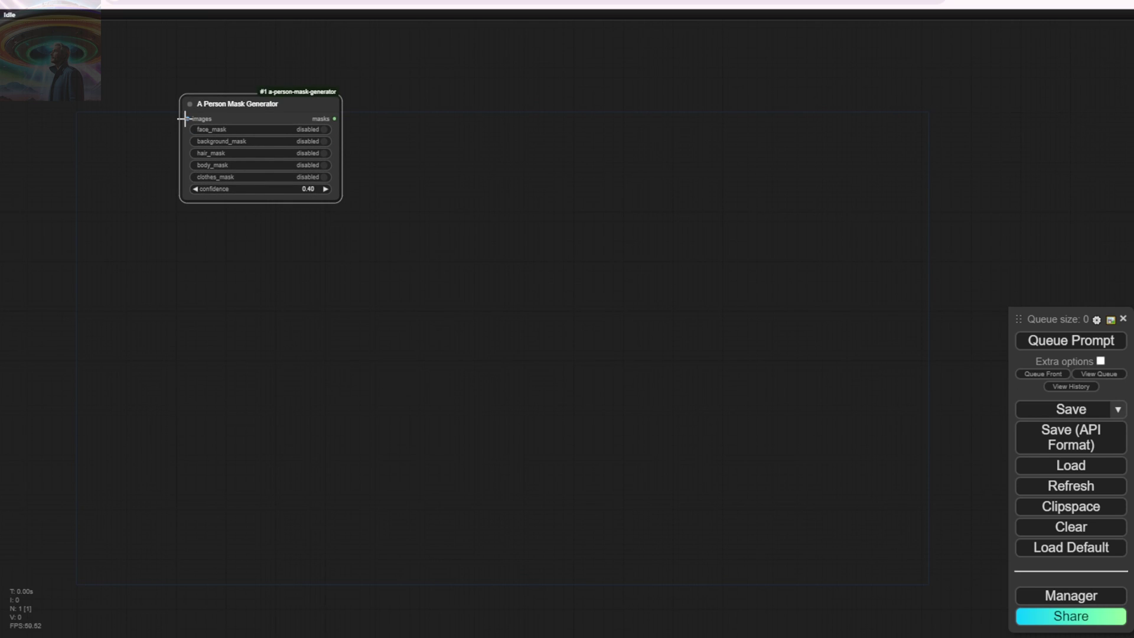
{"action": "scroll", "coordinate": [273, 144], "scroll_direction": "up", "scroll_amount": 7}
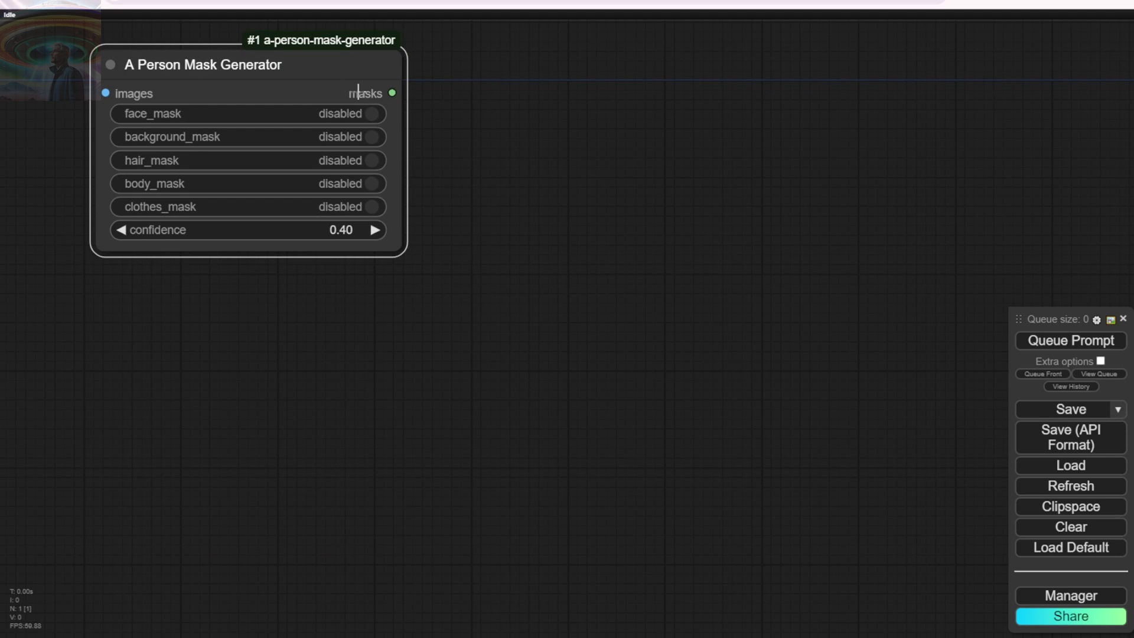
{"action": "left_click", "coordinate": [373, 113]}
{"action": "left_click_drag", "start_coordinate": [230, 66], "coordinate": [440, 158]}
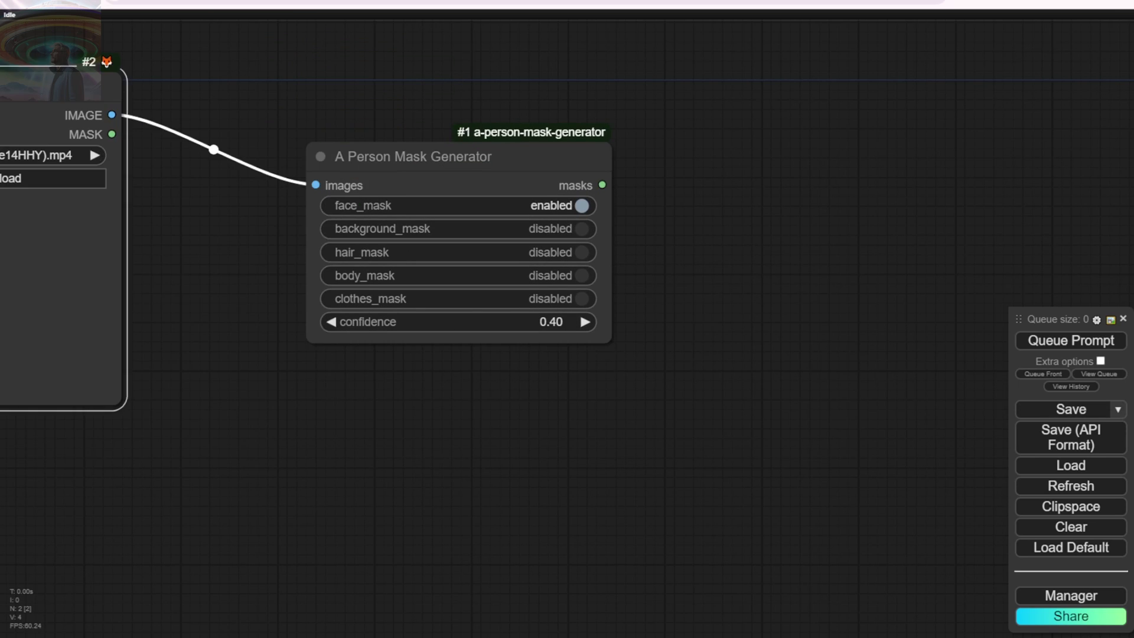
{"action": "scroll", "coordinate": [335, 133], "scroll_direction": "down", "scroll_amount": 8}
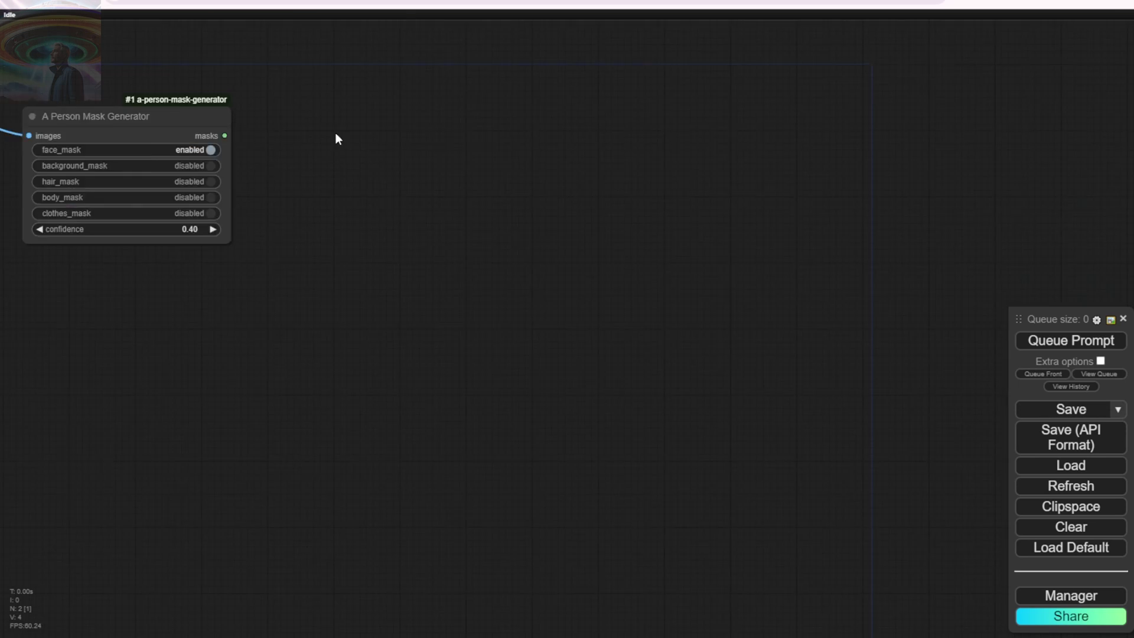
{"action": "double_click", "coordinate": [392, 197]}
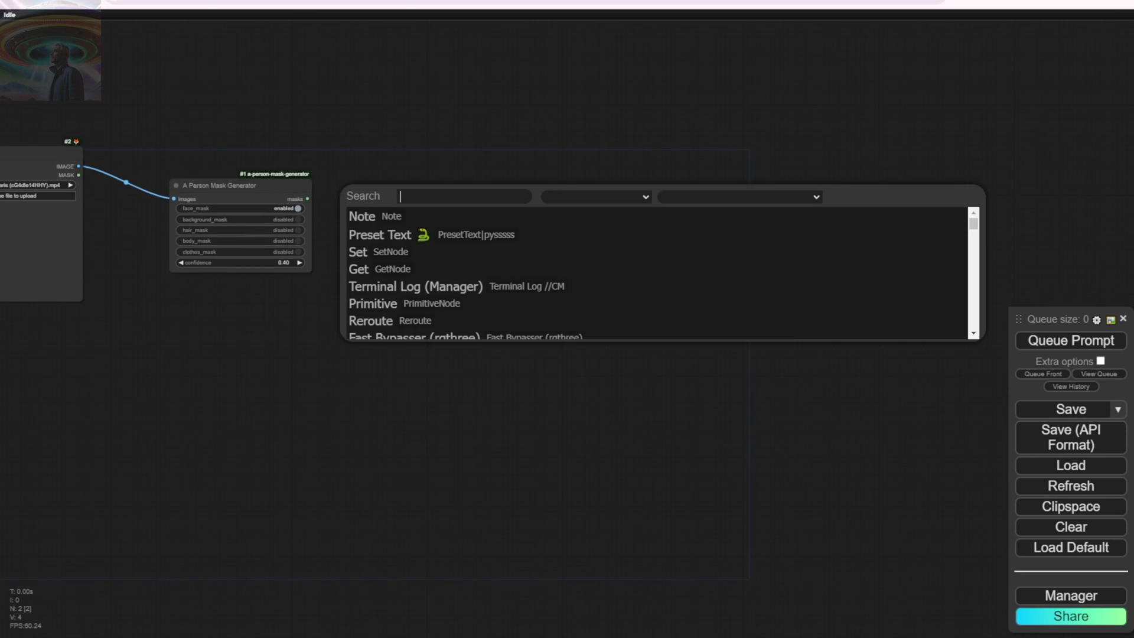
{"action": "key", "text": "Escape"}
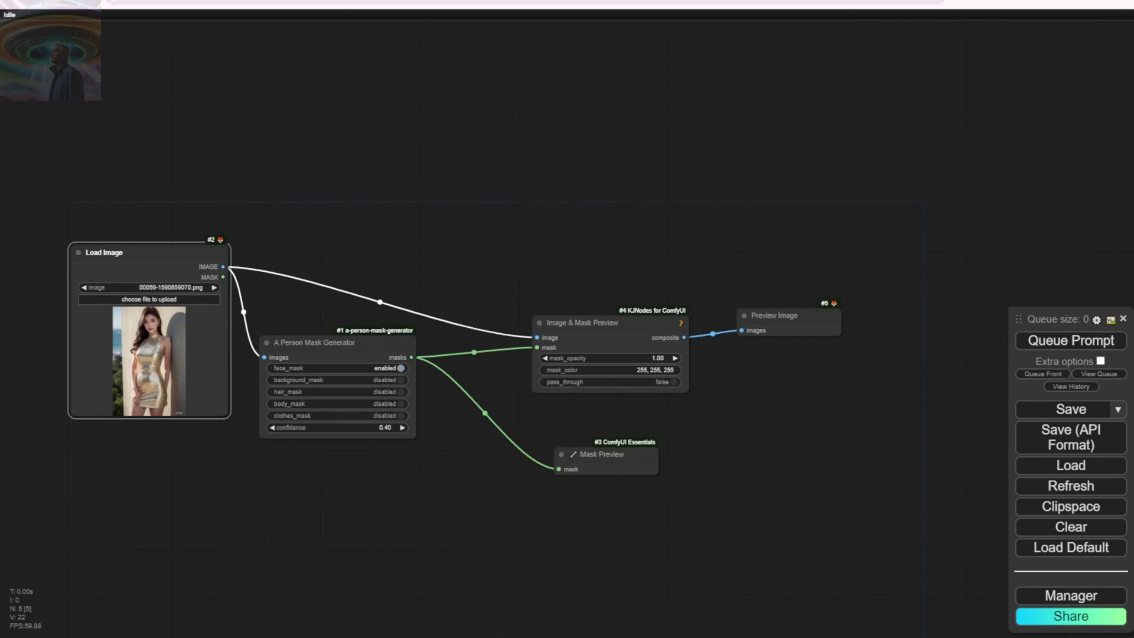
Rearrange the A Person Mask Generator, Mask Preview and Image & Mask Preview nodes on the canvas
{"action": "scroll", "coordinate": [356, 215], "scroll_direction": "up", "scroll_amount": 5}
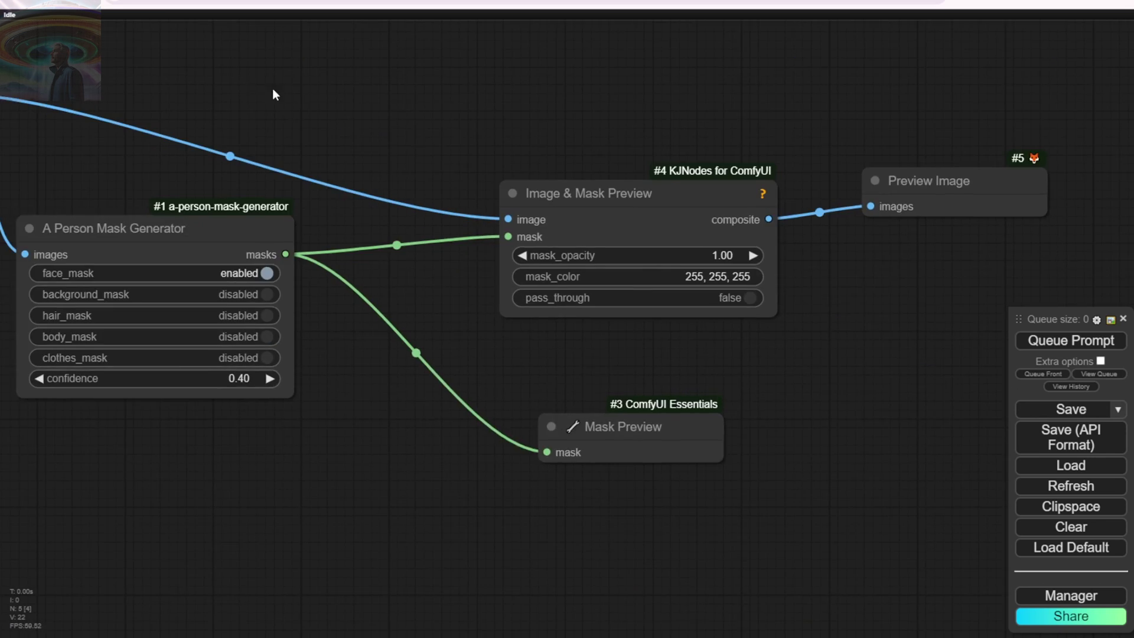
{"action": "scroll", "coordinate": [276, 93], "scroll_direction": "down", "scroll_amount": 3}
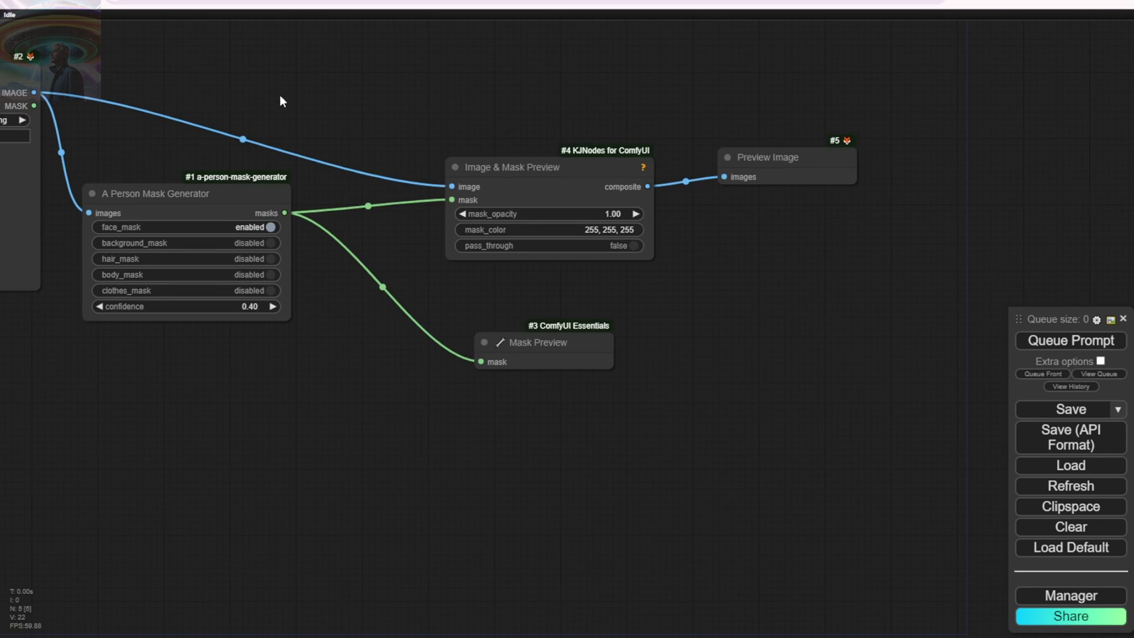
{"action": "left_click_drag", "start_coordinate": [199, 197], "coordinate": [227, 208]}
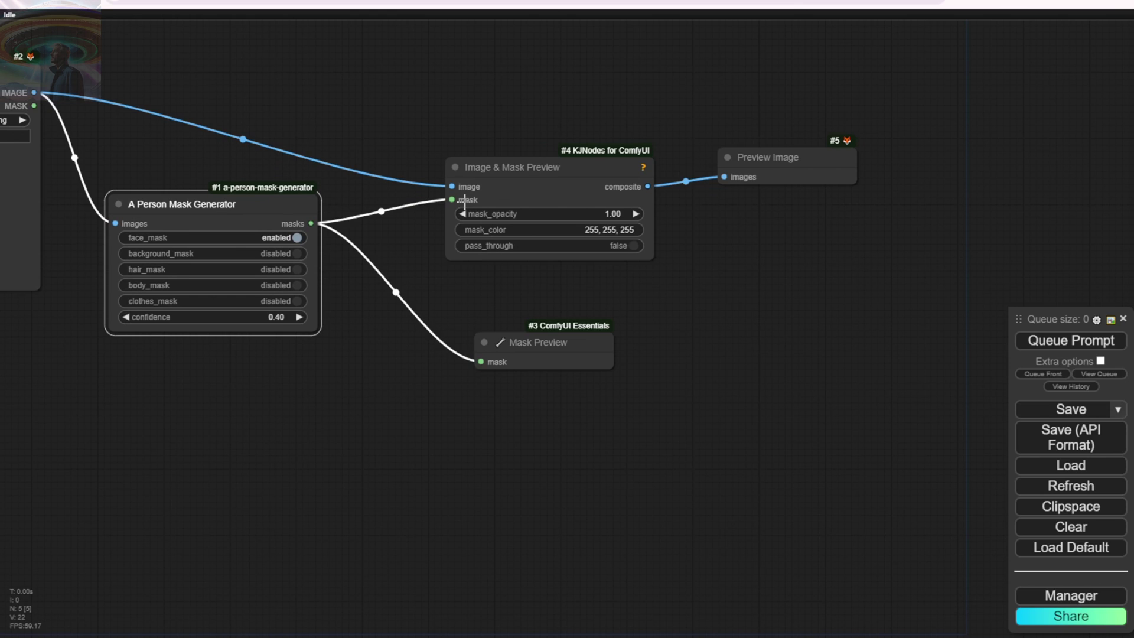
{"action": "scroll", "coordinate": [511, 189], "scroll_direction": "up", "scroll_amount": 3}
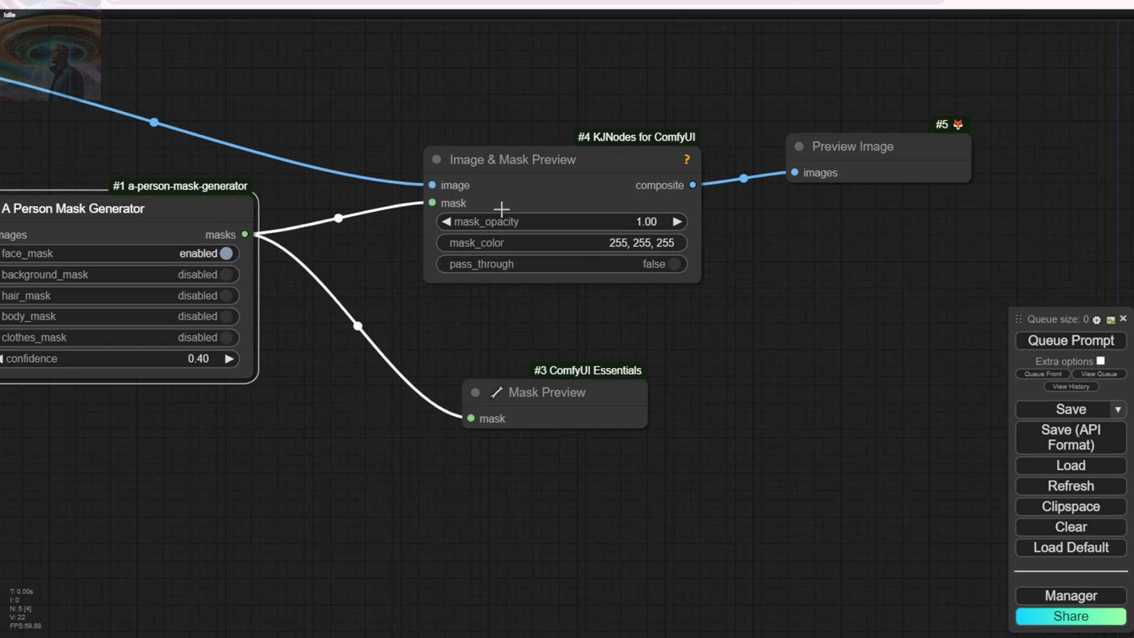
{"action": "left_click_drag", "start_coordinate": [568, 390], "coordinate": [532, 353]}
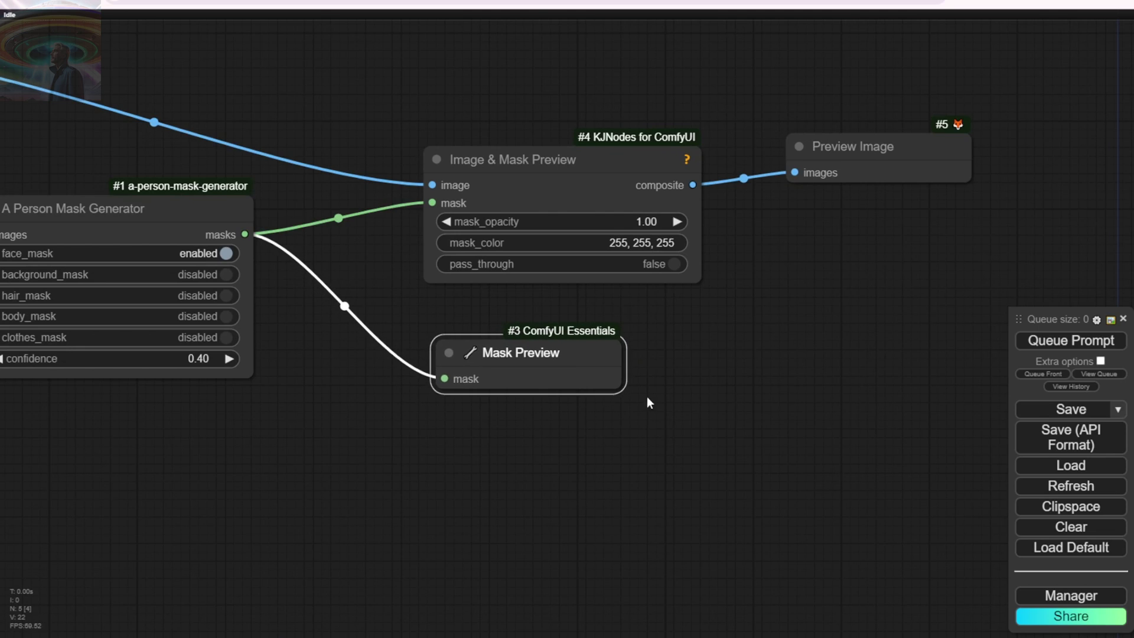
{"action": "left_click_drag", "start_coordinate": [637, 154], "coordinate": [624, 94]}
Queue the prompt for the face mask and move the Mask Preview node clear below the Image & Mask Preview node
{"action": "key", "text": "ctrl+Return"}
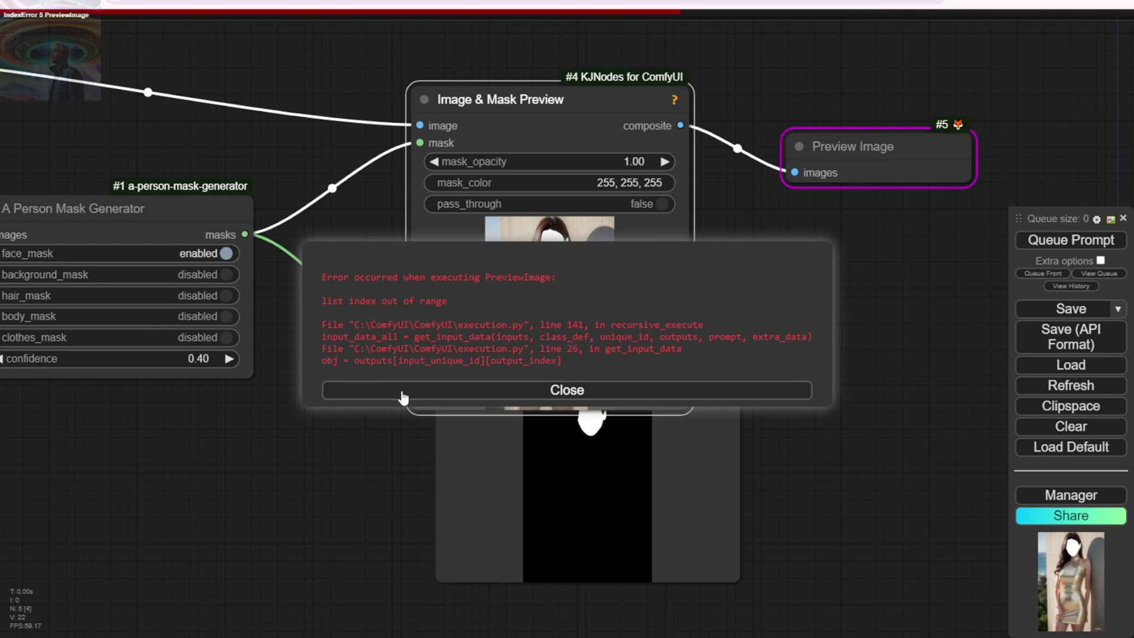
{"action": "left_click", "coordinate": [407, 393]}
{"action": "left_click_drag", "start_coordinate": [379, 229], "coordinate": [406, 238]}
{"action": "left_click_drag", "start_coordinate": [745, 368], "coordinate": [717, 514]}
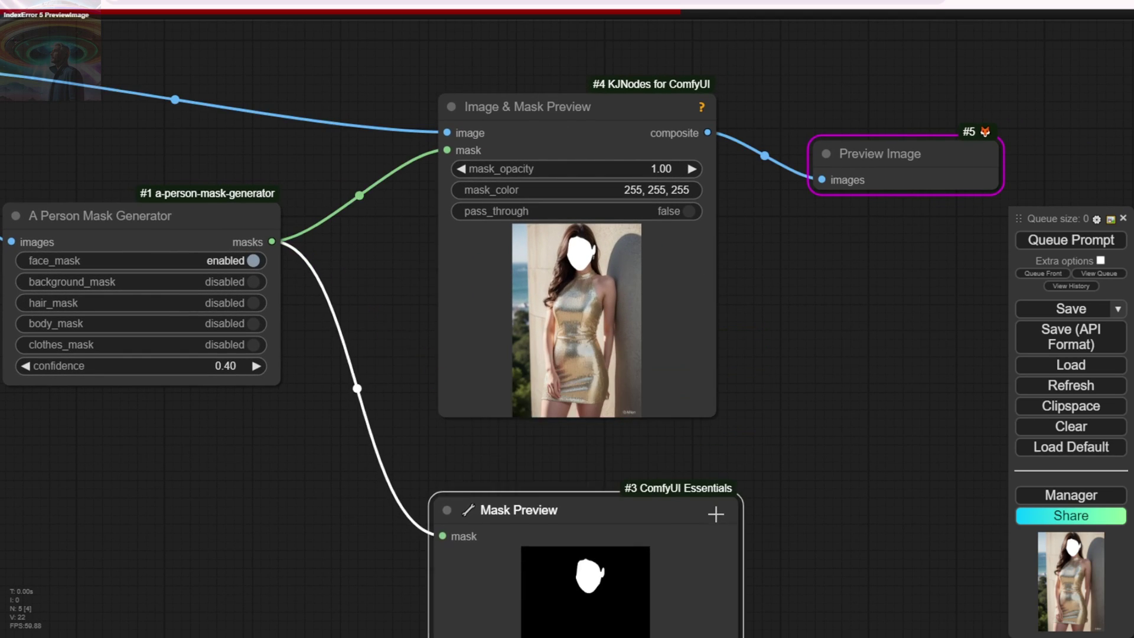
Delete the Preview Image node connected to the composite output of Image & Mask Preview
{"action": "left_click_drag", "start_coordinate": [795, 422], "coordinate": [748, 364]}
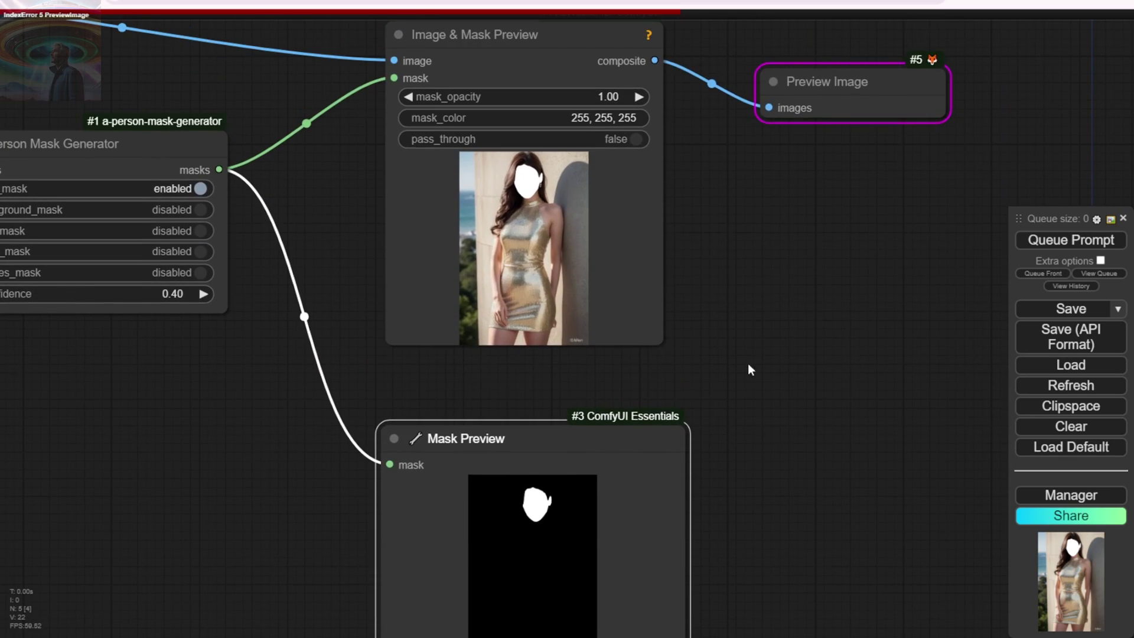
{"action": "left_click", "coordinate": [815, 83]}
{"action": "left_click_drag", "start_coordinate": [805, 220], "coordinate": [720, 270]}
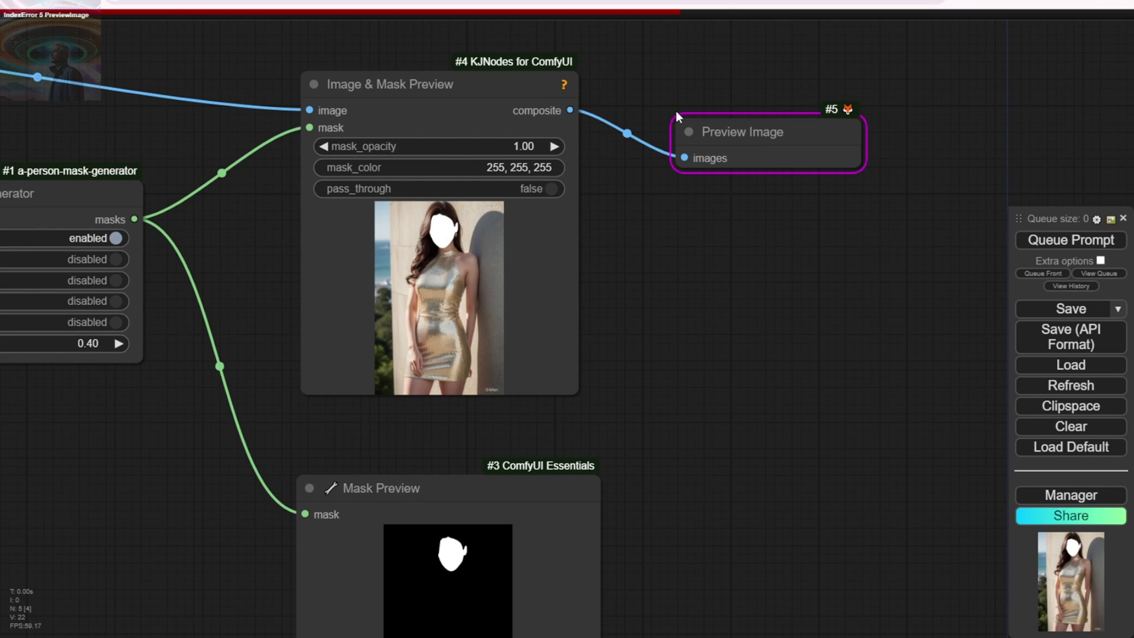
{"action": "left_click", "coordinate": [729, 141]}
{"action": "key", "text": "Delete"}
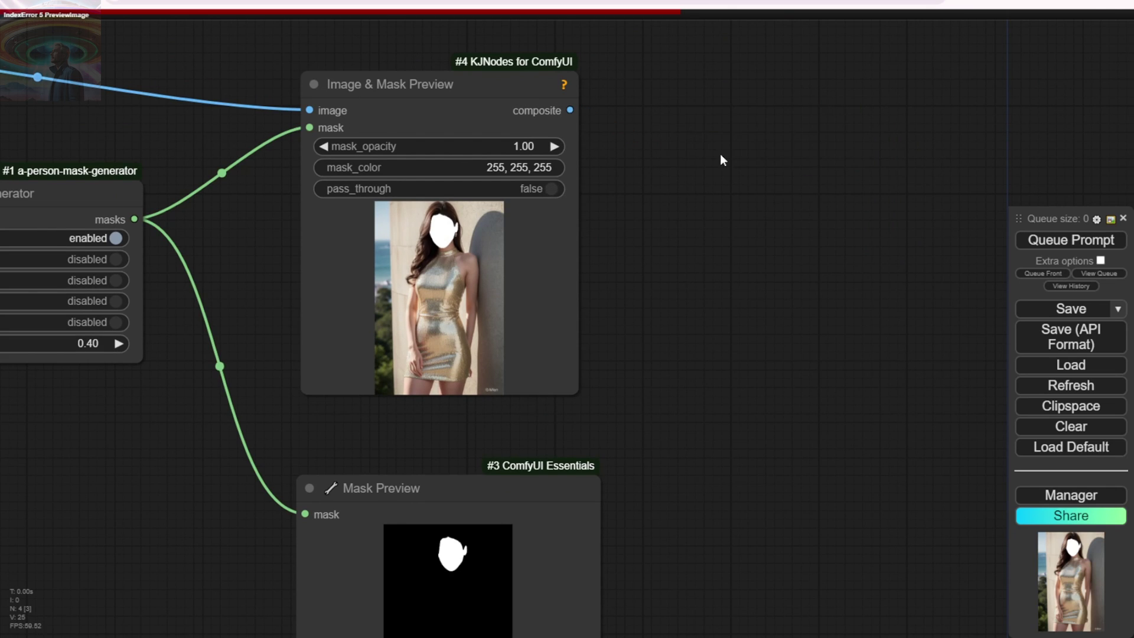
Enlarge the Load Image node and place it beside the A Person Mask Generator node
{"action": "left_click_drag", "start_coordinate": [641, 234], "coordinate": [692, 155]}
{"action": "left_click_drag", "start_coordinate": [627, 341], "coordinate": [778, 369]}
{"action": "left_click_drag", "start_coordinate": [441, 172], "coordinate": [597, 251]}
{"action": "scroll", "coordinate": [596, 250], "scroll_direction": "down", "scroll_amount": 3}
{"action": "left_click_drag", "start_coordinate": [210, 95], "coordinate": [231, 243]}
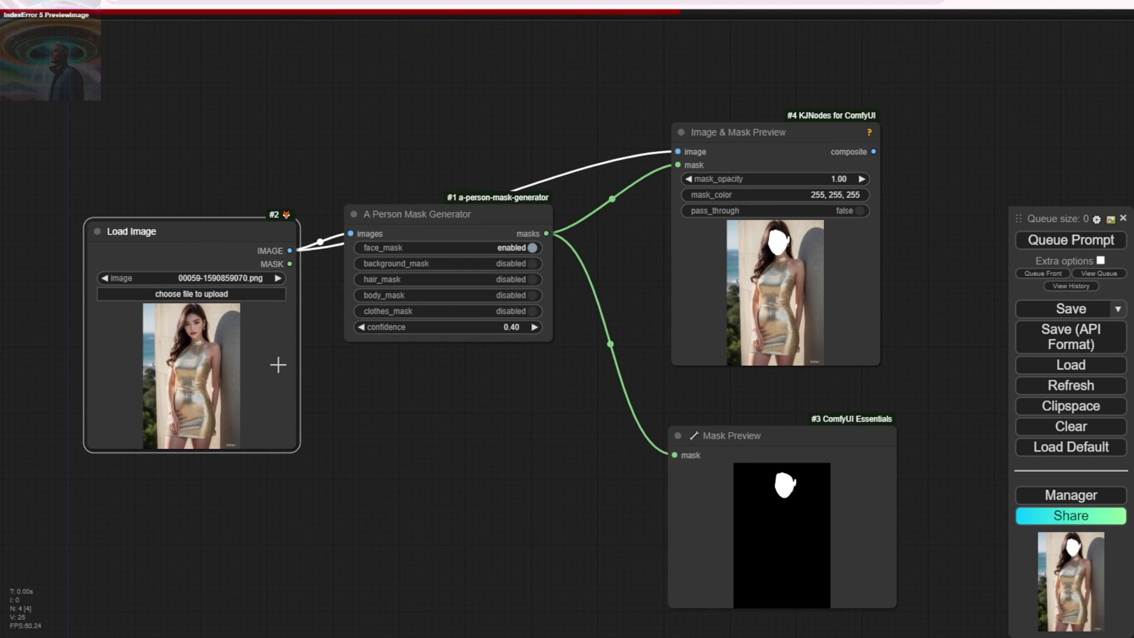
{"action": "left_click_drag", "start_coordinate": [295, 459], "coordinate": [338, 568]}
{"action": "left_click_drag", "start_coordinate": [243, 228], "coordinate": [230, 137]}
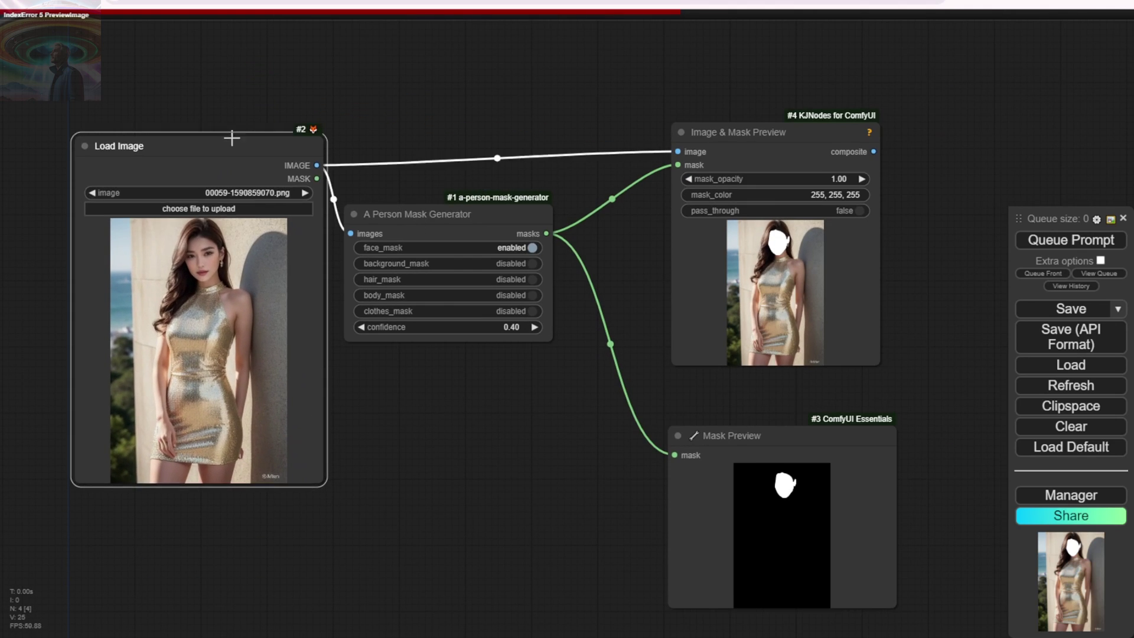
Move the Image & Mask Preview node slightly upward, away from the Mask Preview node
{"action": "left_click_drag", "start_coordinate": [415, 360], "coordinate": [417, 276]}
{"action": "scroll", "coordinate": [320, 236], "scroll_direction": "up", "scroll_amount": 3}
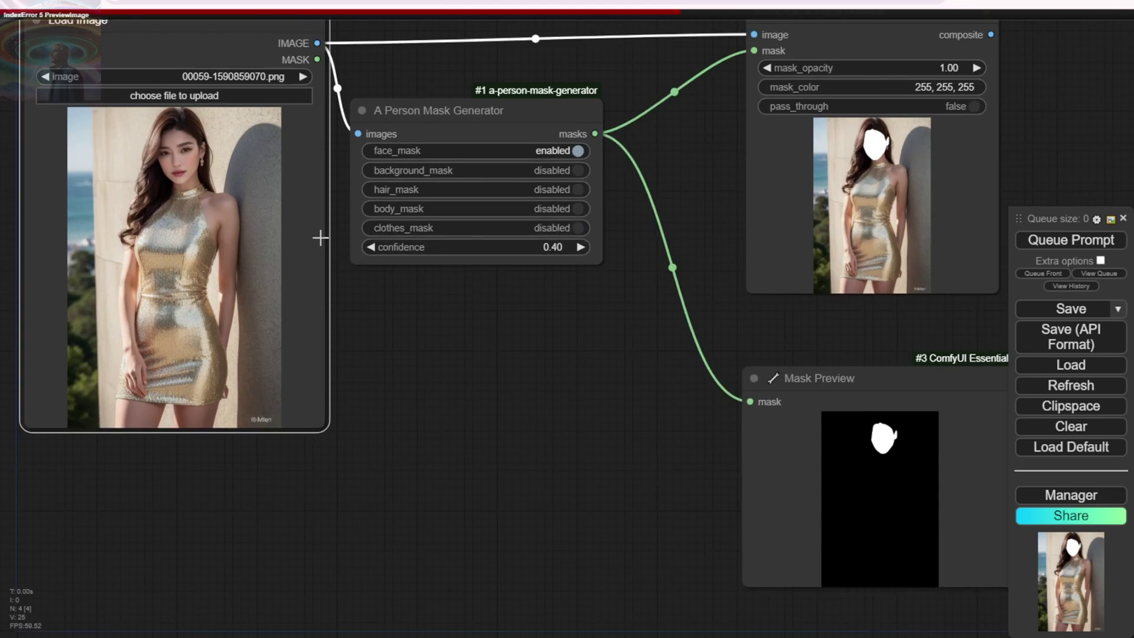
{"action": "left_click_drag", "start_coordinate": [556, 312], "coordinate": [176, 257]}
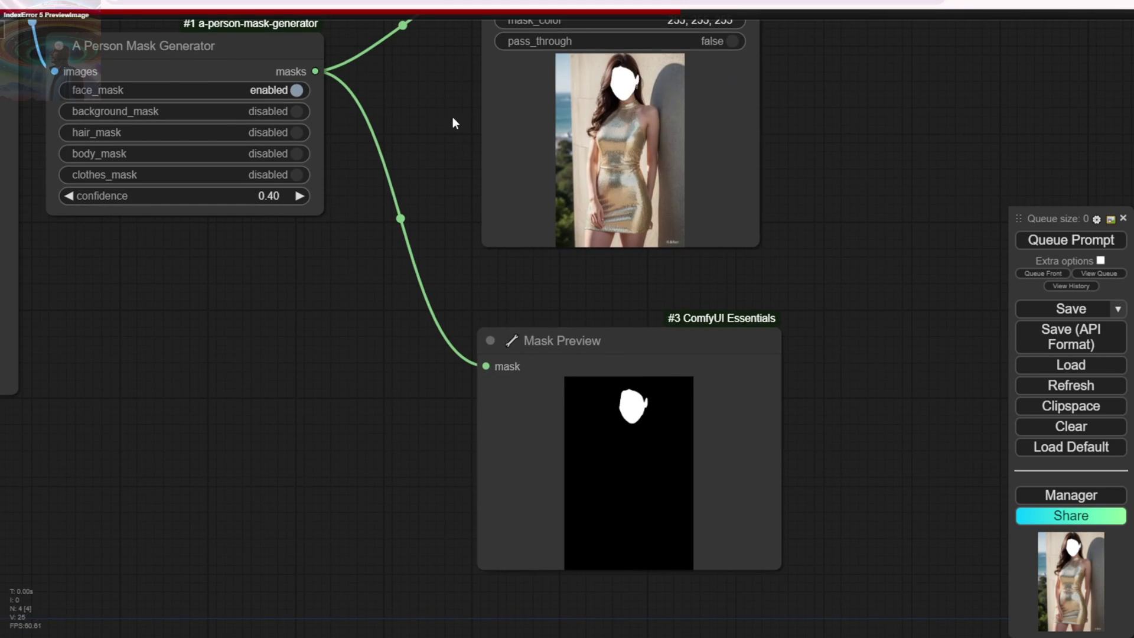
{"action": "left_click_drag", "start_coordinate": [487, 45], "coordinate": [519, 120]}
{"action": "left_click_drag", "start_coordinate": [892, 185], "coordinate": [897, 255]}
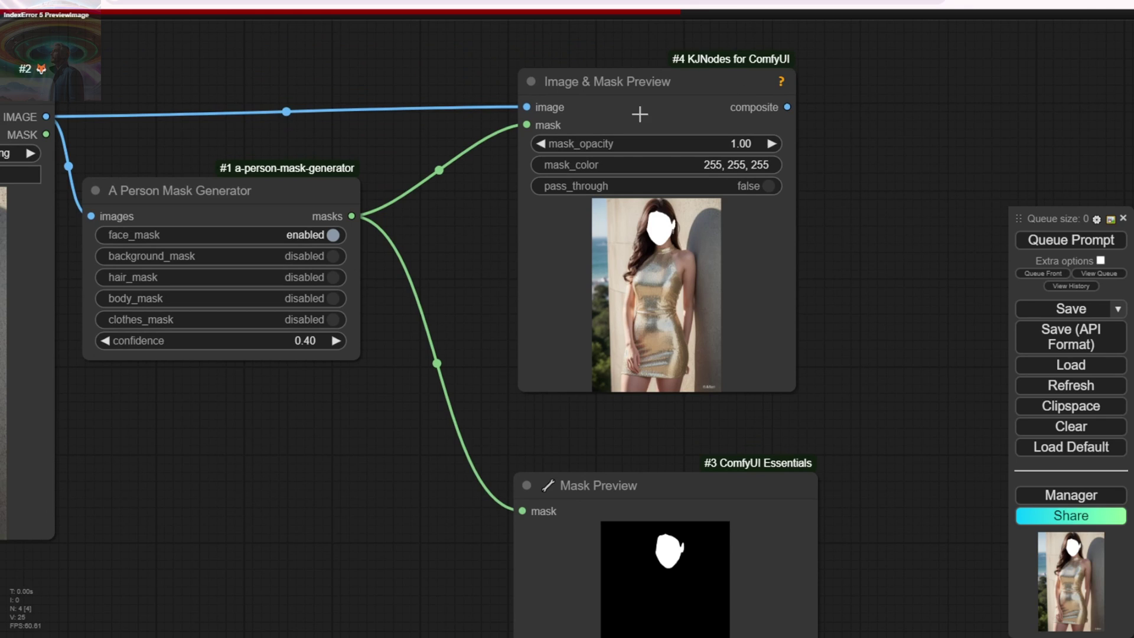
{"action": "left_click_drag", "start_coordinate": [618, 84], "coordinate": [624, 66]}
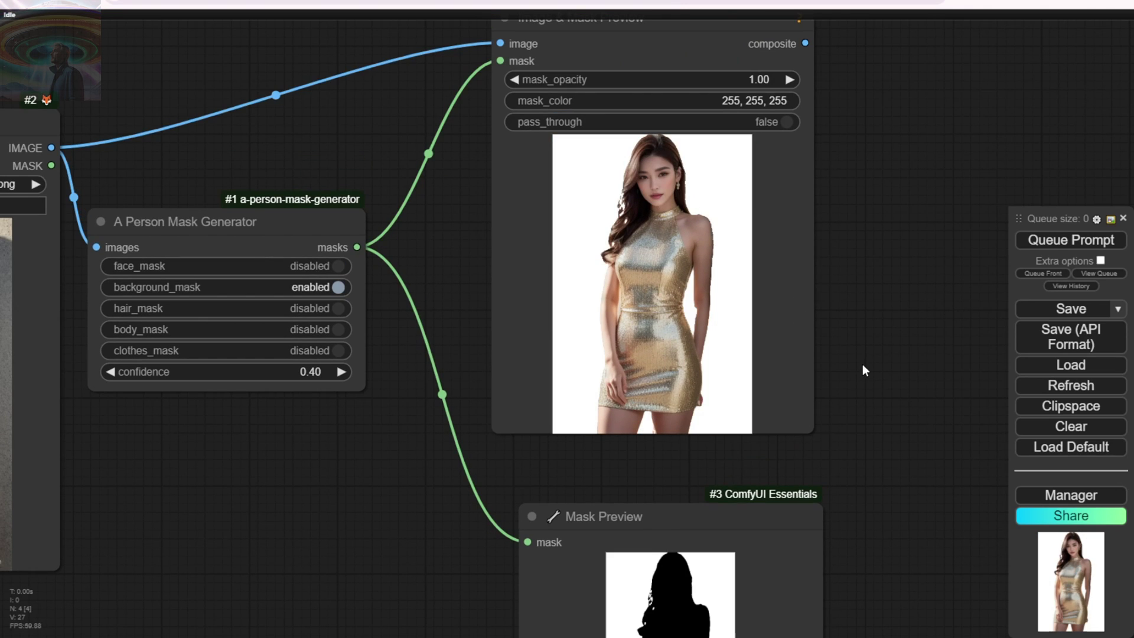
Move the Image & Mask Preview and Mask Preview nodes up and away from the mask generator, aligning one above the other
{"action": "left_click_drag", "start_coordinate": [863, 384], "coordinate": [834, 150]}
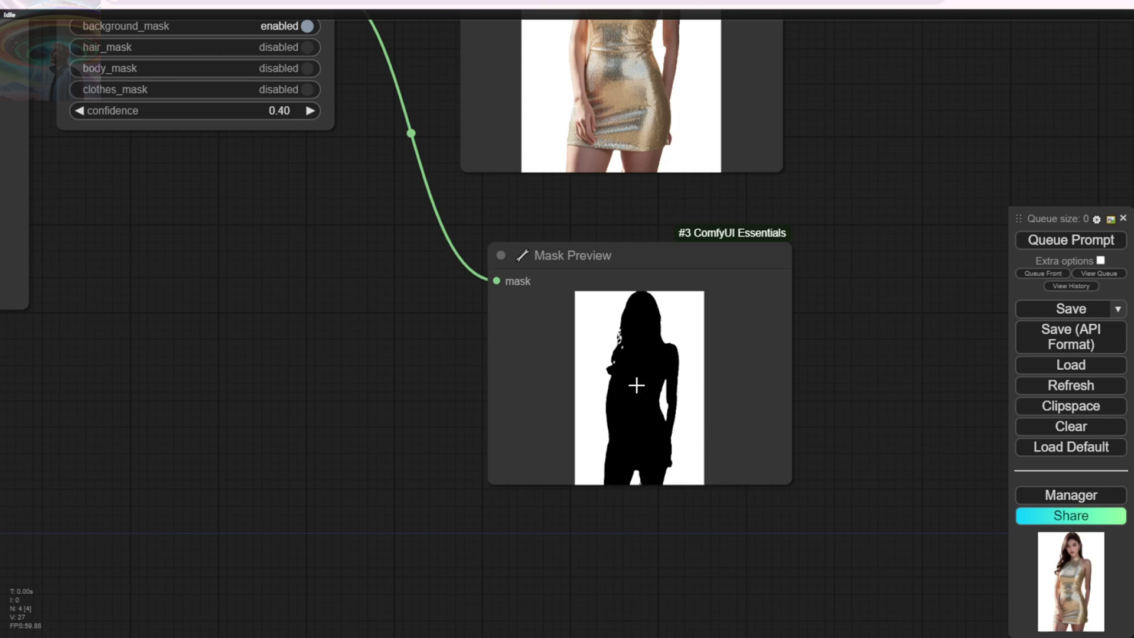
{"action": "scroll", "coordinate": [450, 474], "scroll_direction": "down", "scroll_amount": 3}
{"action": "scroll", "coordinate": [437, 242], "scroll_direction": "up", "scroll_amount": 2}
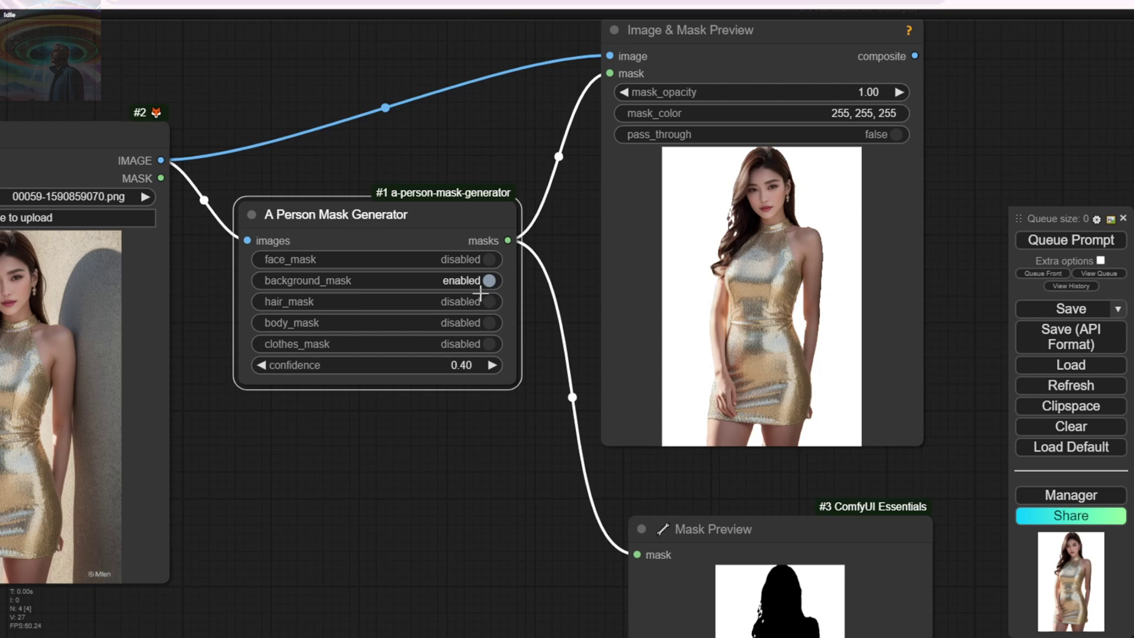
{"action": "scroll", "coordinate": [416, 263], "scroll_direction": "down", "scroll_amount": 3}
{"action": "left_click_drag", "start_coordinate": [627, 112], "coordinate": [641, 36]}
{"action": "left_click_drag", "start_coordinate": [727, 466], "coordinate": [758, 354]}
{"action": "left_click_drag", "start_coordinate": [924, 205], "coordinate": [950, 264]}
{"action": "left_click_drag", "start_coordinate": [771, 56], "coordinate": [809, 47]}
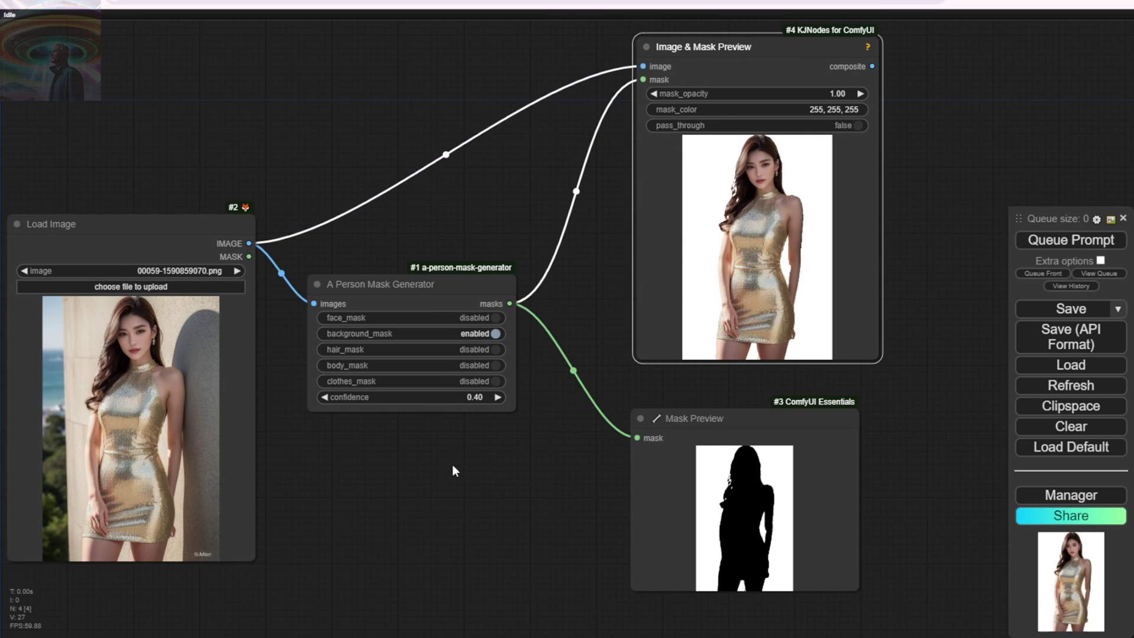
{"action": "left_click_drag", "start_coordinate": [460, 471], "coordinate": [603, 355]}
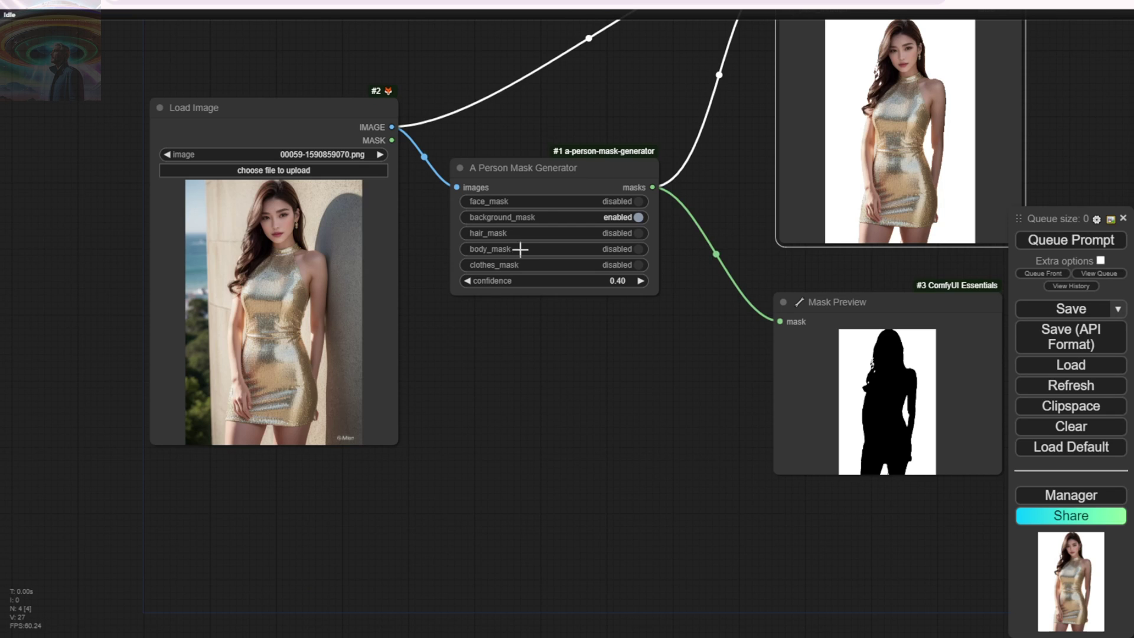
{"action": "left_click", "coordinate": [590, 177]}
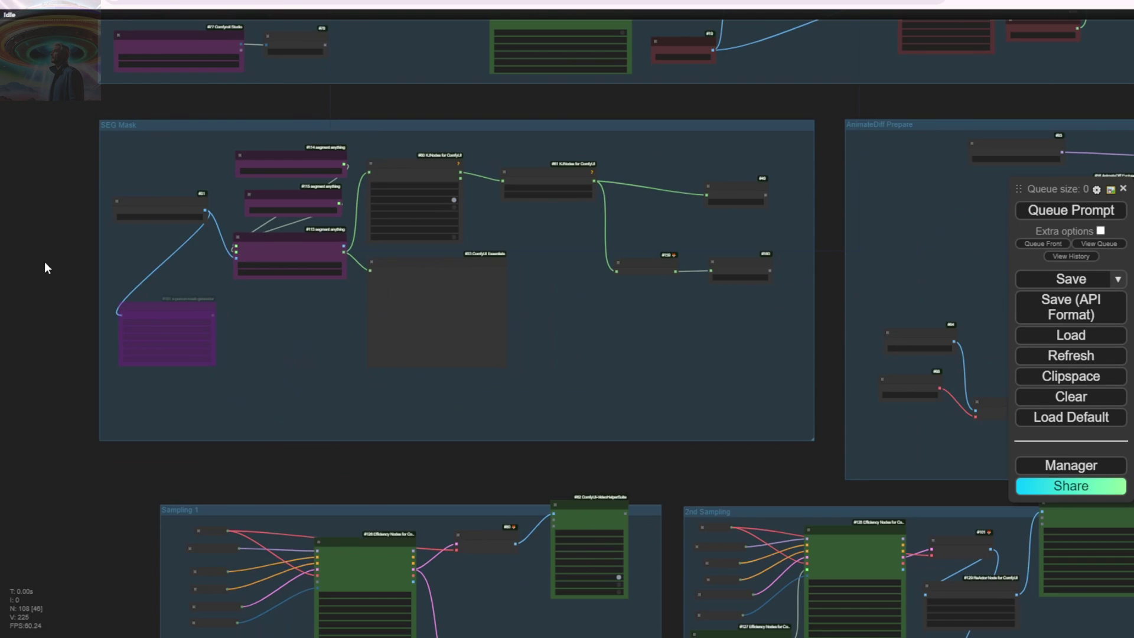
Copy the GroundingDinoModelLoader, SAMModelLoader and Segment Prompt nodes from the SEG Mask group, and move Get_Init_Resize_Images upward
{"action": "scroll", "coordinate": [62, 166], "scroll_direction": "down", "scroll_amount": 3}
{"action": "left_click_drag", "start_coordinate": [52, 183], "coordinate": [101, 337]}
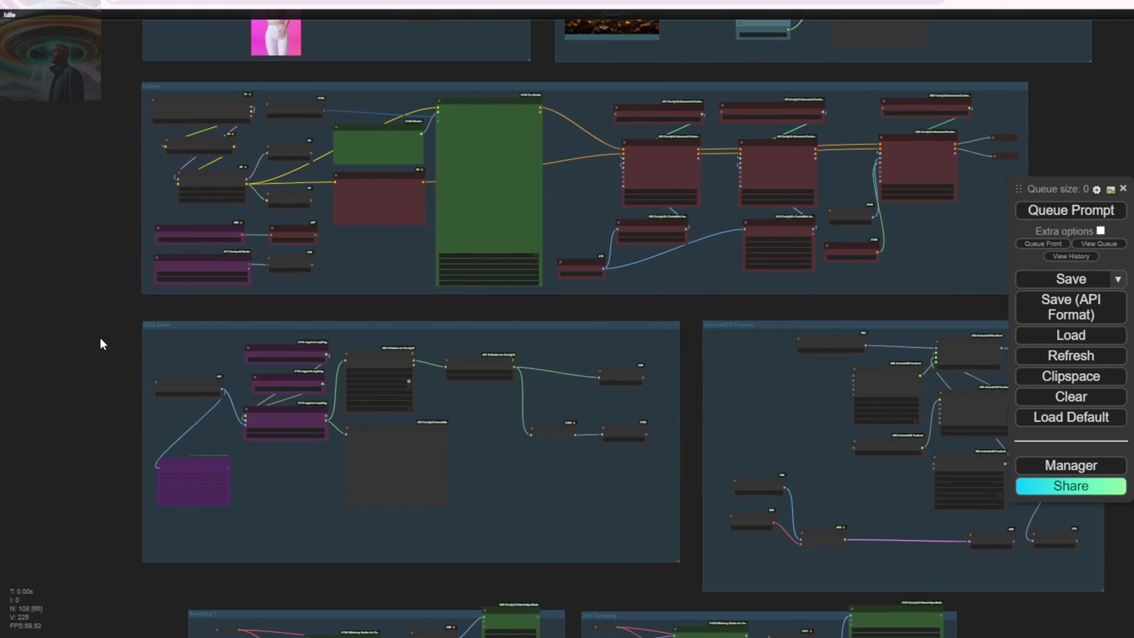
{"action": "scroll", "coordinate": [83, 325], "scroll_direction": "down", "scroll_amount": 4}
{"action": "scroll", "coordinate": [177, 401], "scroll_direction": "up", "scroll_amount": 15}
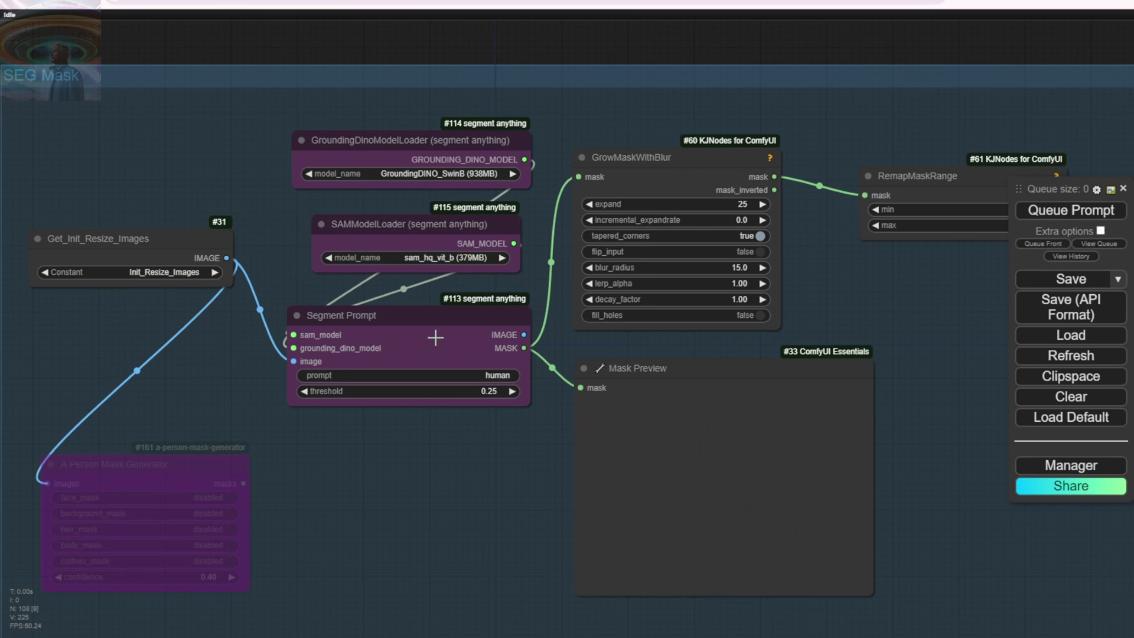
{"action": "scroll", "coordinate": [446, 313], "scroll_direction": "down", "scroll_amount": 2}
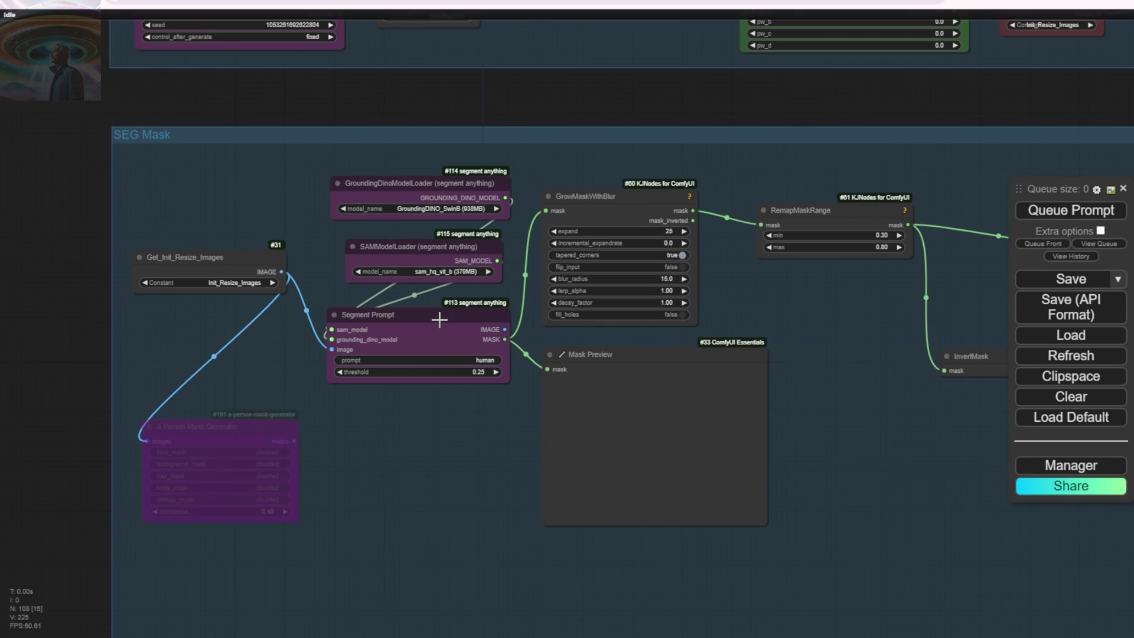
{"action": "left_click", "coordinate": [440, 321]}
{"action": "left_click", "coordinate": [472, 246], "text": "shift"}
{"action": "left_click", "coordinate": [469, 188], "text": "shift"}
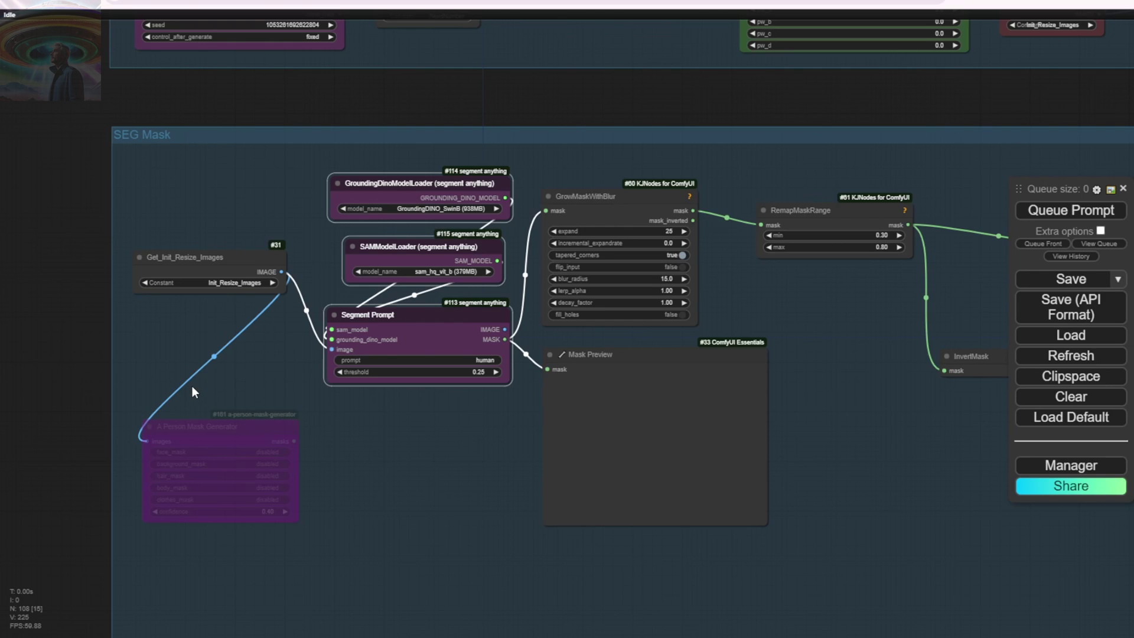
{"action": "left_click_drag", "start_coordinate": [233, 261], "coordinate": [238, 180]}
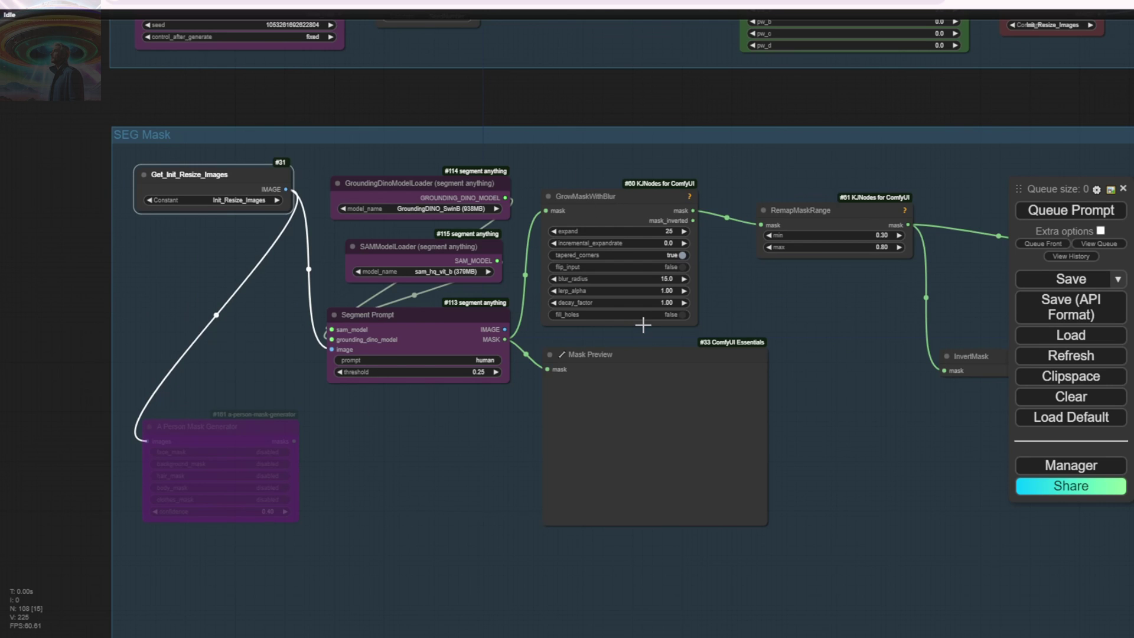
In the mask demo workflow, delete the A Person Mask Generator node between Load Image and the preview nodes
{"action": "scroll", "coordinate": [497, 359], "scroll_direction": "up", "scroll_amount": 6}
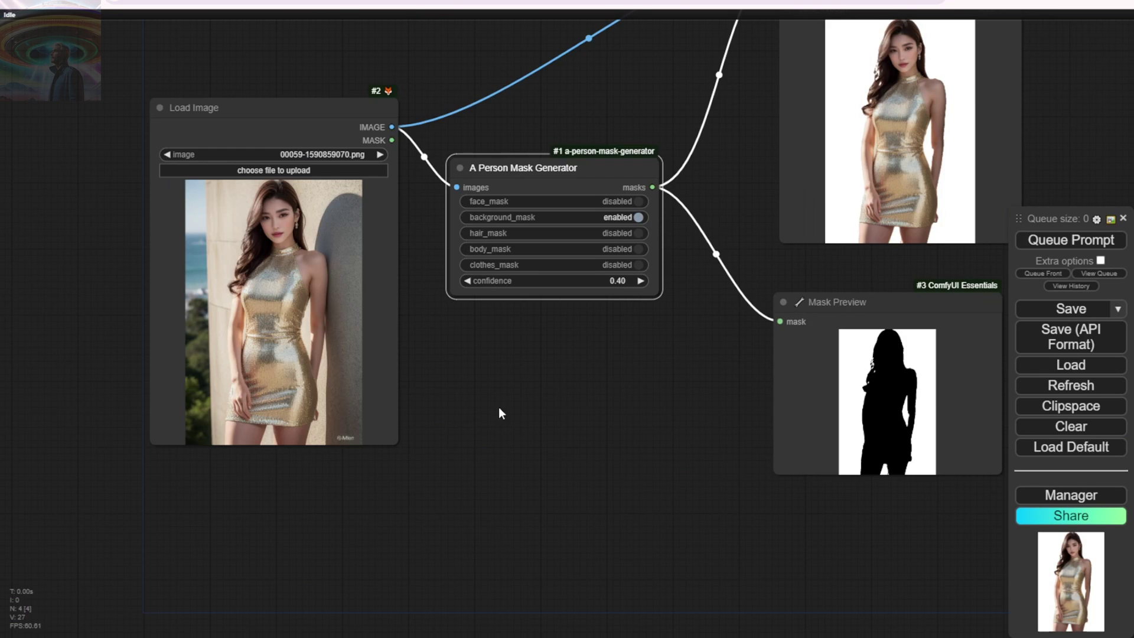
{"action": "left_click_drag", "start_coordinate": [579, 391], "coordinate": [514, 431]}
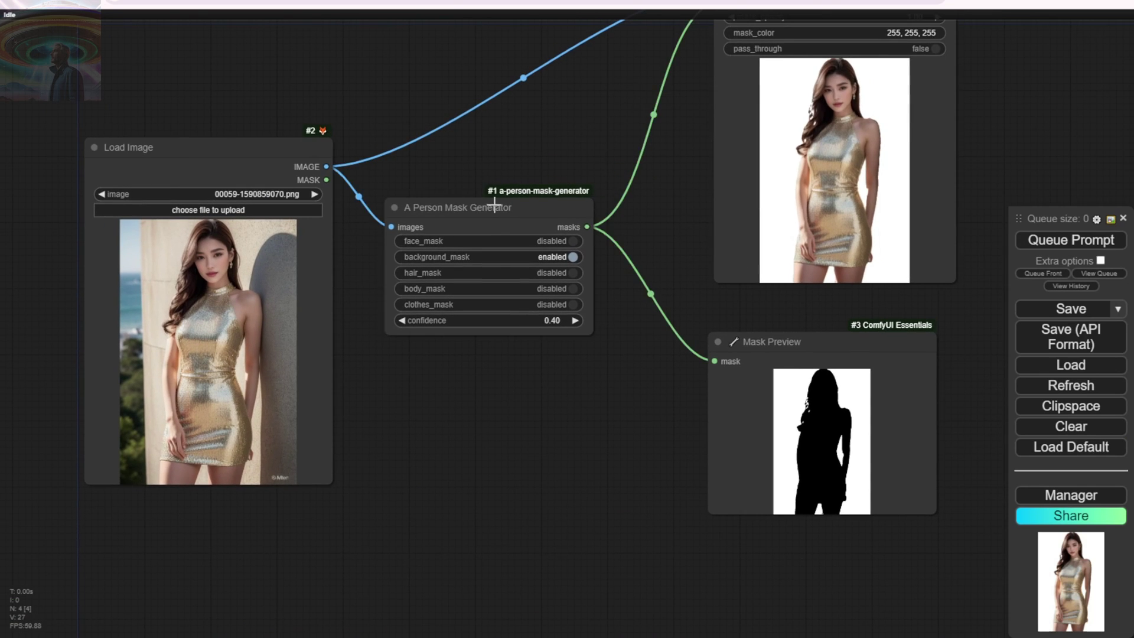
{"action": "left_click", "coordinate": [494, 206]}
{"action": "key", "text": "Delete"}
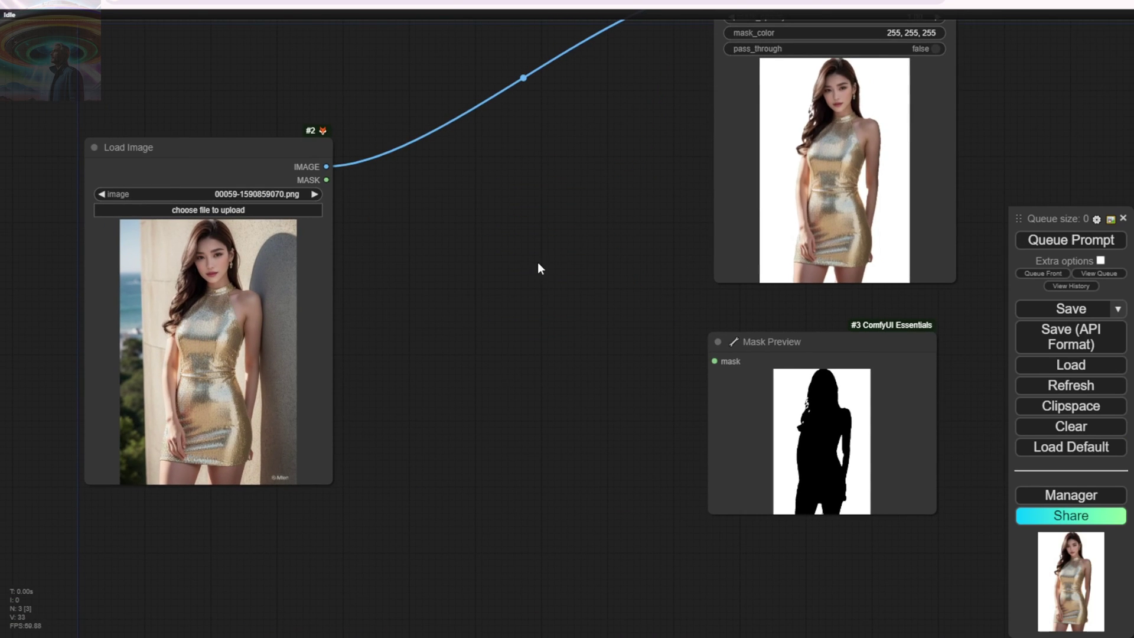
Paste the copied GroundingDinoModelLoader, SAMModelLoader and Segment Prompt nodes and stack them between Load Image and the previews
{"action": "key", "text": "ctrl+v"}
{"action": "left_click_drag", "start_coordinate": [564, 203], "coordinate": [534, 170]}
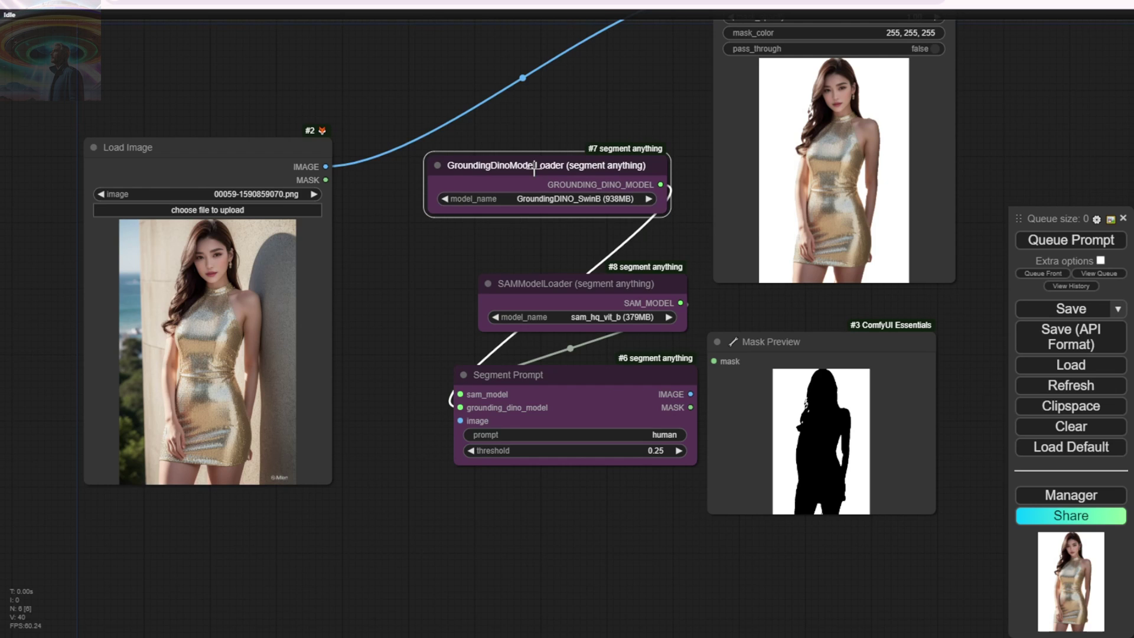
{"action": "left_click_drag", "start_coordinate": [548, 296], "coordinate": [501, 261]}
{"action": "left_click_drag", "start_coordinate": [525, 391], "coordinate": [495, 351]}
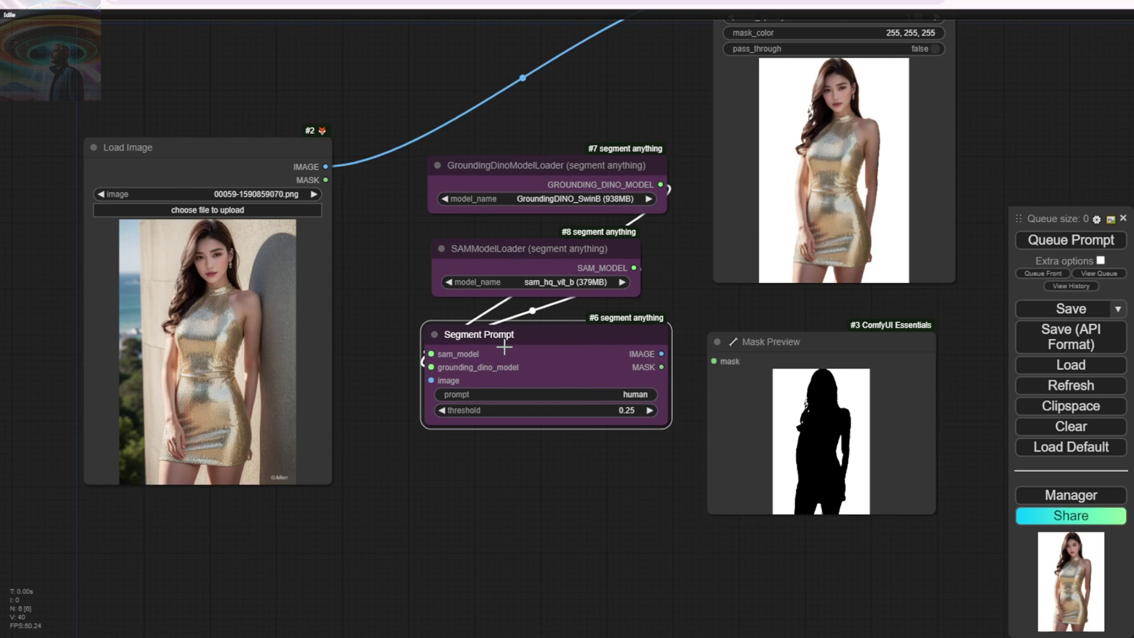
{"action": "left_click", "coordinate": [309, 69]}
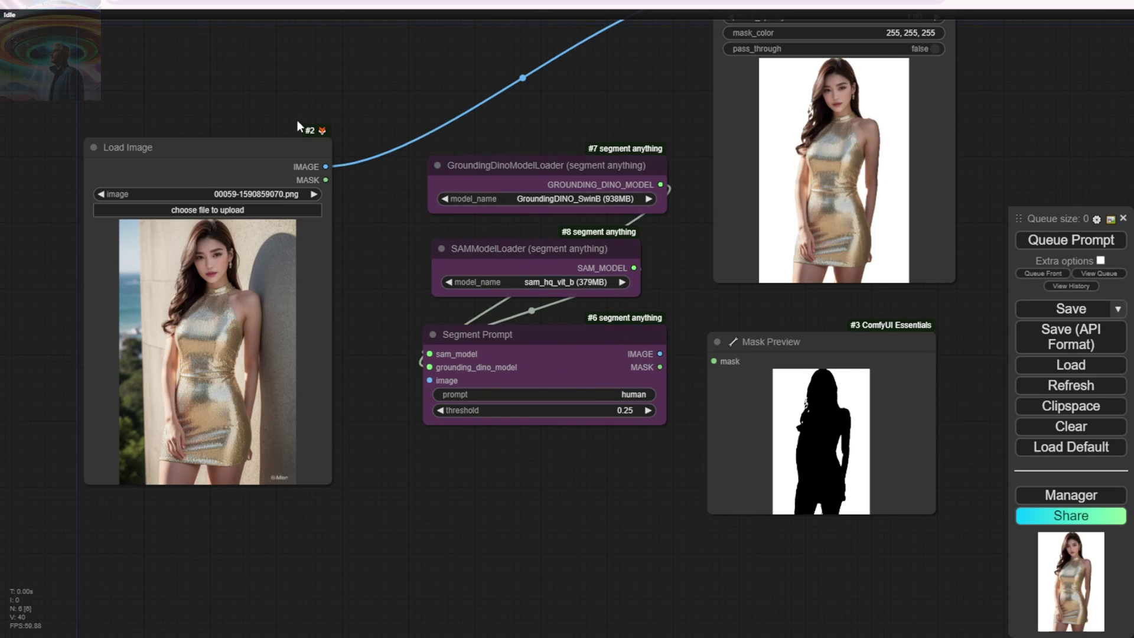
Connect Load Image to Segment Prompt's image input, and its IMAGE and MASK outputs to Image & Mask Preview and Mask Preview
{"action": "scroll", "coordinate": [338, 107], "scroll_direction": "down", "scroll_amount": 3}
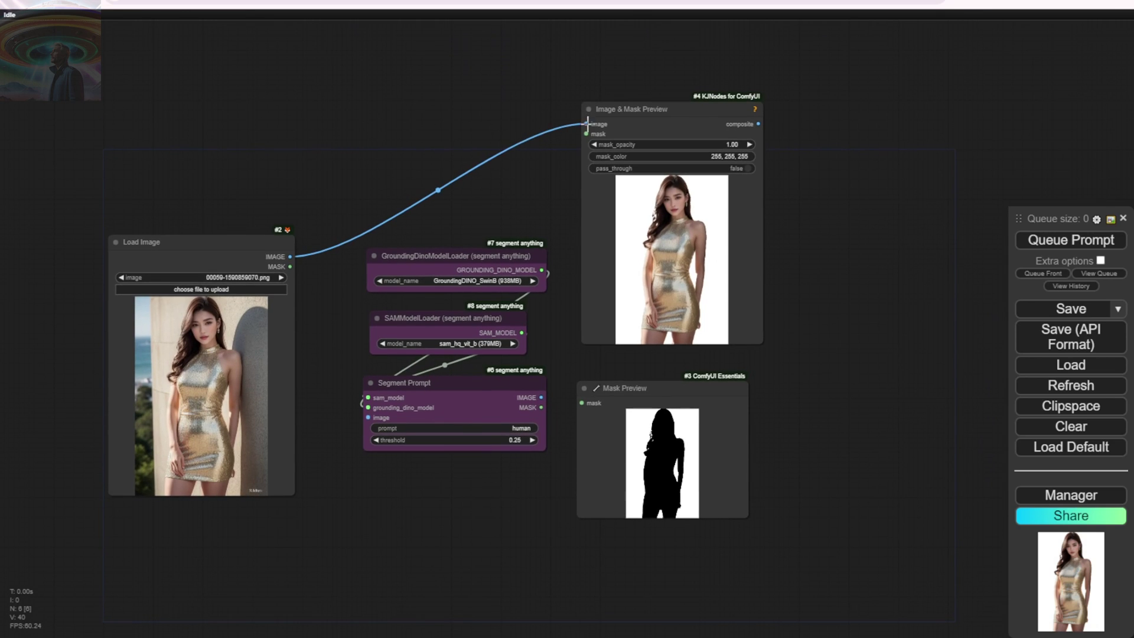
{"action": "left_click_drag", "start_coordinate": [586, 124], "coordinate": [366, 416]}
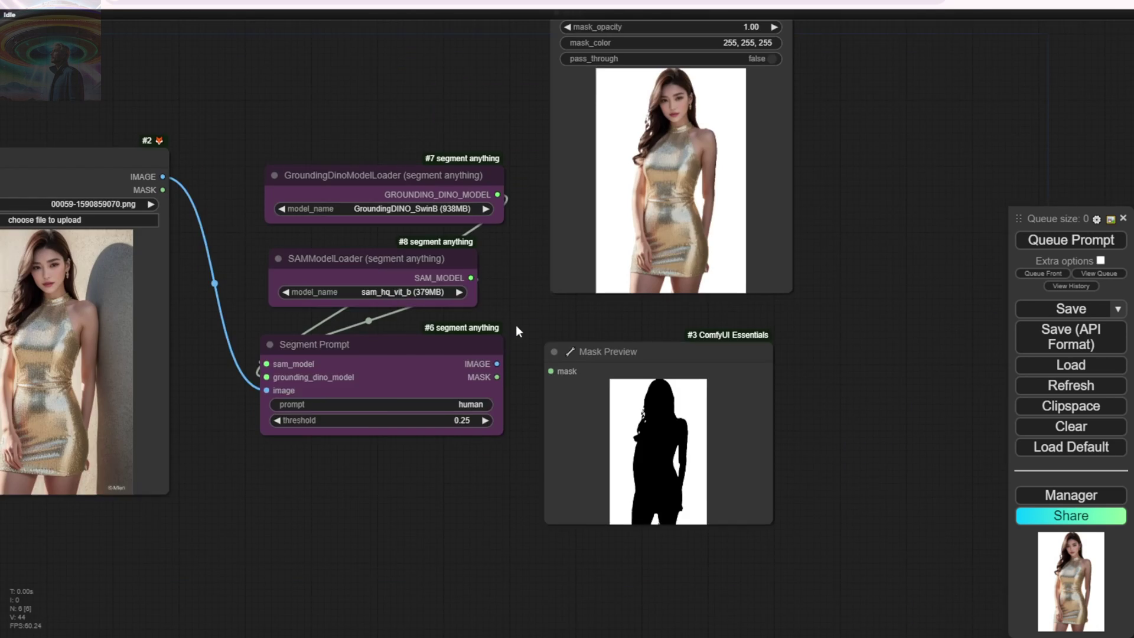
{"action": "left_click_drag", "start_coordinate": [516, 324], "coordinate": [532, 399]}
Set the Segment Prompt node's prompt to "hair" and queue the workflow
{"action": "left_click", "coordinate": [552, 406]}
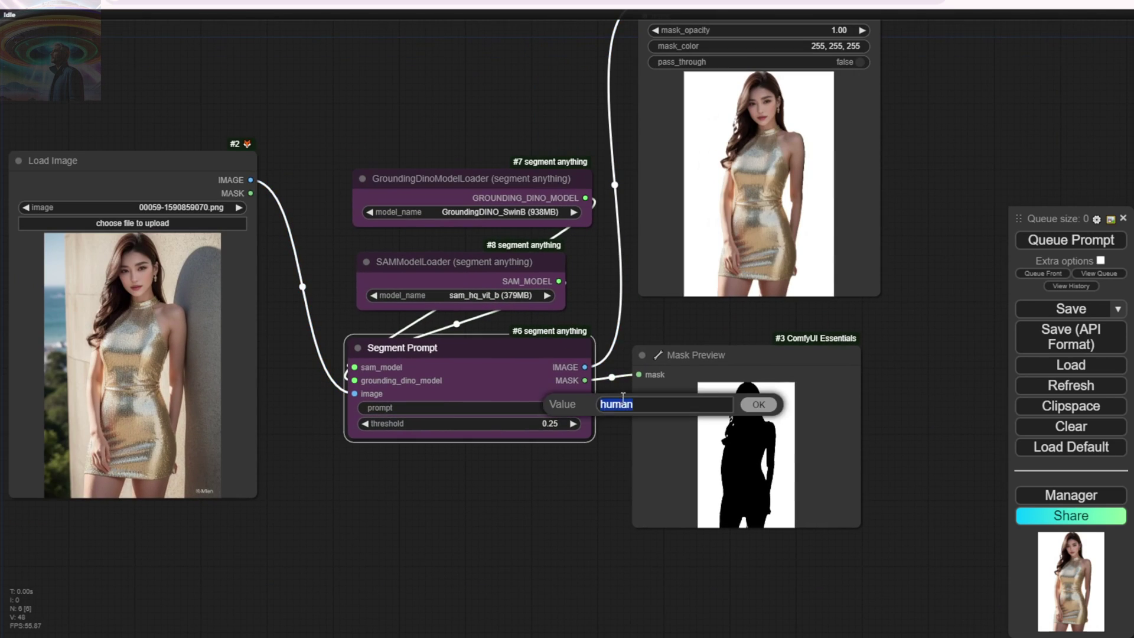
{"action": "key", "text": "BackSpace"}
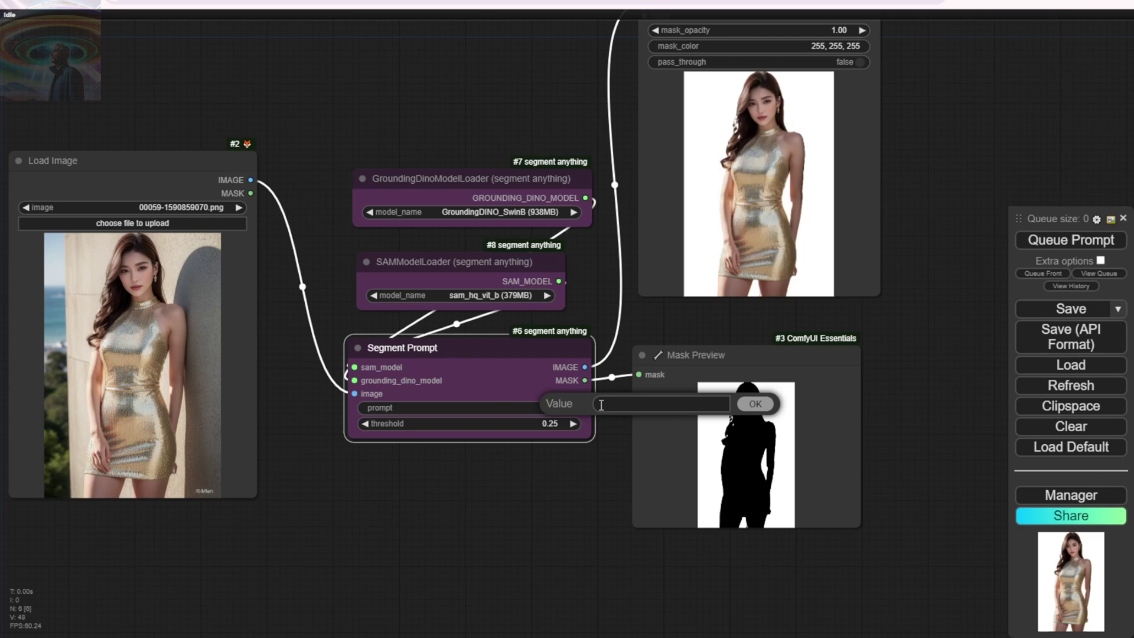
{"action": "type", "text": "hair"}
{"action": "key", "text": "Return"}
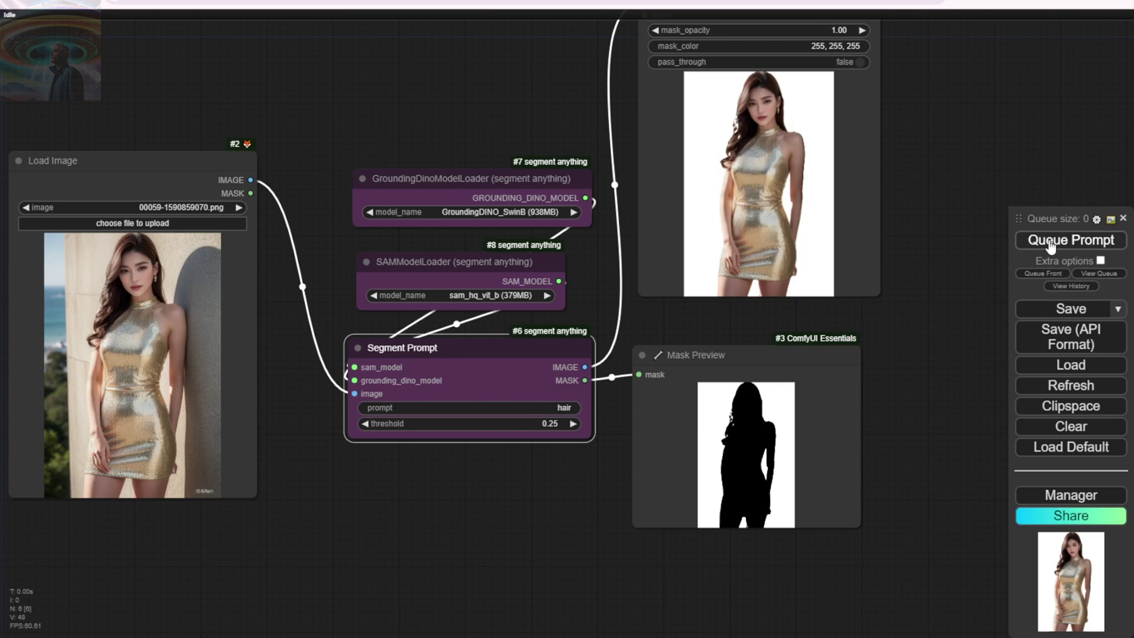
{"action": "left_click", "coordinate": [1049, 246]}
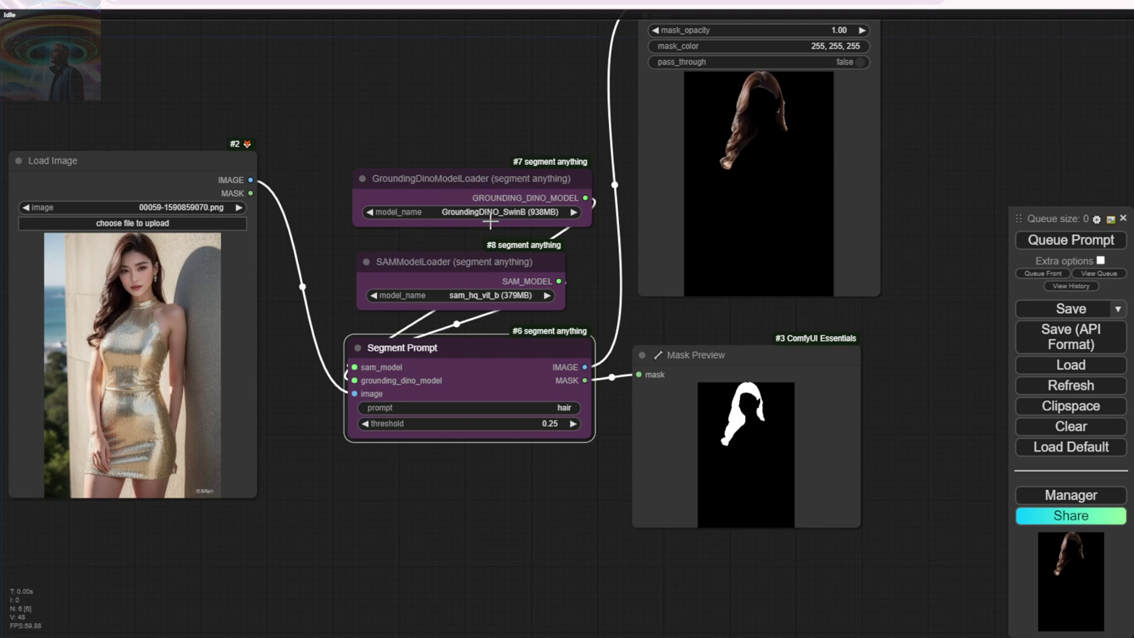
Copy all the segmentation demo nodes and replace the canvas contents with the default workflow
{"action": "scroll", "coordinate": [490, 222], "scroll_direction": "down", "scroll_amount": 6}
{"action": "key", "text": "ctrl+a"}
{"action": "key", "text": "Delete"}
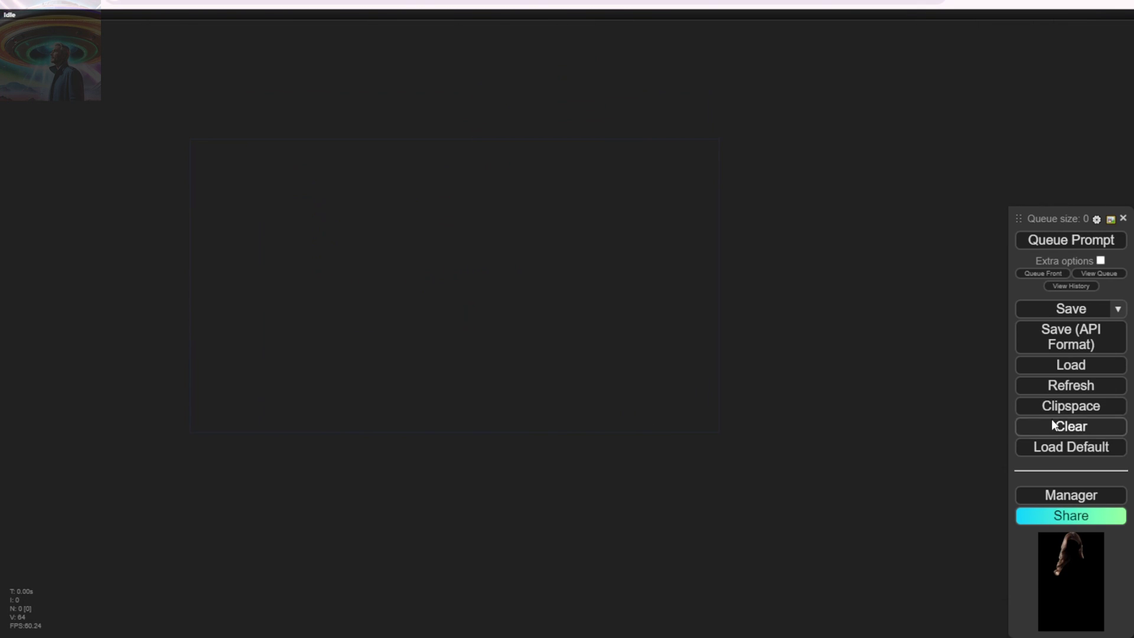
{"action": "left_click", "coordinate": [1057, 449]}
{"action": "left_click", "coordinate": [630, 79]}
{"action": "scroll", "coordinate": [394, 137], "scroll_direction": "up", "scroll_amount": 7}
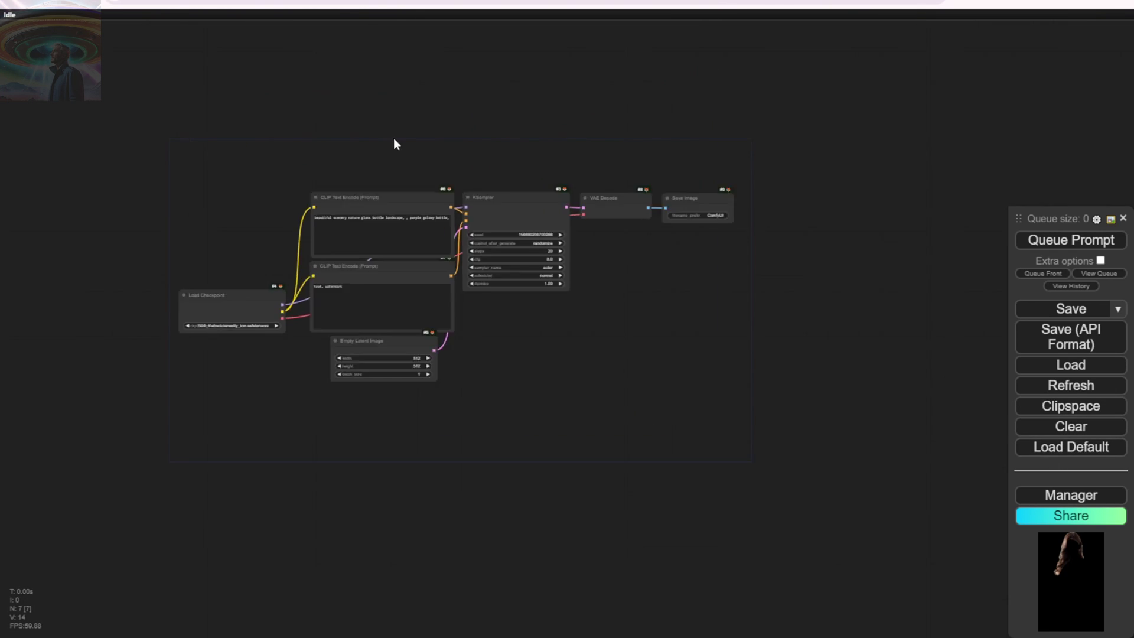
Move the Load Checkpoint node up so it lines up with the first CLIP Text Encode node
{"action": "left_click_drag", "start_coordinate": [293, 192], "coordinate": [343, 3]}
{"action": "left_click_drag", "start_coordinate": [264, 106], "coordinate": [267, 187]}
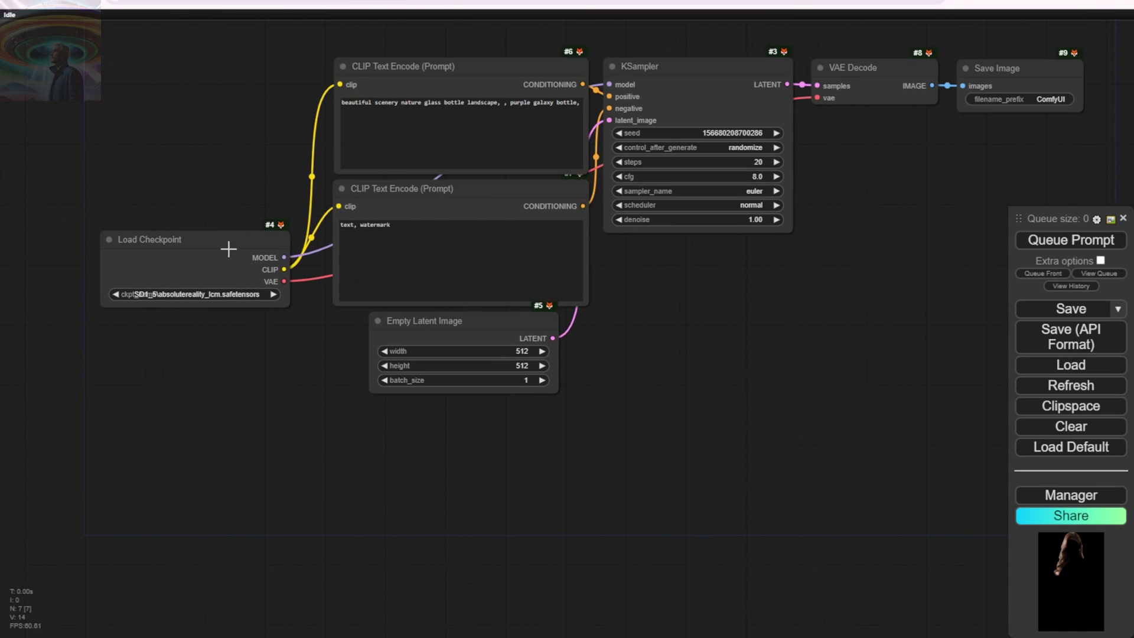
{"action": "left_click_drag", "start_coordinate": [229, 249], "coordinate": [178, 61]}
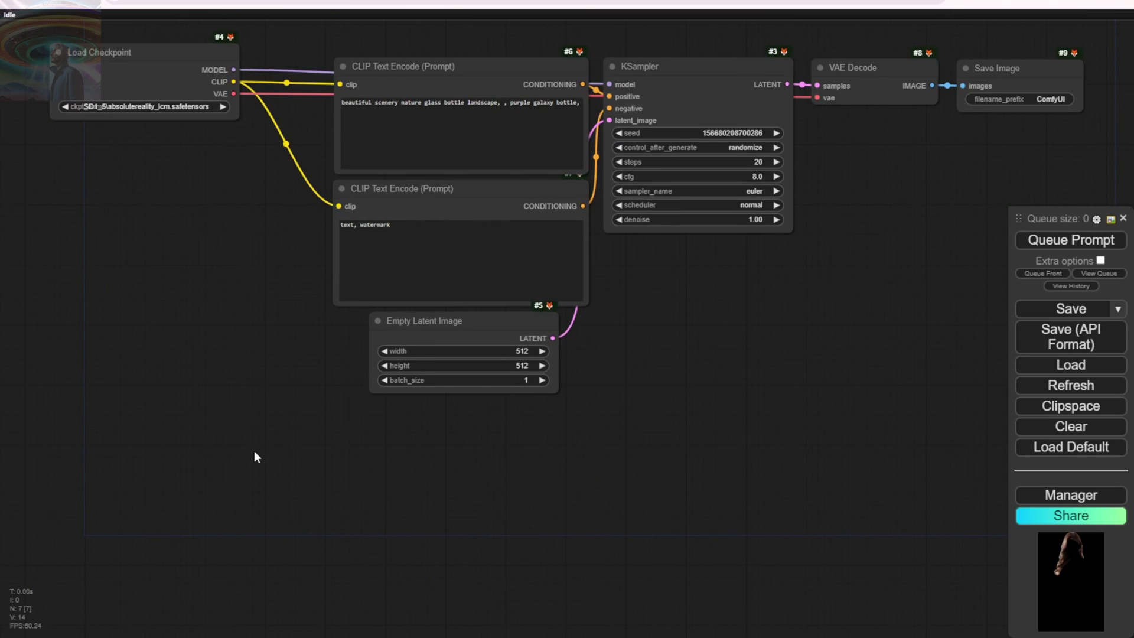
Paste the copied image, segmentation and preview nodes into empty canvas space below the default workflow
{"action": "left_click_drag", "start_coordinate": [286, 527], "coordinate": [282, 203]}
{"action": "scroll", "coordinate": [340, 195], "scroll_direction": "down", "scroll_amount": 6}
{"action": "left_click_drag", "start_coordinate": [466, 223], "coordinate": [376, 283]}
{"action": "key", "text": "ctrl+v"}
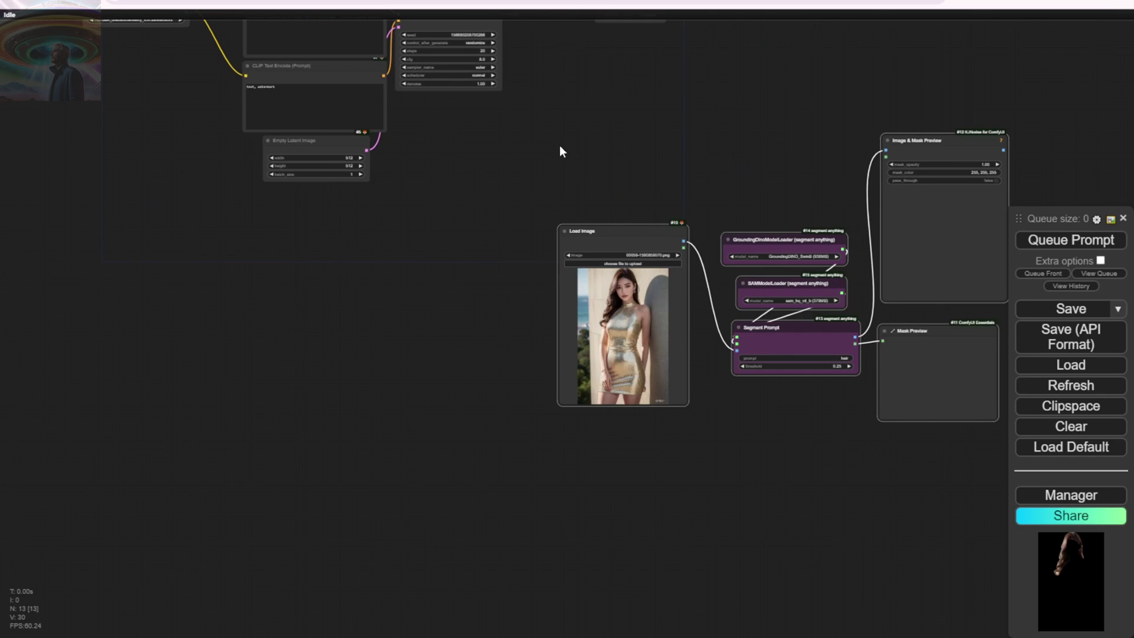
Move the pasted Load Image node away from the segmentation nodes, to below the Empty Latent Image node
{"action": "left_click_drag", "start_coordinate": [582, 167], "coordinate": [361, 255]}
{"action": "left_click_drag", "start_coordinate": [240, 284], "coordinate": [42, 235]}
{"action": "left_click_drag", "start_coordinate": [218, 194], "coordinate": [730, 136]}
{"action": "left_click_drag", "start_coordinate": [569, 193], "coordinate": [322, 222]}
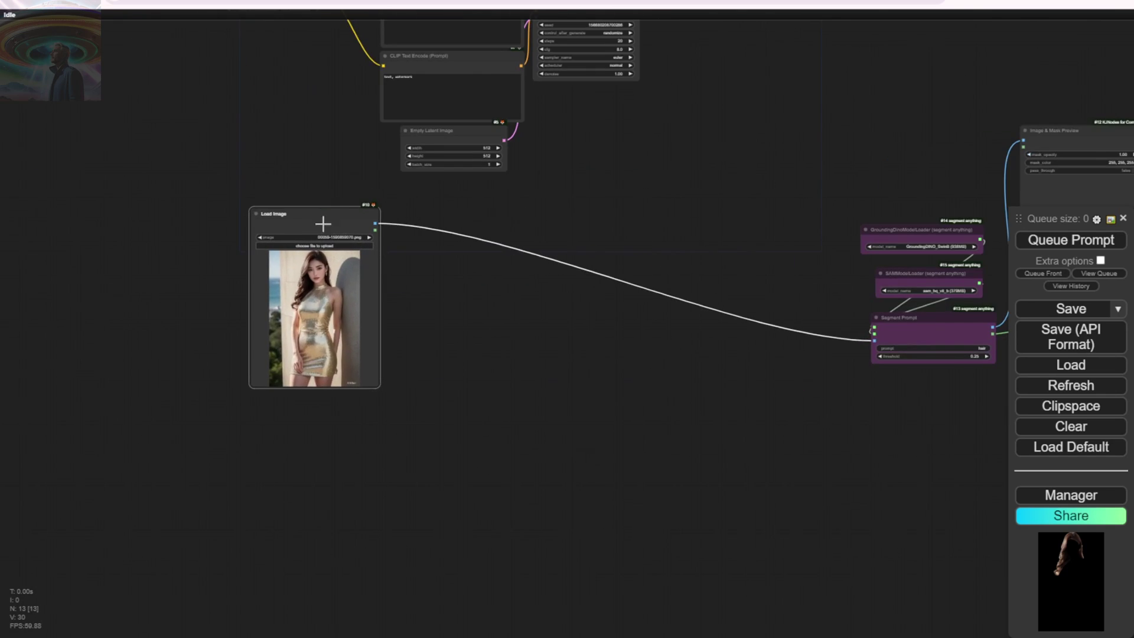
{"action": "left_click_drag", "start_coordinate": [456, 144], "coordinate": [482, 166]}
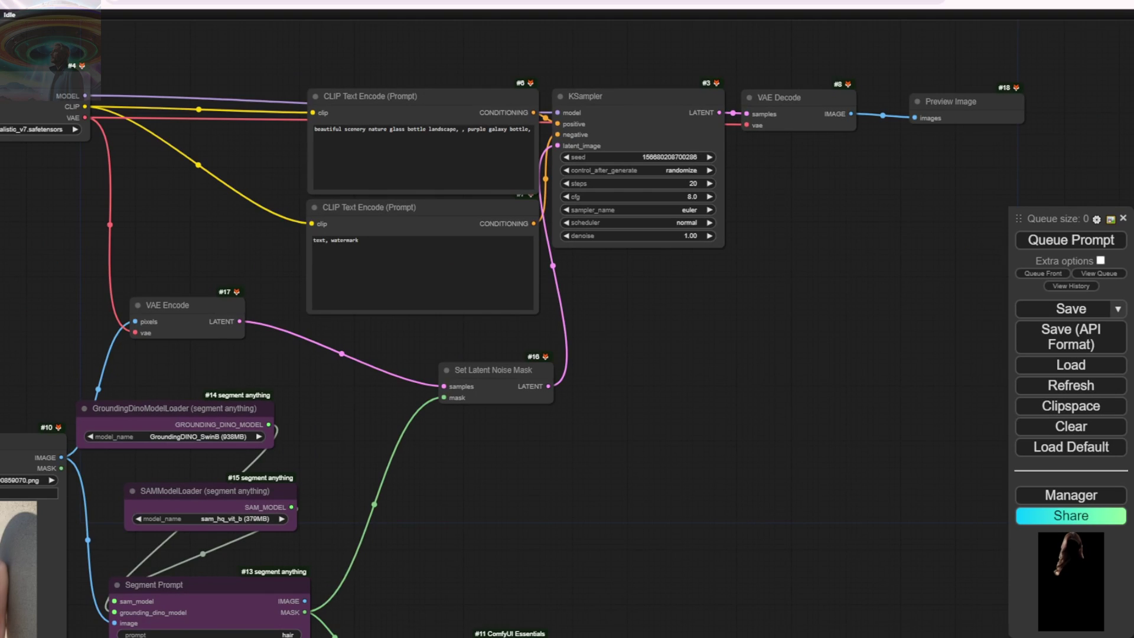
Shift the VAE Encode node away from Set Latent Noise Mask and move Load Image up beside its pixels input
{"action": "left_click", "coordinate": [167, 304]}
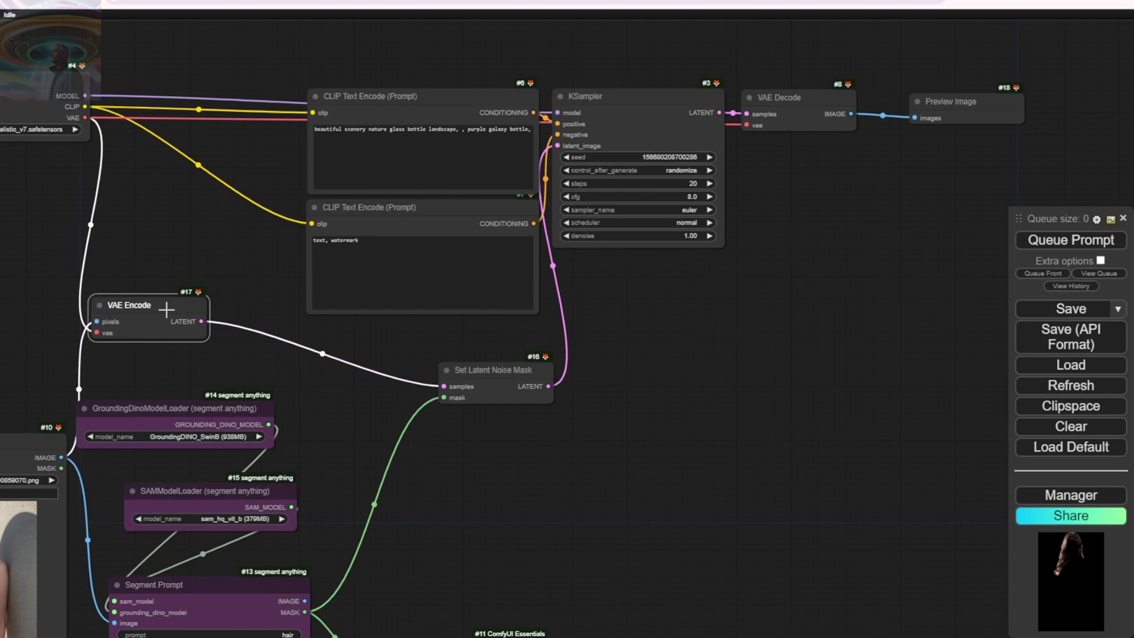
{"action": "left_click_drag", "start_coordinate": [167, 305], "coordinate": [126, 304]}
{"action": "left_click_drag", "start_coordinate": [223, 271], "coordinate": [371, 212]}
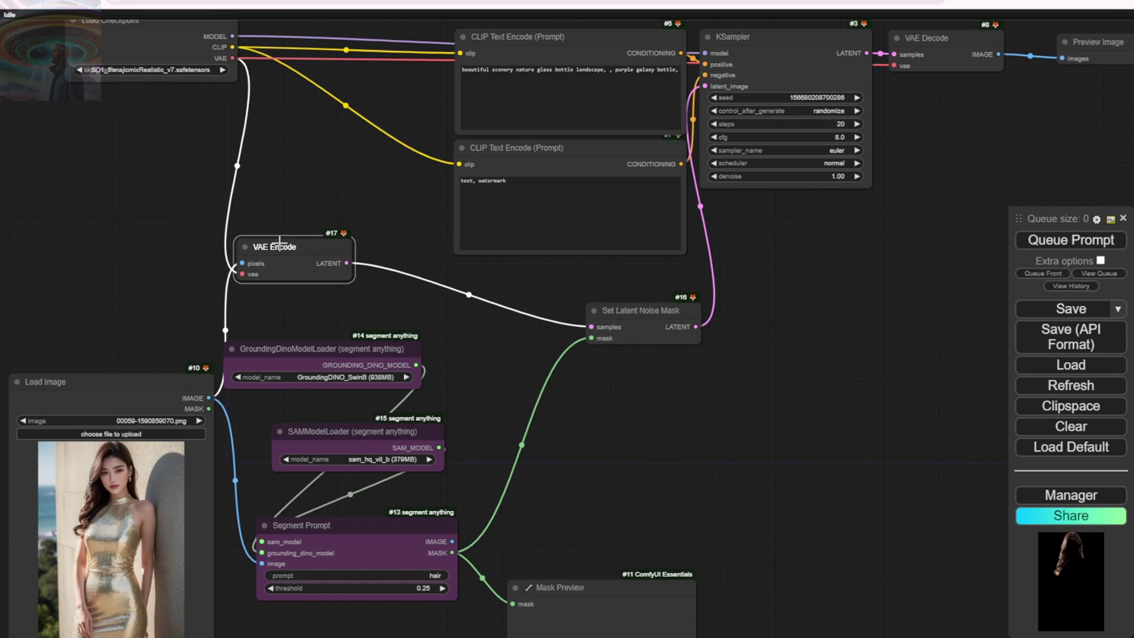
{"action": "left_click_drag", "start_coordinate": [147, 384], "coordinate": [111, 256]}
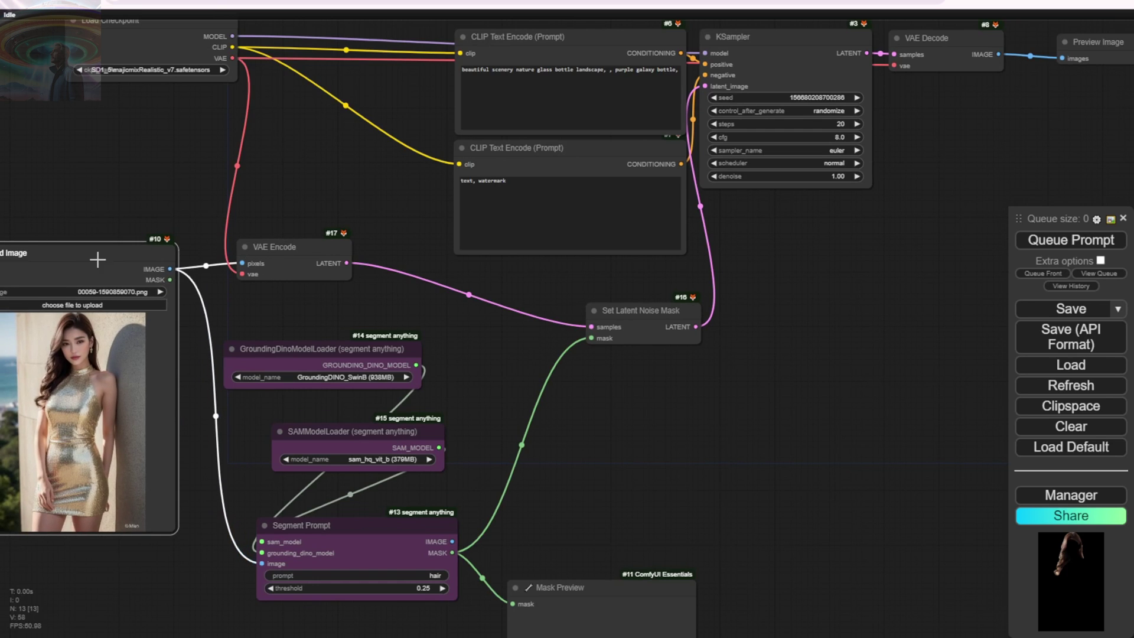
Examine how Set Latent Noise Mask connects to VAE Encode, Segment Prompt's mask and the KSampler's latent input
{"action": "left_click_drag", "start_coordinate": [125, 217], "coordinate": [268, 183]}
{"action": "left_click_drag", "start_coordinate": [490, 265], "coordinate": [232, 278]}
{"action": "scroll", "coordinate": [453, 319], "scroll_direction": "up", "scroll_amount": 4}
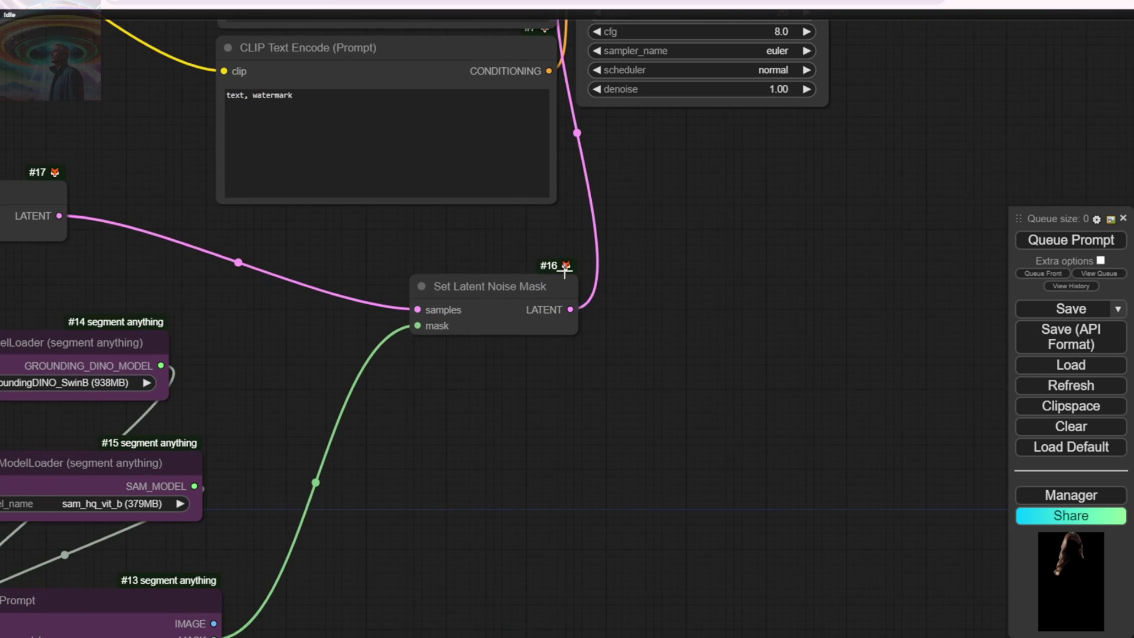
{"action": "left_click_drag", "start_coordinate": [740, 228], "coordinate": [670, 400]}
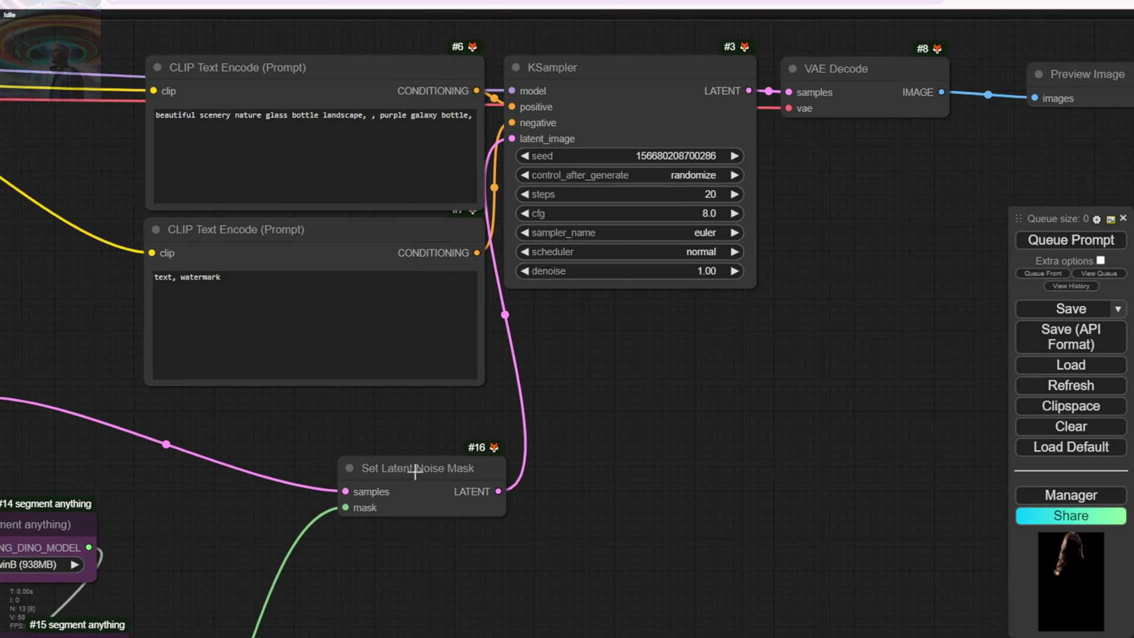
{"action": "left_click_drag", "start_coordinate": [415, 555], "coordinate": [805, 239]}
{"action": "scroll", "coordinate": [805, 239], "scroll_direction": "down", "scroll_amount": 3}
{"action": "left_click_drag", "start_coordinate": [756, 477], "coordinate": [792, 355]}
{"action": "left_click_drag", "start_coordinate": [688, 386], "coordinate": [521, 386]}
{"action": "left_click_drag", "start_coordinate": [425, 503], "coordinate": [496, 476]}
{"action": "scroll", "coordinate": [494, 469], "scroll_direction": "up", "scroll_amount": 6}
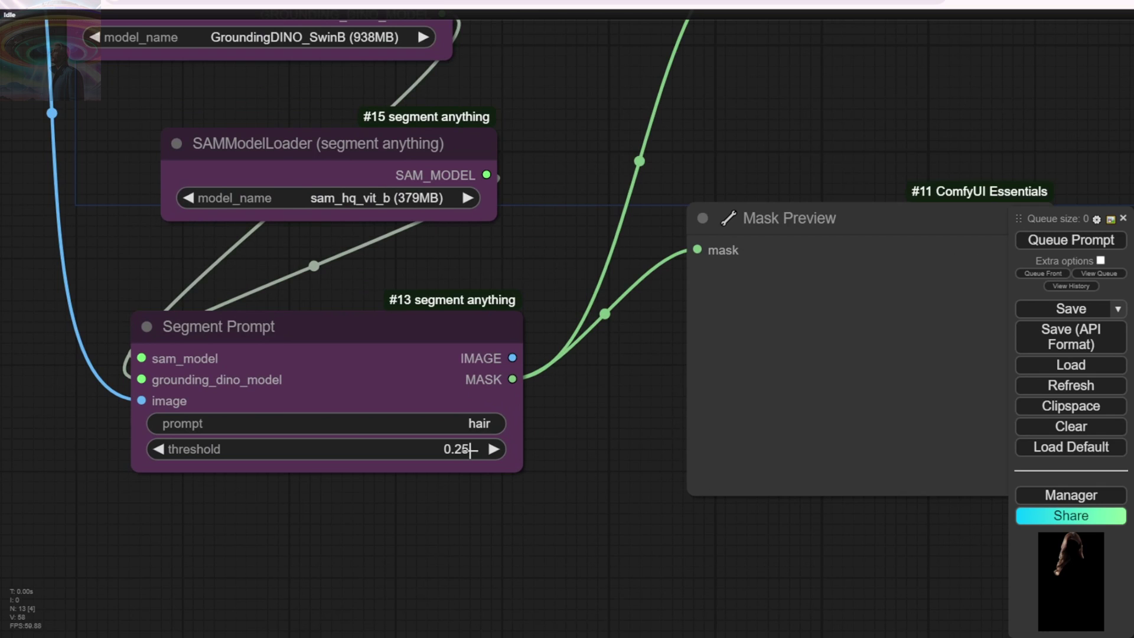
{"action": "scroll", "coordinate": [580, 439], "scroll_direction": "down", "scroll_amount": 8}
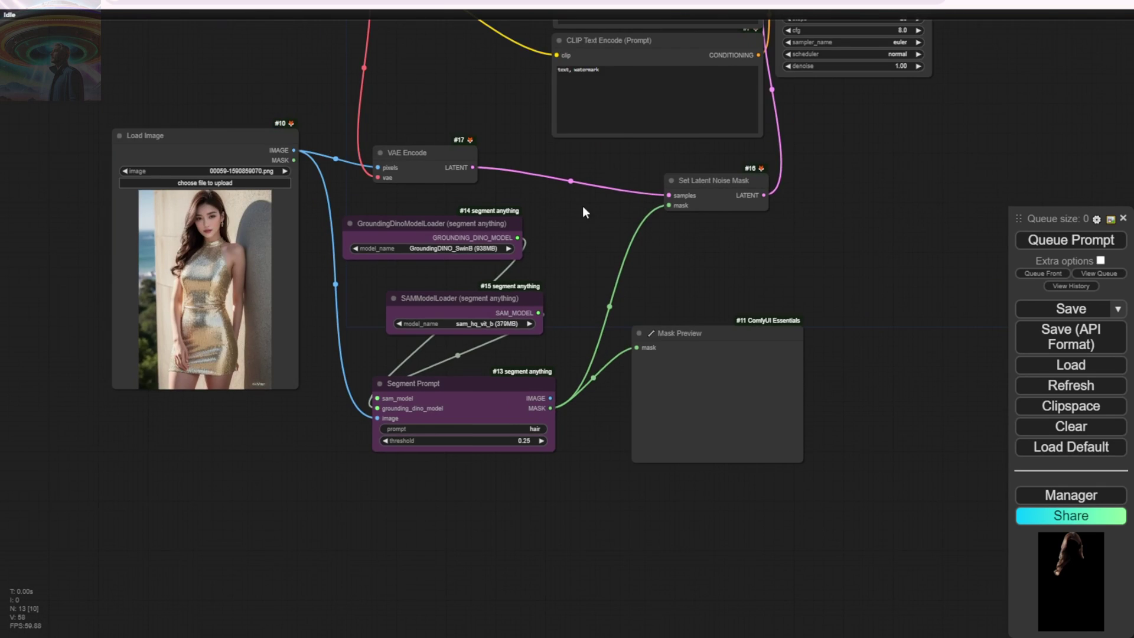
Replace the positive CLIP Text Encode prompt with "purple hair"
{"action": "left_click_drag", "start_coordinate": [583, 205], "coordinate": [562, 535]}
{"action": "scroll", "coordinate": [607, 261], "scroll_direction": "up", "scroll_amount": 4}
{"action": "scroll", "coordinate": [607, 261], "scroll_direction": "up", "scroll_amount": 2}
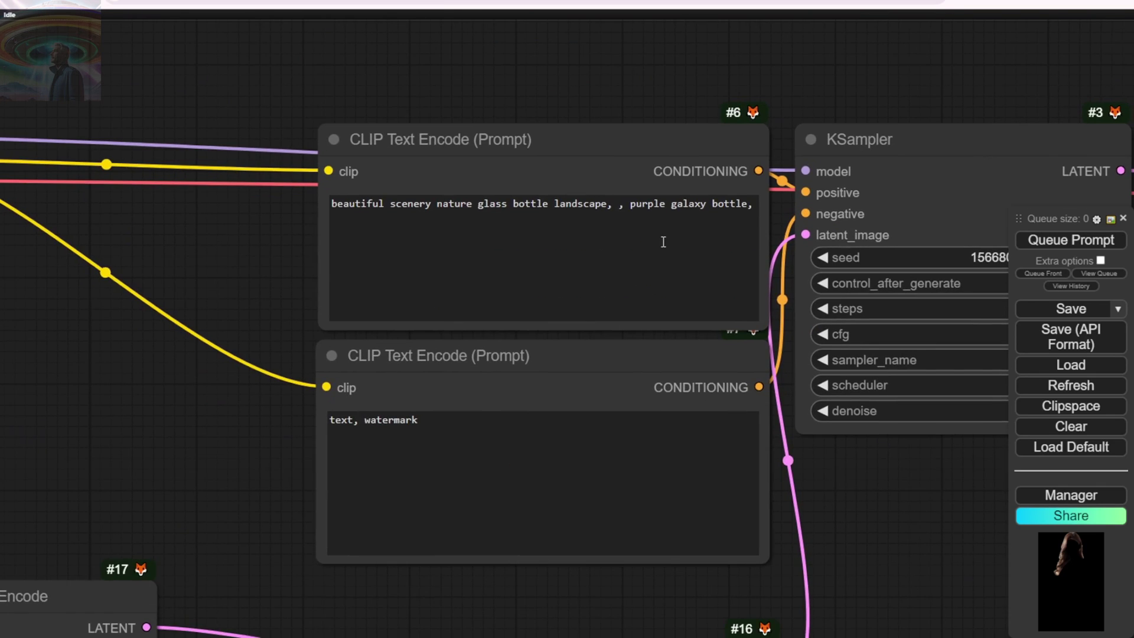
{"action": "left_click", "coordinate": [664, 204]}
{"action": "key", "text": "ctrl+a"}
{"action": "type", "text": "purple hair"}
{"action": "left_click", "coordinate": [592, 462]}
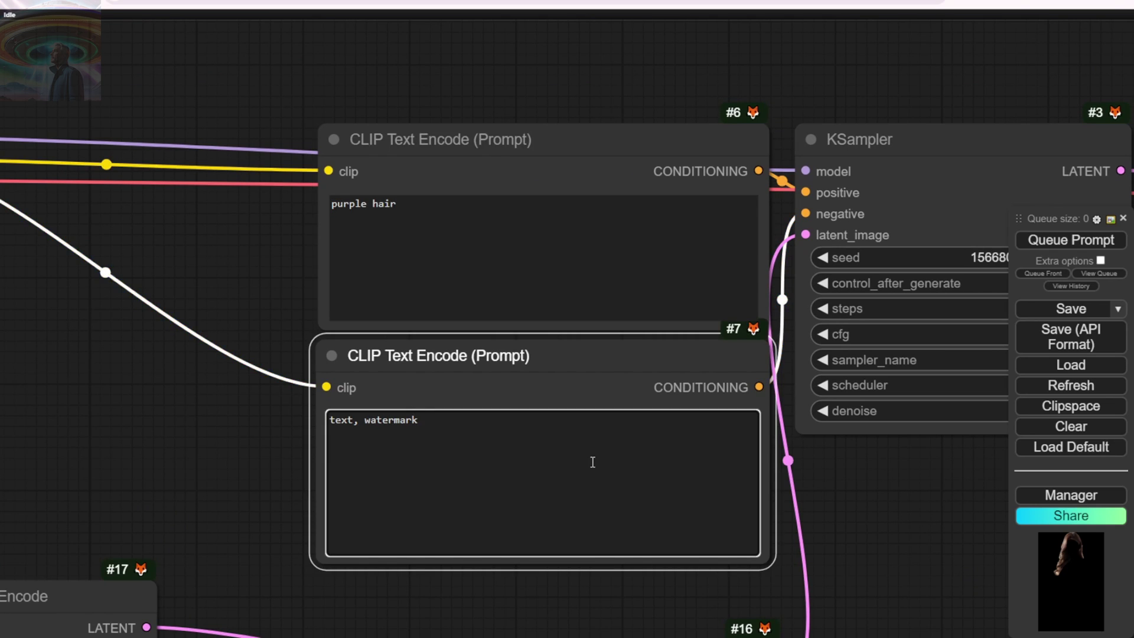
Set the KSampler's denoise to 0.5
{"action": "left_click", "coordinate": [986, 493]}
{"action": "left_click_drag", "start_coordinate": [823, 507], "coordinate": [382, 430]}
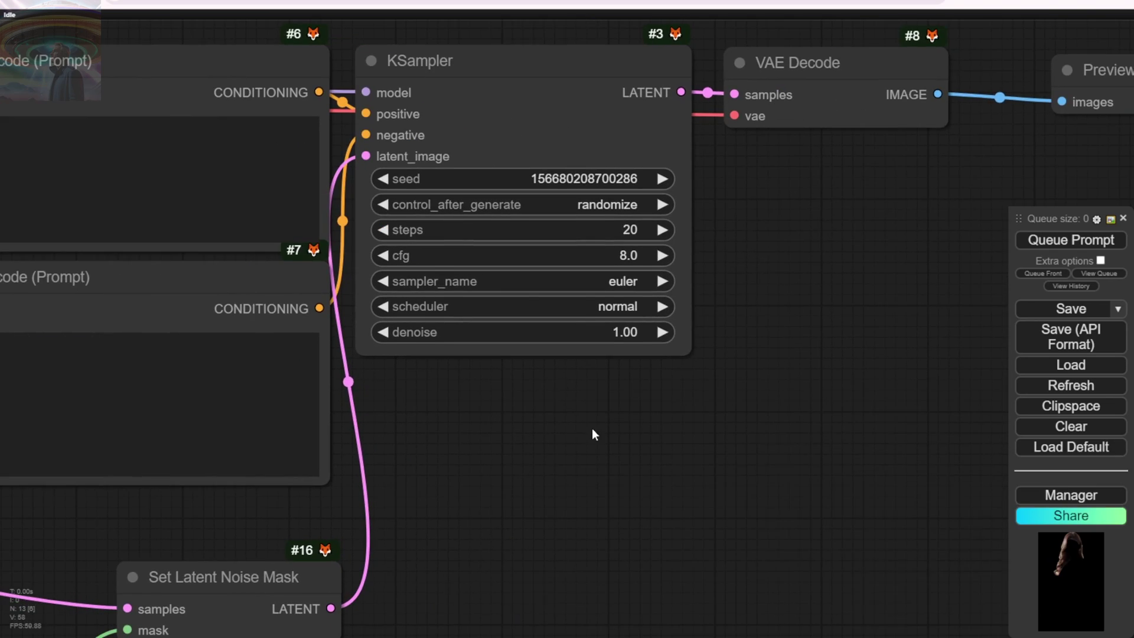
{"action": "left_click", "coordinate": [617, 332]}
{"action": "type", "text": "0.5"}
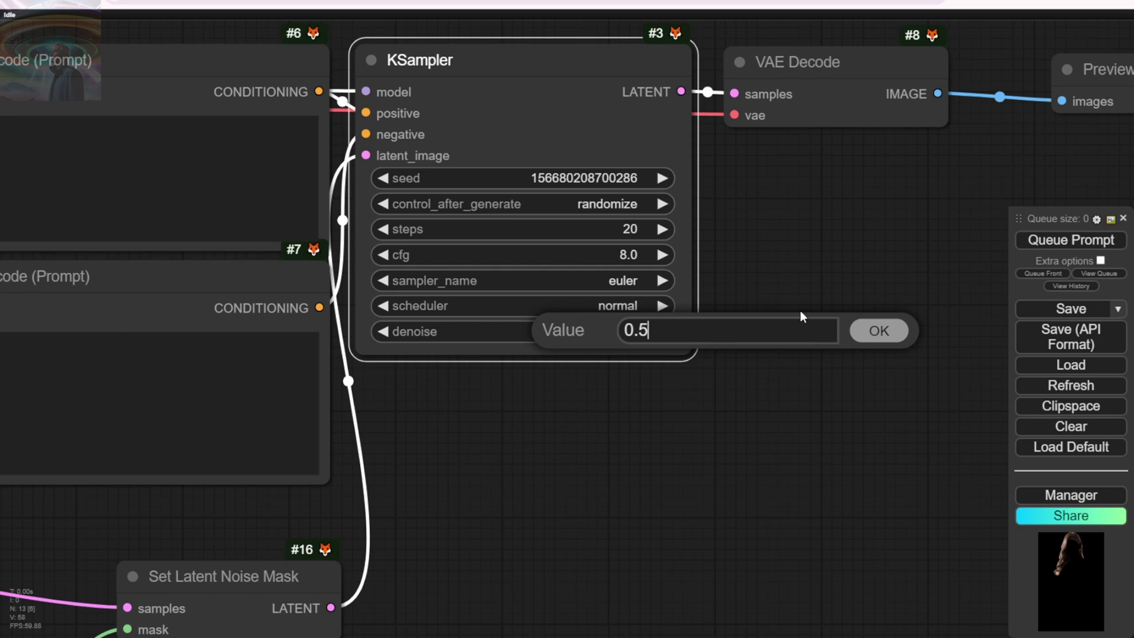
{"action": "key", "text": "Return"}
{"action": "left_click", "coordinate": [771, 353]}
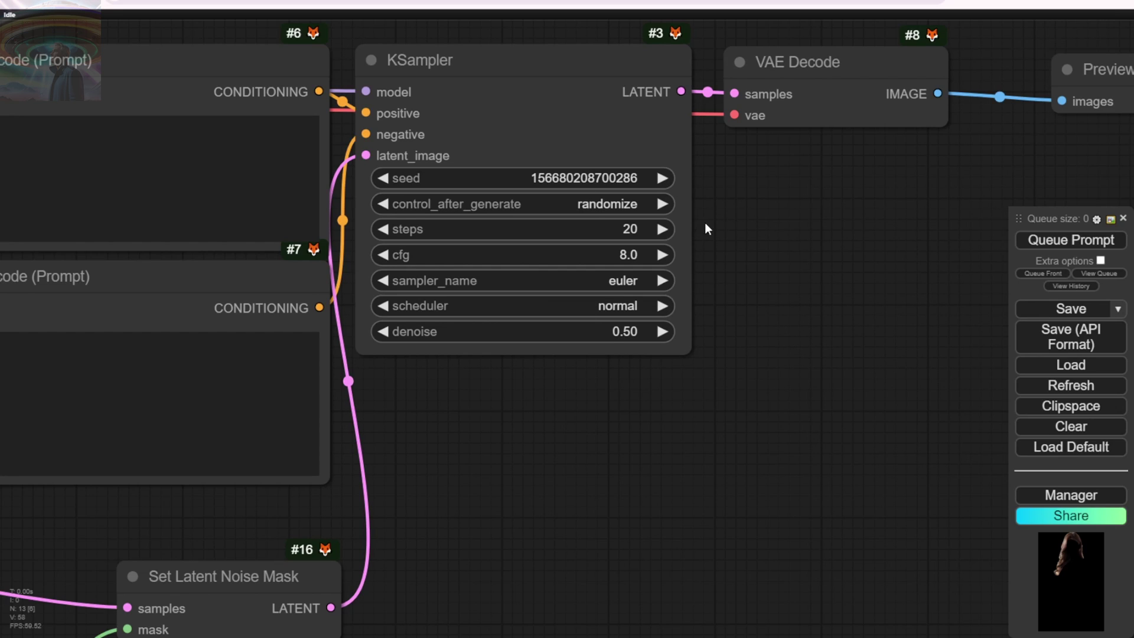
Set the KSampler's sampler to euler_ancestral and keep the normal scheduler
{"action": "left_click", "coordinate": [636, 279]}
{"action": "left_click", "coordinate": [669, 246]}
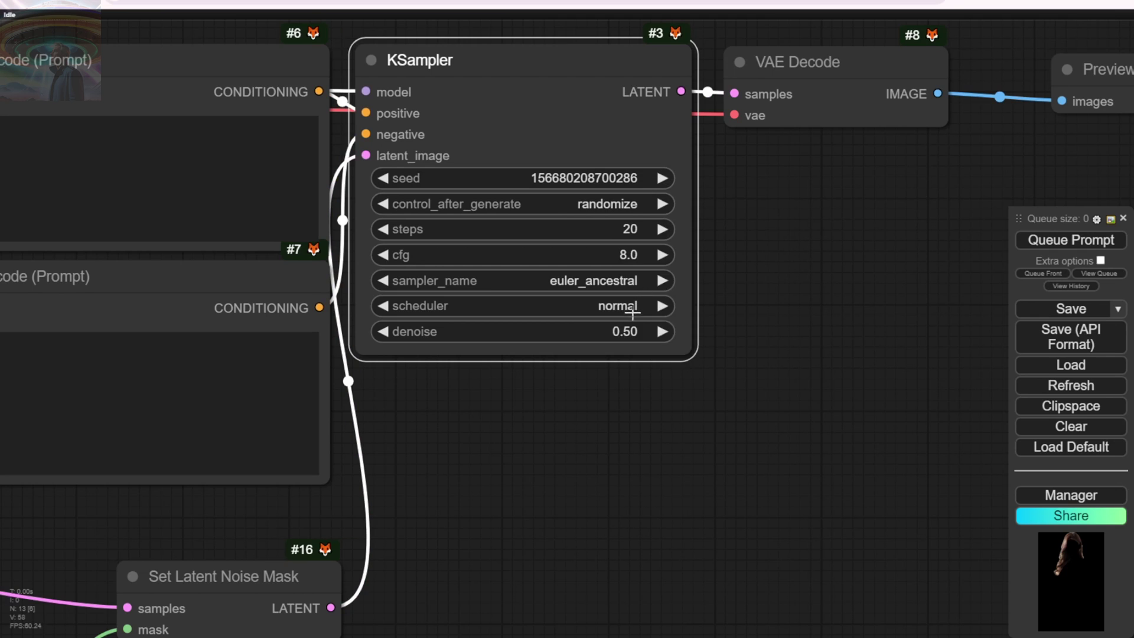
{"action": "left_click", "coordinate": [629, 305]}
{"action": "left_click", "coordinate": [672, 293]}
{"action": "left_click", "coordinate": [777, 344]}
Run the inpainting workflow and enlarge the Mask Preview node so the hair mask shows clearly
{"action": "scroll", "coordinate": [777, 343], "scroll_direction": "down", "scroll_amount": 5}
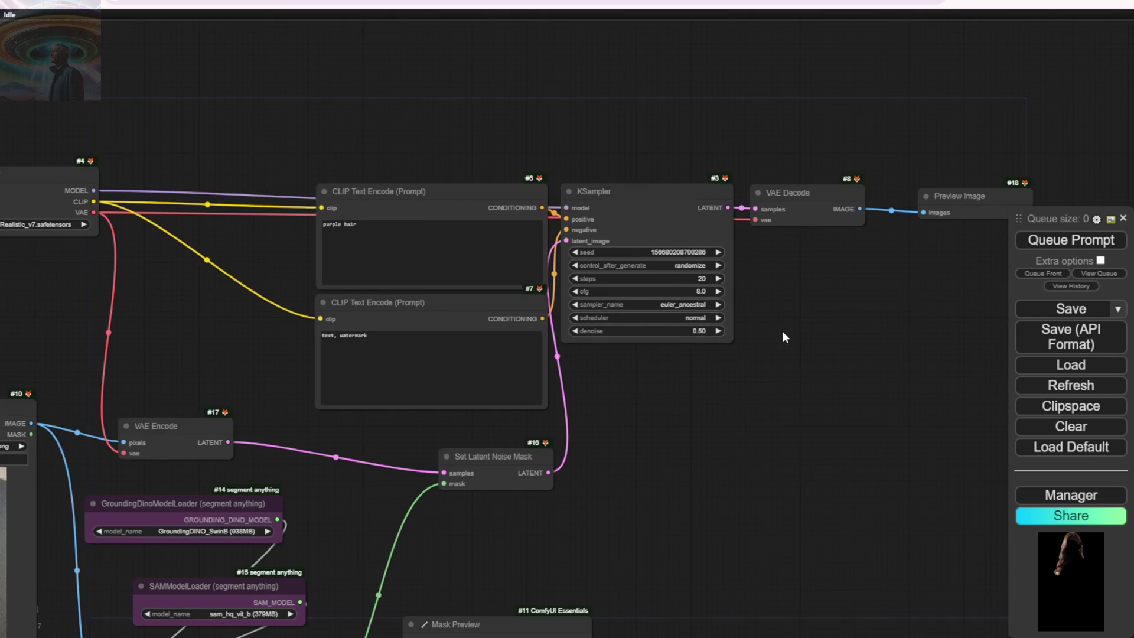
{"action": "left_click", "coordinate": [1071, 240]}
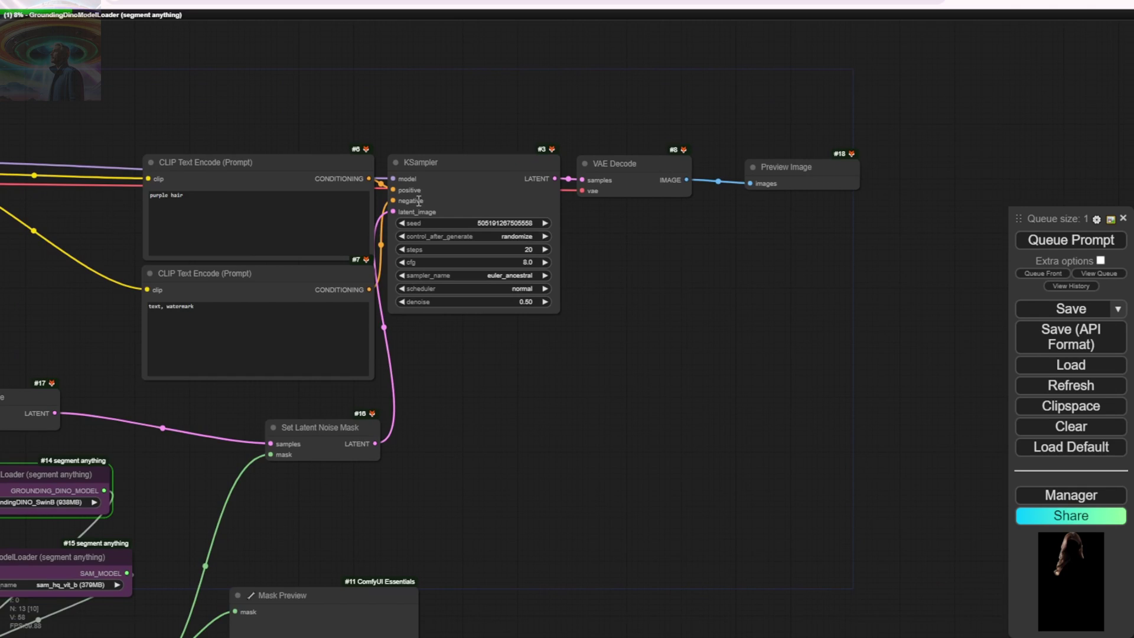
{"action": "left_click_drag", "start_coordinate": [169, 500], "coordinate": [483, 279]}
{"action": "left_click_drag", "start_coordinate": [642, 377], "coordinate": [625, 332]}
{"action": "left_click_drag", "start_coordinate": [714, 471], "coordinate": [737, 577]}
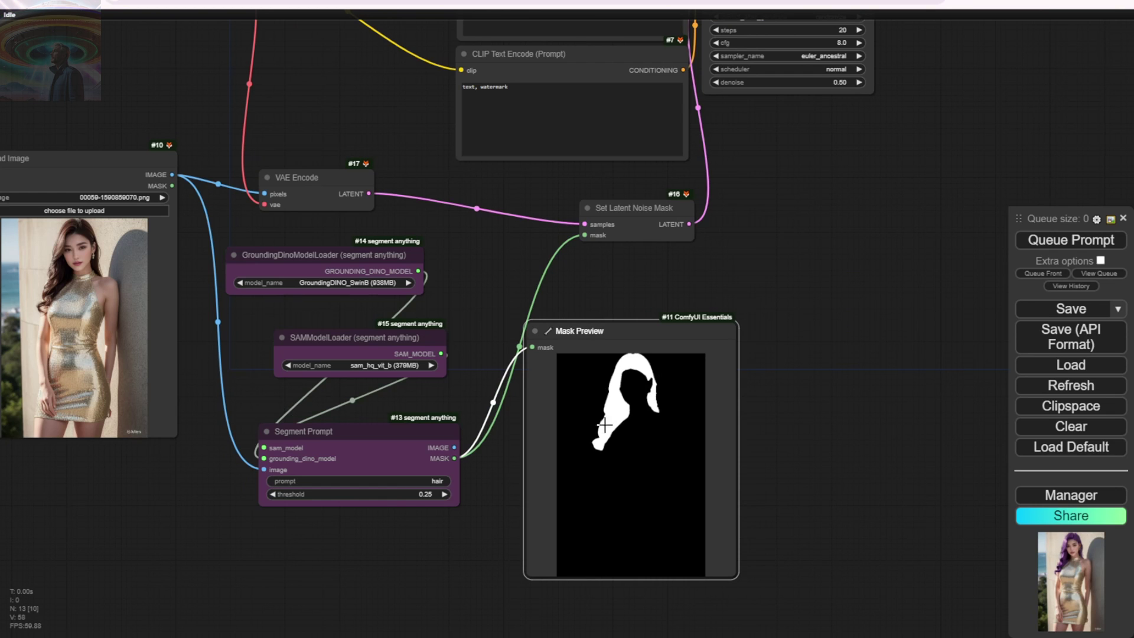
Enlarge the Preview Image node after the VAE Decode to show the inpainted image at a larger size
{"action": "left_click_drag", "start_coordinate": [876, 237], "coordinate": [709, 471]}
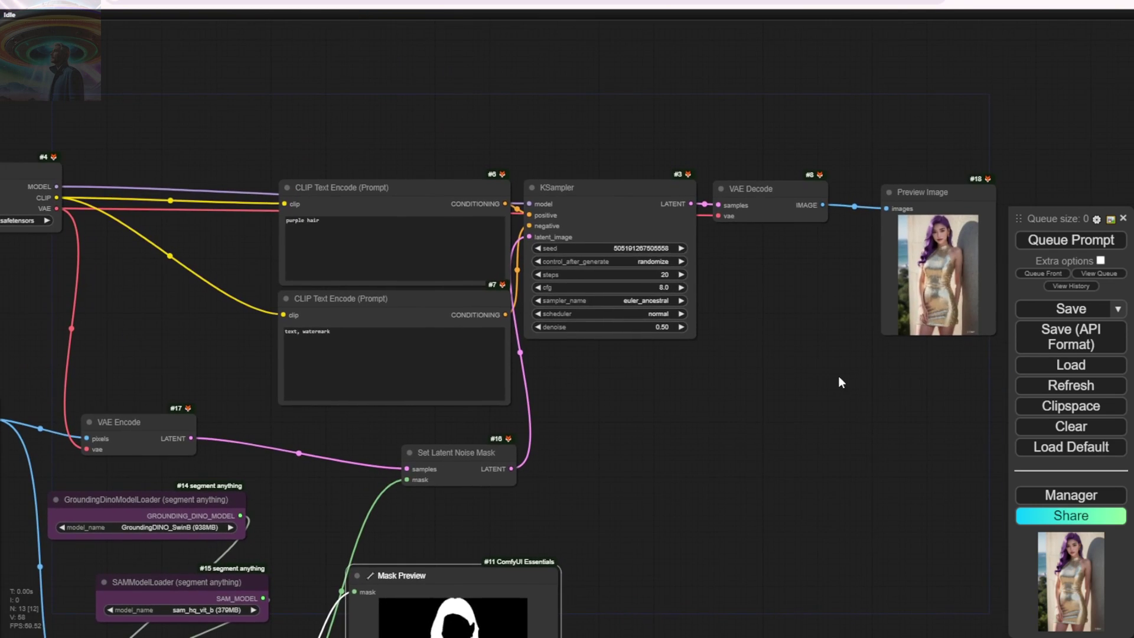
{"action": "left_click_drag", "start_coordinate": [840, 380], "coordinate": [657, 406]}
{"action": "left_click_drag", "start_coordinate": [742, 411], "coordinate": [919, 628]}
{"action": "scroll", "coordinate": [801, 333], "scroll_direction": "up", "scroll_amount": 4}
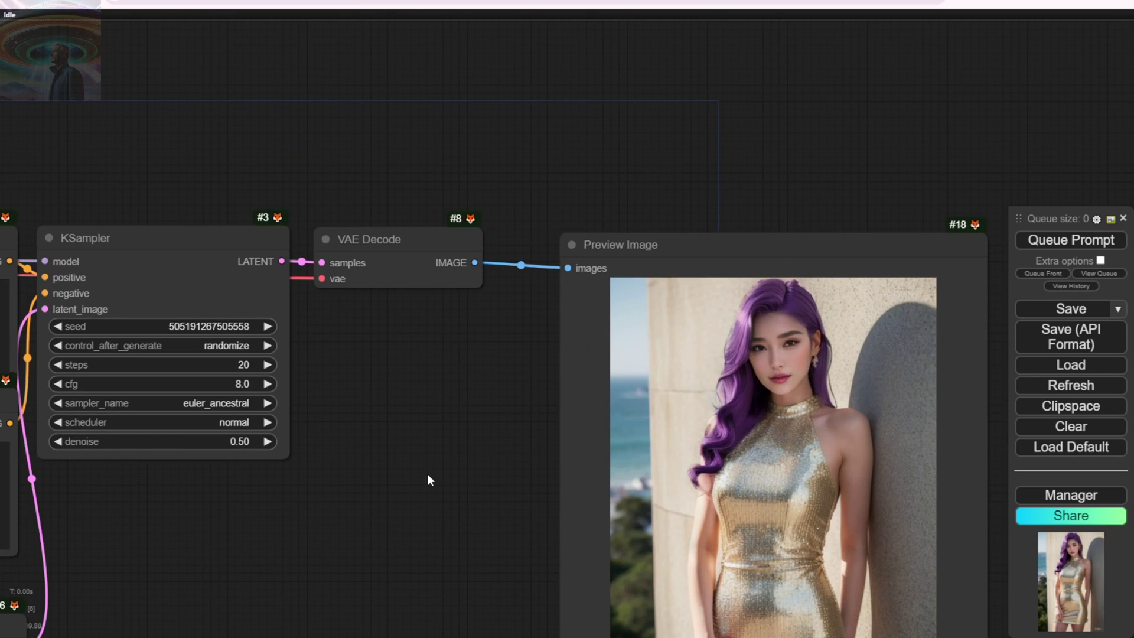
Examine the hair edges and the surrounding image closely in the Preview Image node
{"action": "scroll", "coordinate": [426, 484], "scroll_direction": "down", "scroll_amount": 4}
{"action": "left_click_drag", "start_coordinate": [426, 484], "coordinate": [470, 365]}
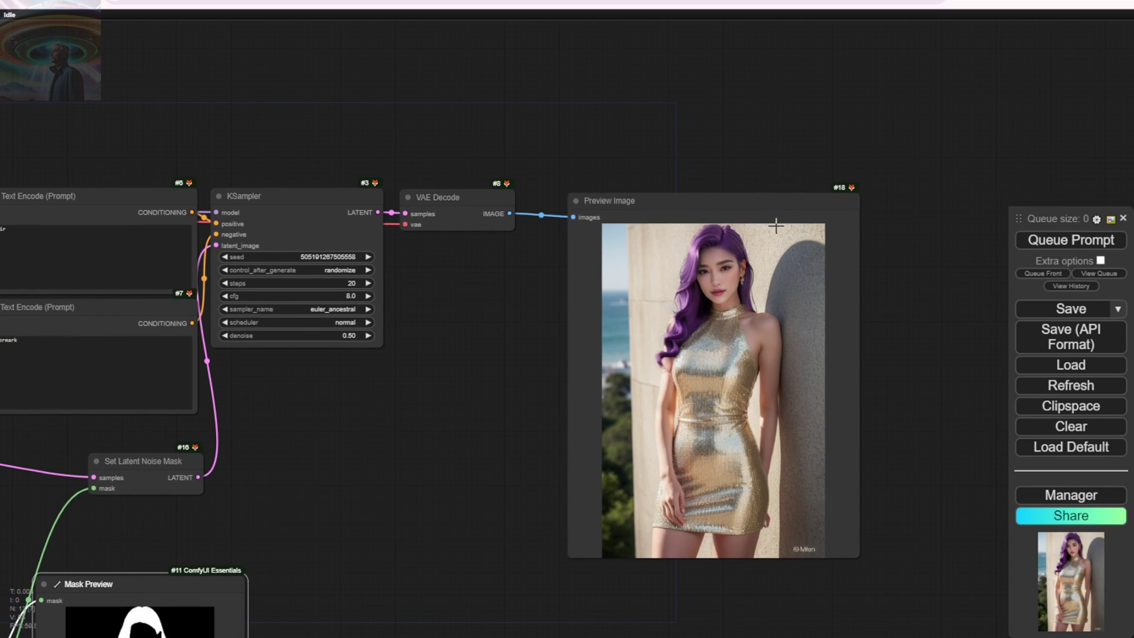
{"action": "scroll", "coordinate": [863, 248], "scroll_direction": "up", "scroll_amount": 4}
{"action": "scroll", "coordinate": [789, 260], "scroll_direction": "up", "scroll_amount": 3}
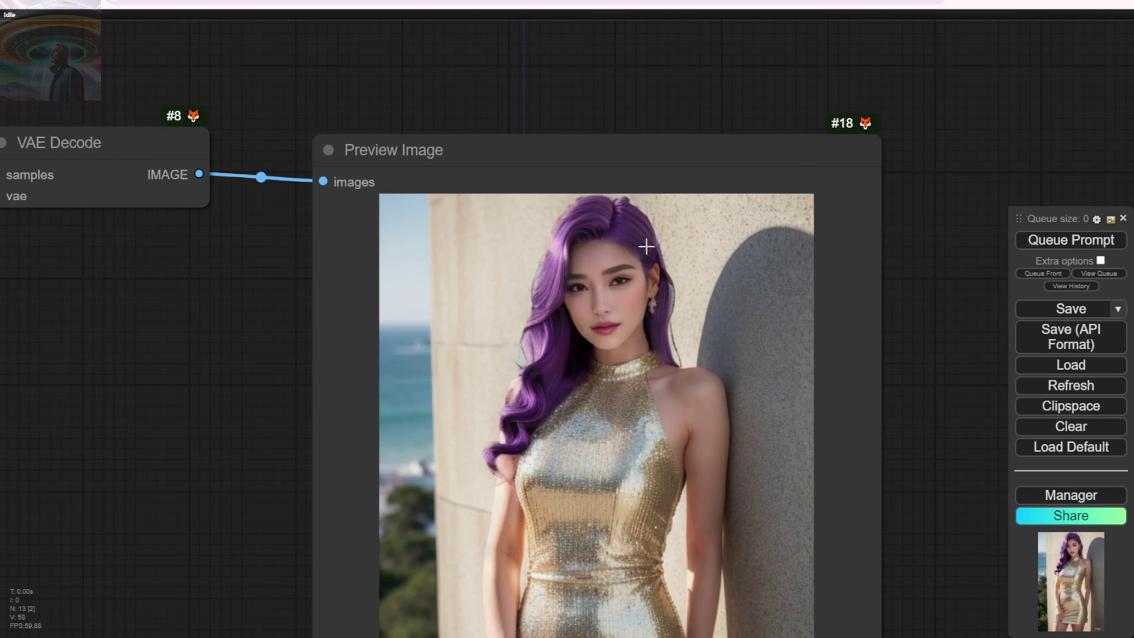
{"action": "scroll", "coordinate": [571, 203], "scroll_direction": "up", "scroll_amount": 3}
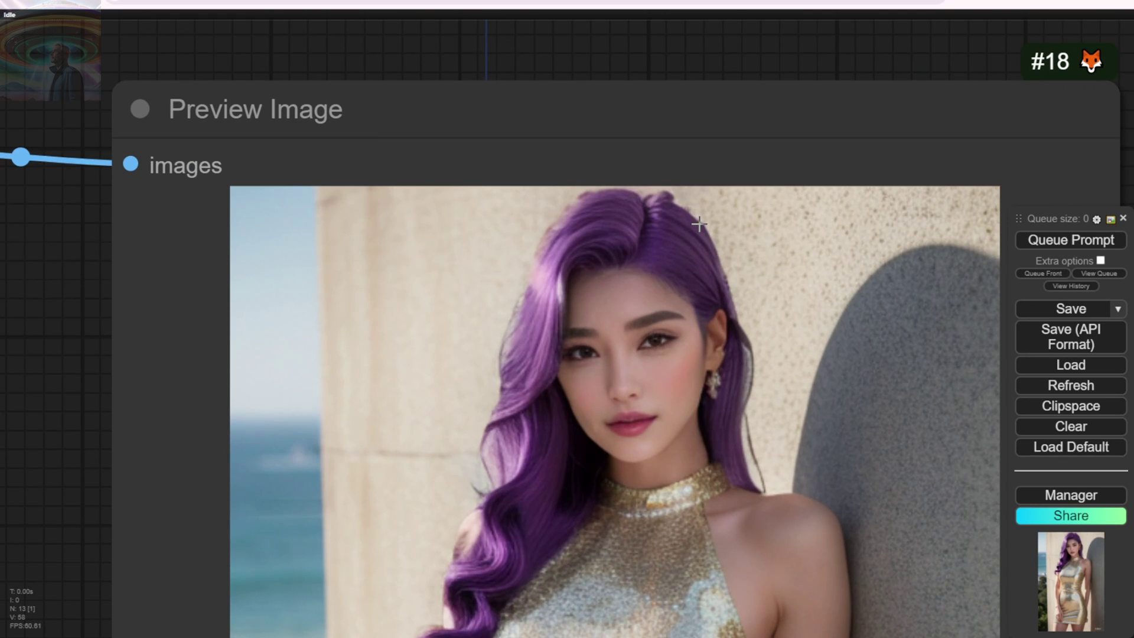
{"action": "scroll", "coordinate": [735, 298], "scroll_direction": "down", "scroll_amount": 5}
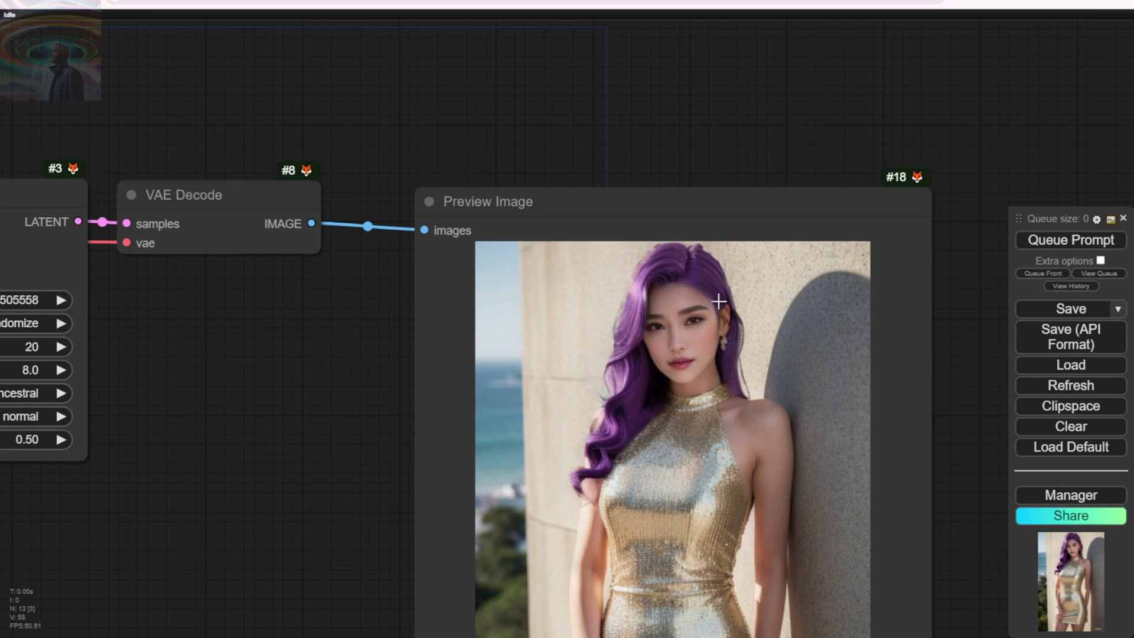
{"action": "scroll", "coordinate": [627, 338], "scroll_direction": "down", "scroll_amount": 2}
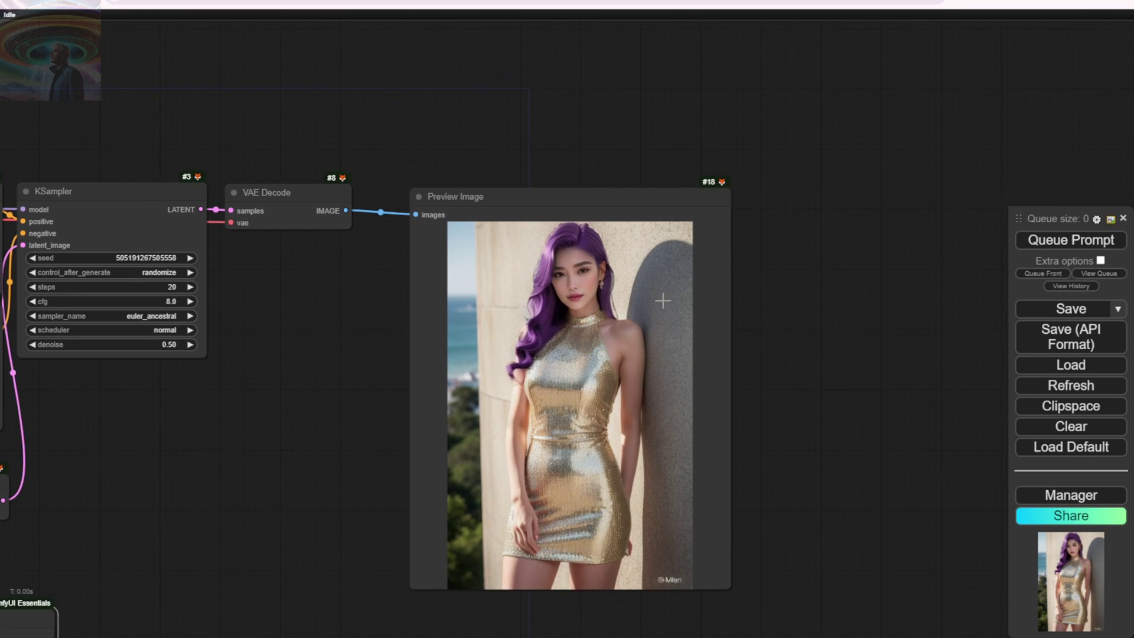
Duplicate the KSampler node and place the copy below the original
{"action": "scroll", "coordinate": [253, 333], "scroll_direction": "down", "scroll_amount": 3}
{"action": "left_click_drag", "start_coordinate": [767, 244], "coordinate": [757, 155]}
{"action": "left_click_drag", "start_coordinate": [171, 142], "coordinate": [233, 312], "text": "alt"}
{"action": "left_click_drag", "start_coordinate": [133, 307], "coordinate": [487, 362]}
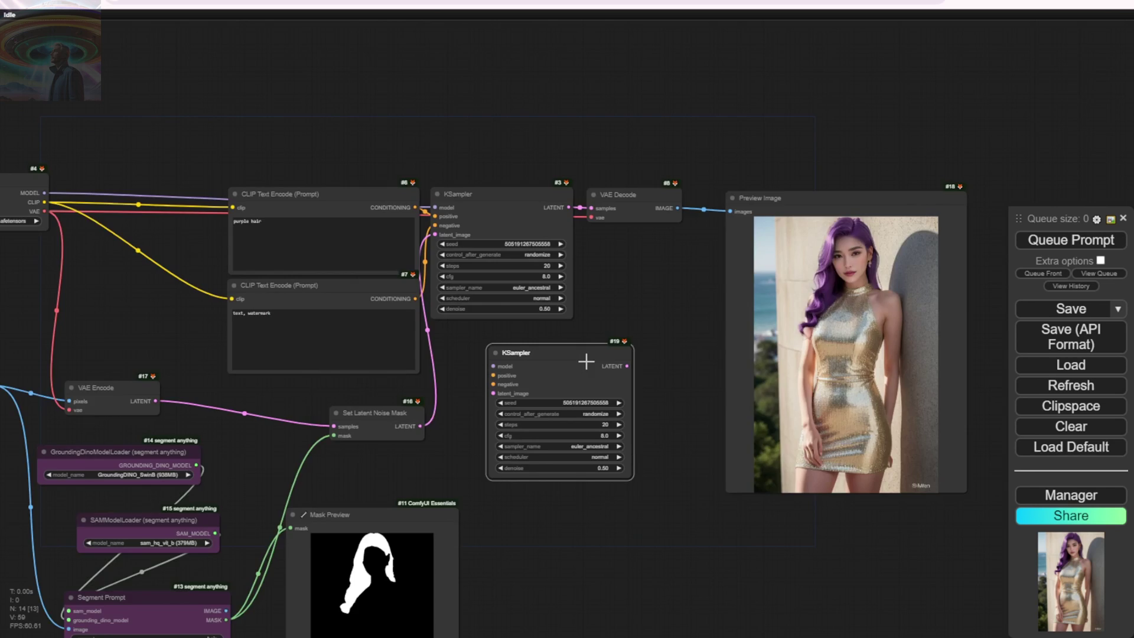
{"action": "scroll", "coordinate": [597, 361], "scroll_direction": "up", "scroll_amount": 3}
Wire the duplicate KSampler to the checkpoint model, the positive and negative prompts, and the first KSampler's LATENT output
{"action": "left_click_drag", "start_coordinate": [602, 363], "coordinate": [128, 83]}
{"action": "left_click_drag", "start_coordinate": [251, 74], "coordinate": [777, 143]}
{"action": "left_click_drag", "start_coordinate": [405, 206], "coordinate": [498, 143]}
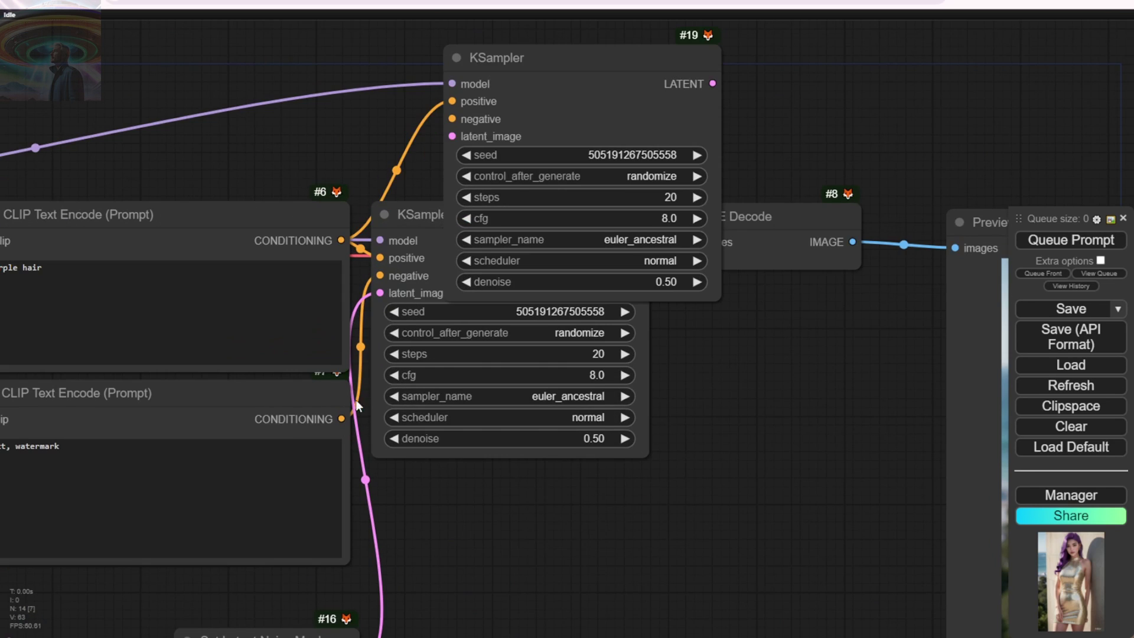
{"action": "left_click_drag", "start_coordinate": [581, 71], "coordinate": [929, 135]}
{"action": "left_click_drag", "start_coordinate": [929, 135], "coordinate": [927, 132]}
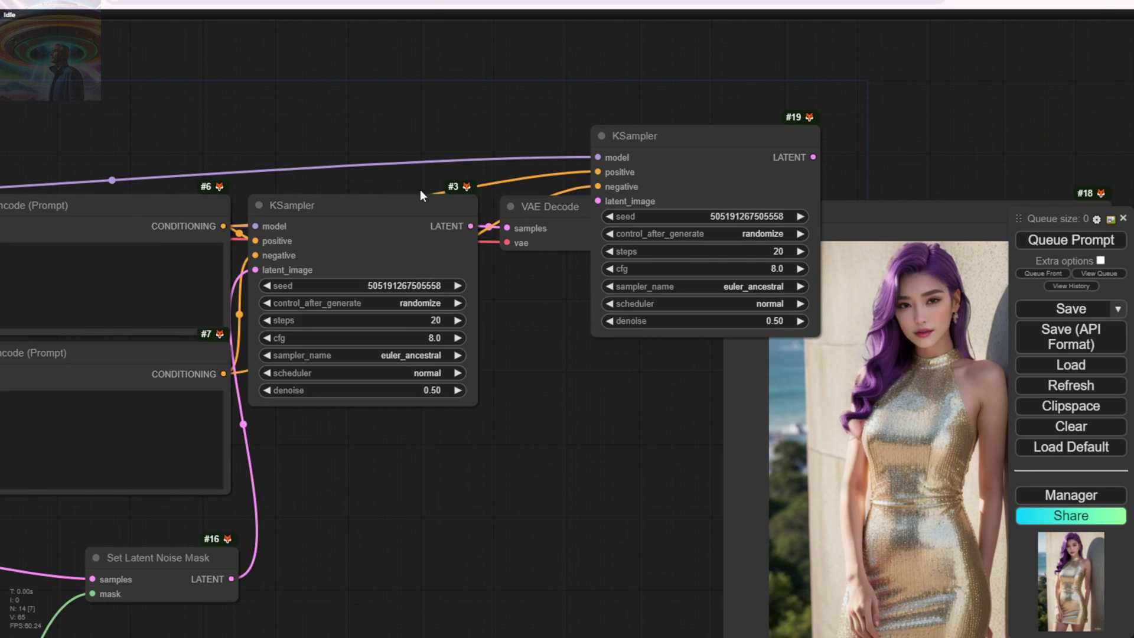
{"action": "left_click_drag", "start_coordinate": [292, 207], "coordinate": [297, 312]}
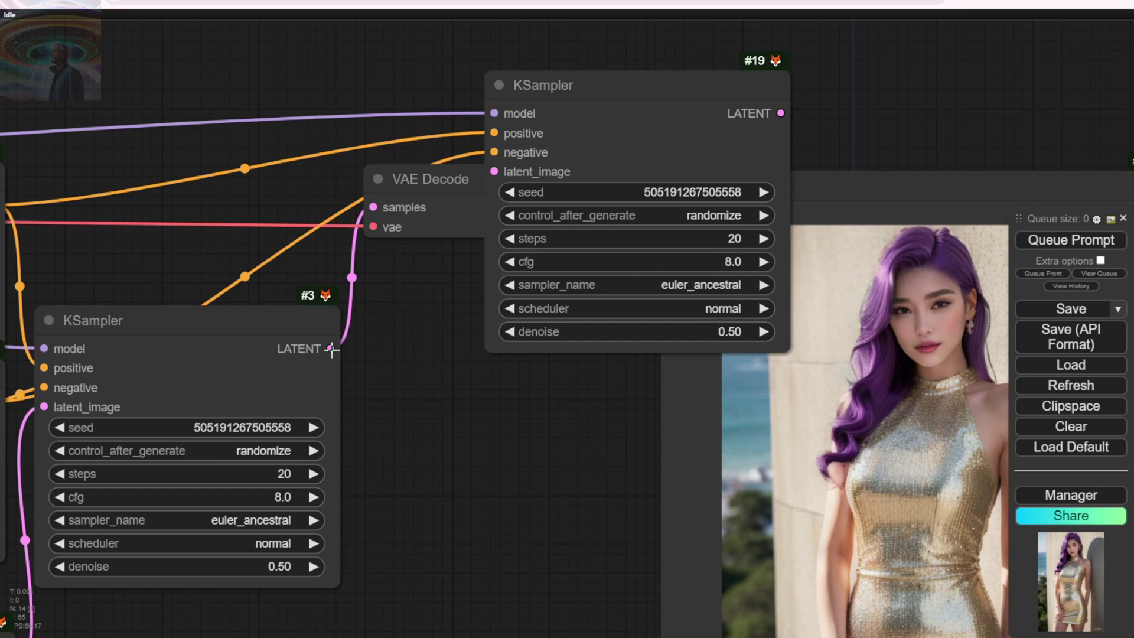
{"action": "left_click_drag", "start_coordinate": [332, 349], "coordinate": [493, 172]}
Move the second KSampler past the Preview Image node, to the end of the node chain
{"action": "scroll", "coordinate": [487, 495], "scroll_direction": "down", "scroll_amount": 7}
{"action": "left_click_drag", "start_coordinate": [486, 494], "coordinate": [323, 380]}
{"action": "left_click_drag", "start_coordinate": [421, 175], "coordinate": [916, 151]}
{"action": "left_click_drag", "start_coordinate": [879, 113], "coordinate": [575, 234]}
{"action": "scroll", "coordinate": [498, 199], "scroll_direction": "down", "scroll_amount": 3}
{"action": "left_click_drag", "start_coordinate": [498, 200], "coordinate": [555, 181]}
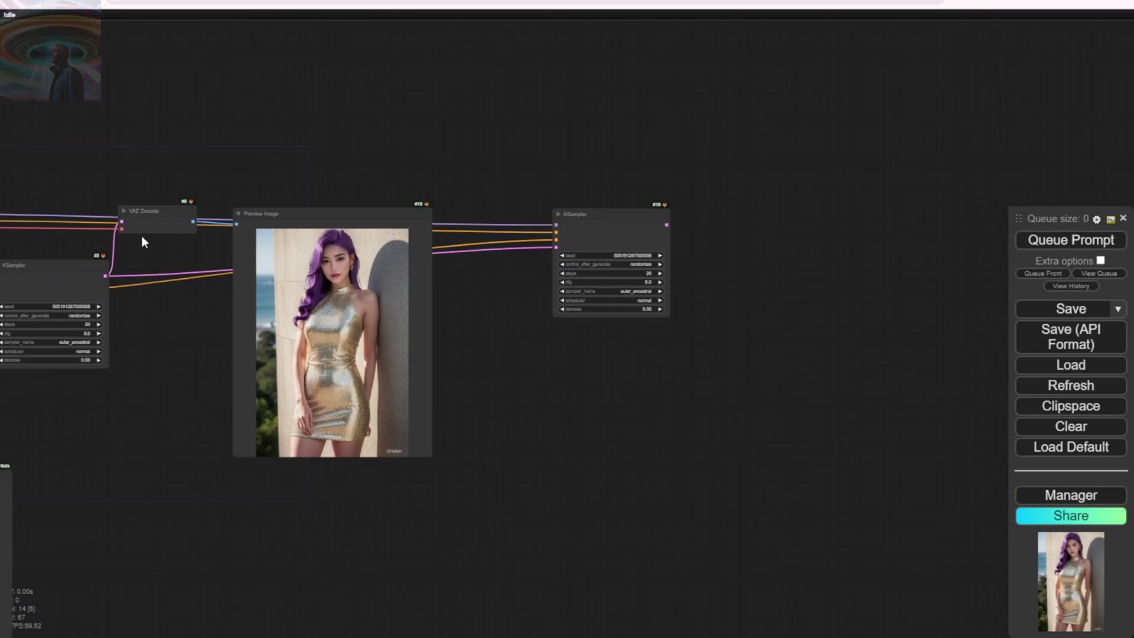
Copy the VAE Decode and Preview Image nodes together and paste them beyond the second KSampler
{"action": "left_click", "coordinate": [145, 215]}
{"action": "left_click", "coordinate": [330, 229], "text": "ctrl"}
{"action": "left_click_drag", "start_coordinate": [788, 192], "coordinate": [537, 193]}
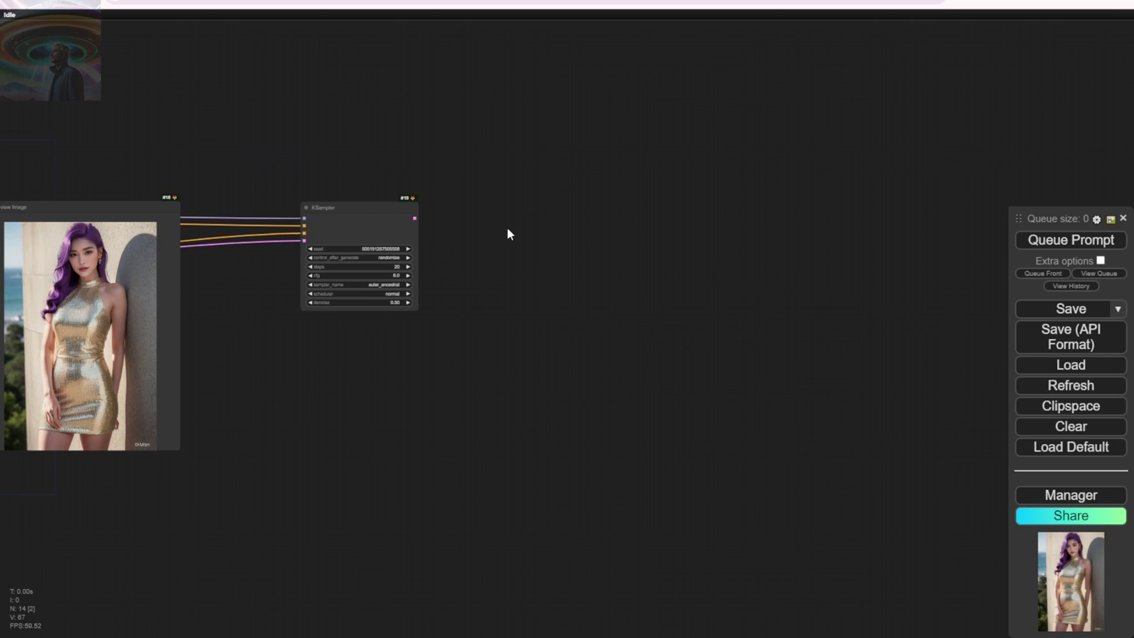
{"action": "key", "text": "ctrl+c"}
{"action": "key", "text": "ctrl+v"}
Connect the second KSampler's LATENT to the pasted VAE Decode's samples and the checkpoint's VAE to its vae input
{"action": "scroll", "coordinate": [520, 217], "scroll_direction": "up", "scroll_amount": 3}
{"action": "left_click_drag", "start_coordinate": [376, 219], "coordinate": [523, 225]}
{"action": "scroll", "coordinate": [404, 256], "scroll_direction": "down", "scroll_amount": 6}
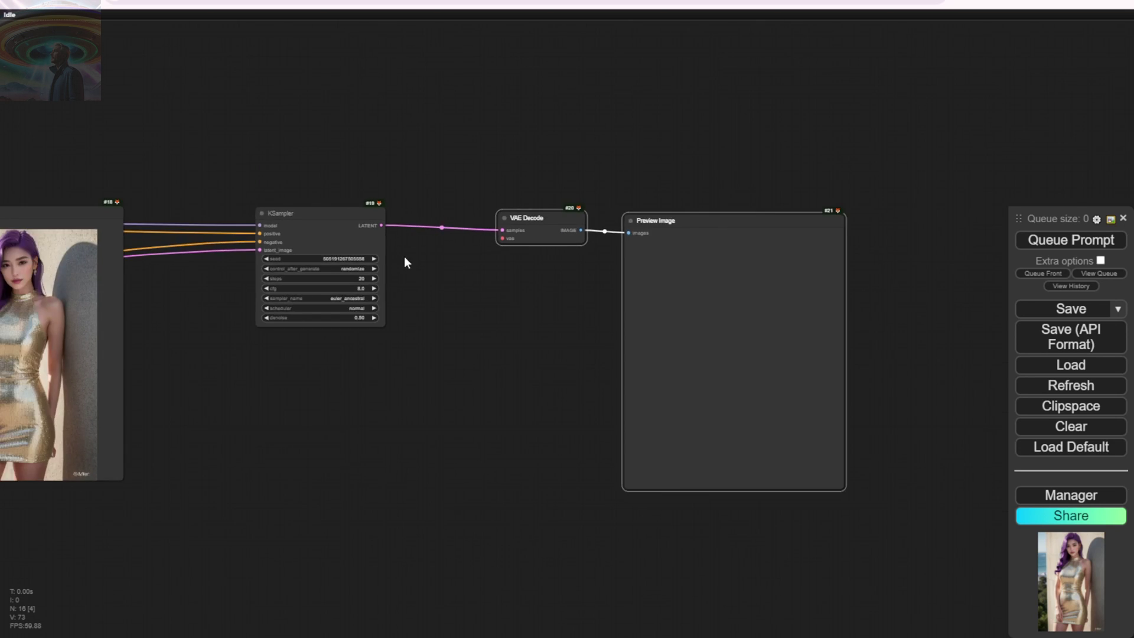
{"action": "left_click_drag", "start_coordinate": [447, 285], "coordinate": [717, 242]}
{"action": "scroll", "coordinate": [626, 288], "scroll_direction": "down", "scroll_amount": 2}
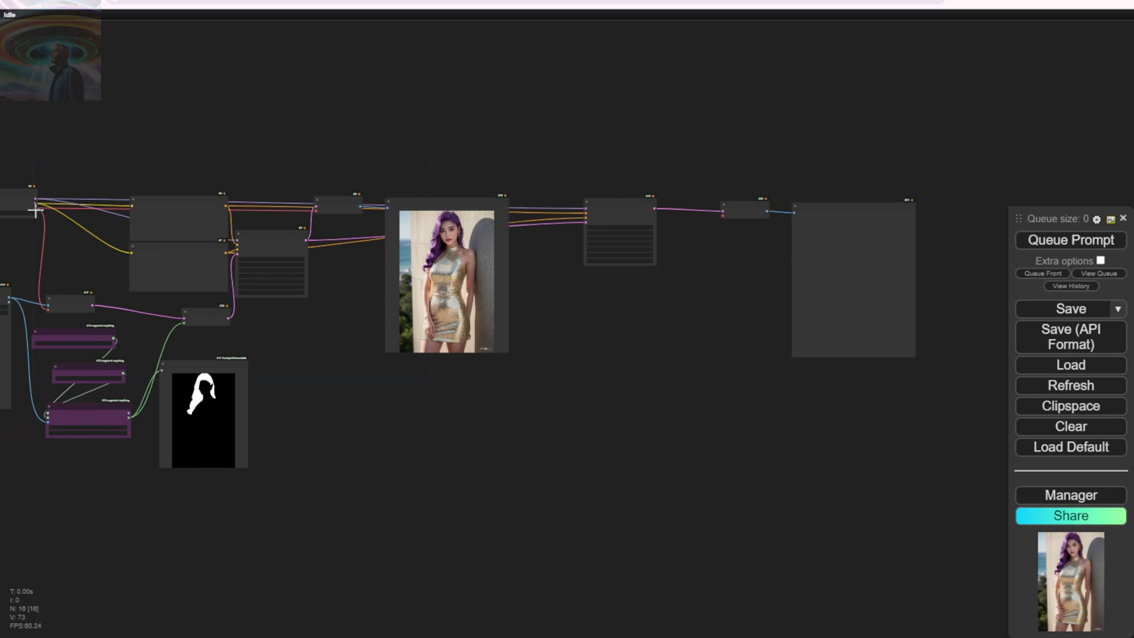
Set control_after_generate to fixed on both KSamplers, run the workflow and inspect the second Preview Image
{"action": "scroll", "coordinate": [749, 212], "scroll_direction": "up", "scroll_amount": 6}
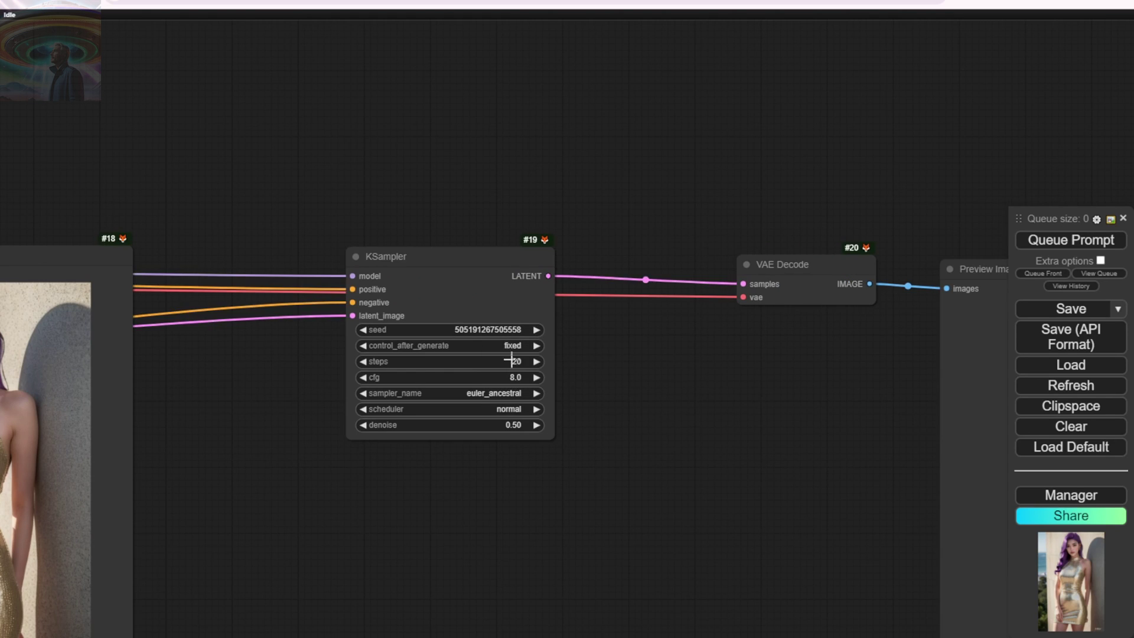
{"action": "scroll", "coordinate": [511, 360], "scroll_direction": "down", "scroll_amount": 4}
{"action": "left_click_drag", "start_coordinate": [864, 233], "coordinate": [570, 147]}
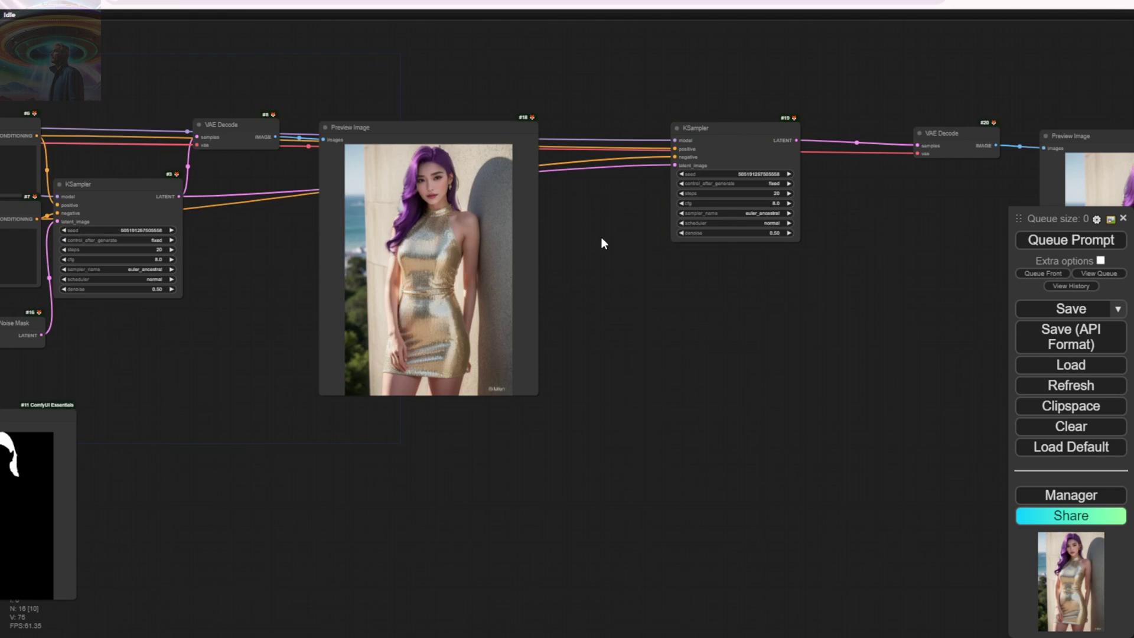
{"action": "left_click_drag", "start_coordinate": [601, 238], "coordinate": [59, 244]}
{"action": "scroll", "coordinate": [501, 225], "scroll_direction": "up", "scroll_amount": 10}
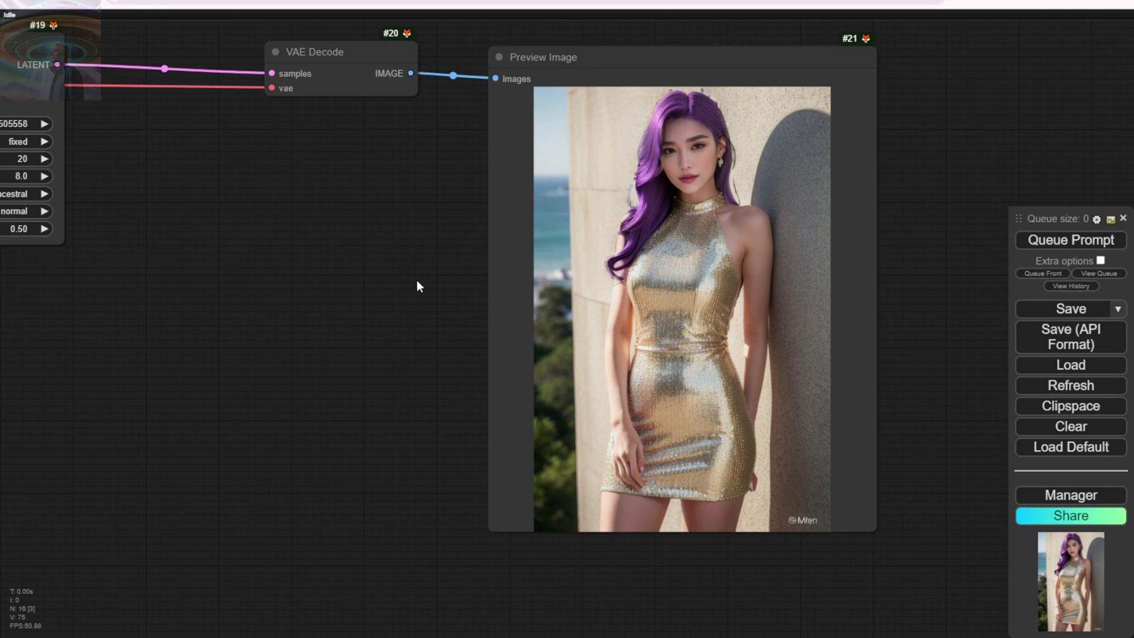
Place both Preview Image nodes side by side beneath the second KSampler and compare the hair in the two results
{"action": "scroll", "coordinate": [346, 284], "scroll_direction": "down", "scroll_amount": 3}
{"action": "left_click_drag", "start_coordinate": [476, 323], "coordinate": [853, 354]}
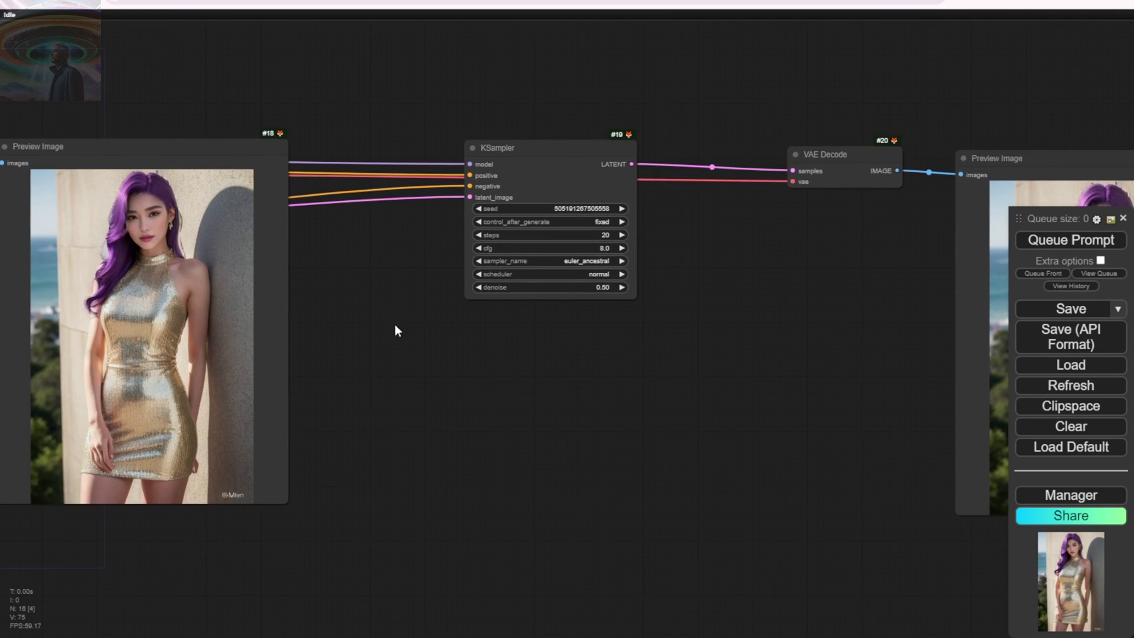
{"action": "scroll", "coordinate": [394, 330], "scroll_direction": "down", "scroll_amount": 3}
{"action": "left_click_drag", "start_coordinate": [825, 223], "coordinate": [531, 374]}
{"action": "left_click_drag", "start_coordinate": [208, 218], "coordinate": [316, 374]}
{"action": "scroll", "coordinate": [331, 369], "scroll_direction": "up", "scroll_amount": 3}
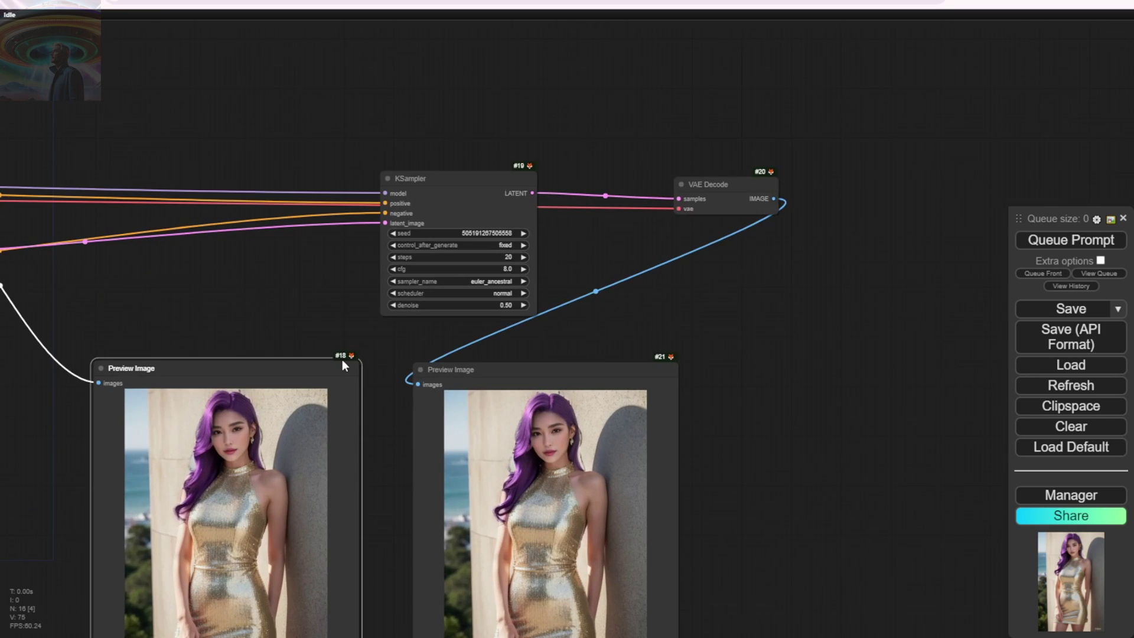
{"action": "left_click_drag", "start_coordinate": [392, 407], "coordinate": [378, 299]}
{"action": "scroll", "coordinate": [443, 308], "scroll_direction": "up", "scroll_amount": 6}
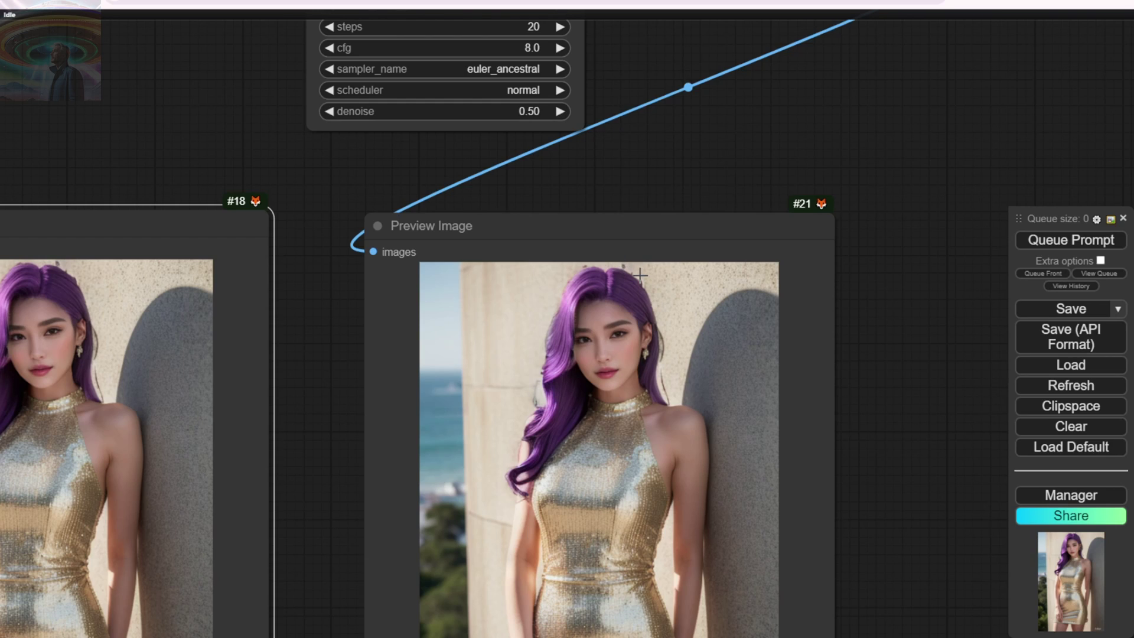
{"action": "scroll", "coordinate": [215, 183], "scroll_direction": "down", "scroll_amount": 3}
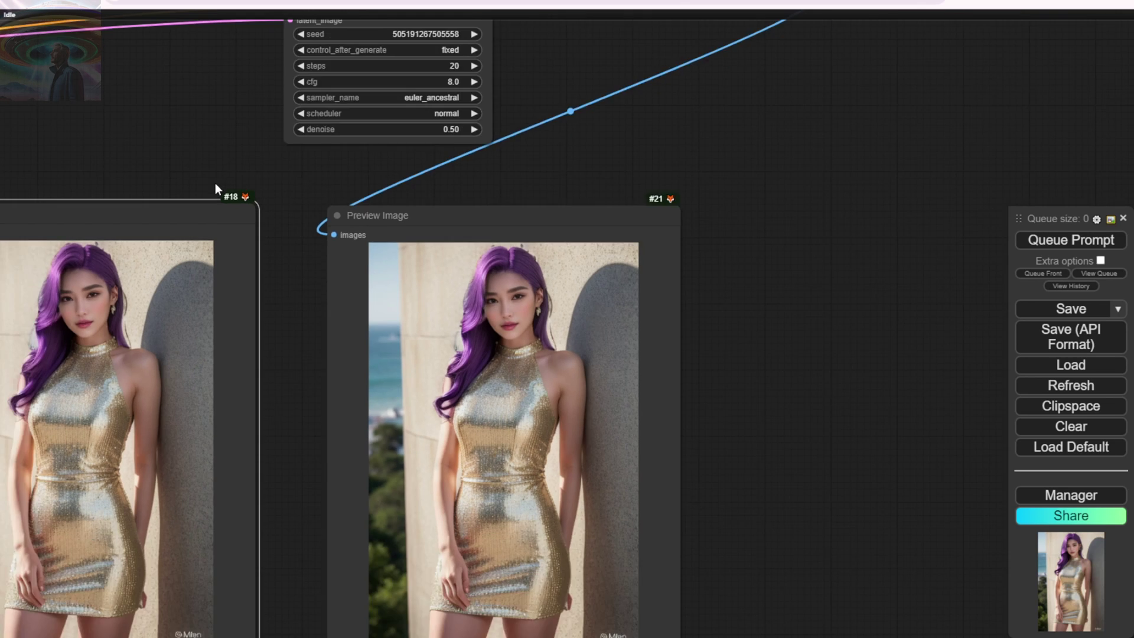
{"action": "left_click_drag", "start_coordinate": [214, 158], "coordinate": [502, 242]}
{"action": "scroll", "coordinate": [501, 242], "scroll_direction": "down", "scroll_amount": 3}
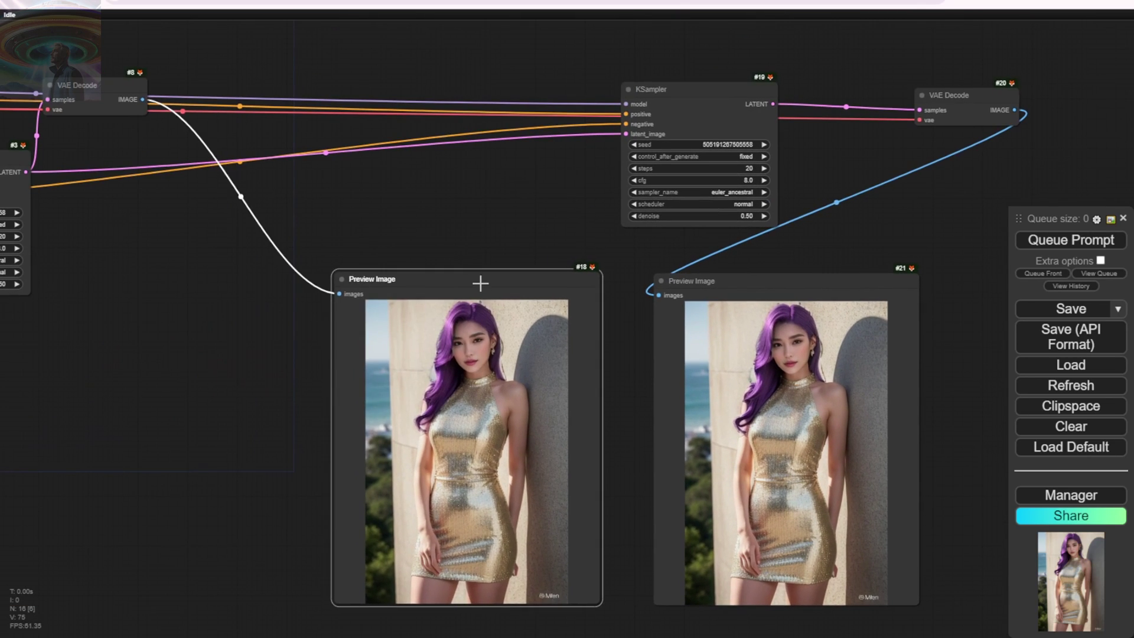
Move each Preview Image node back beside the VAE Decode node that feeds it
{"action": "left_click_drag", "start_coordinate": [480, 284], "coordinate": [234, 168]}
{"action": "left_click_drag", "start_coordinate": [470, 273], "coordinate": [276, 248]}
{"action": "left_click_drag", "start_coordinate": [557, 266], "coordinate": [960, 99]}
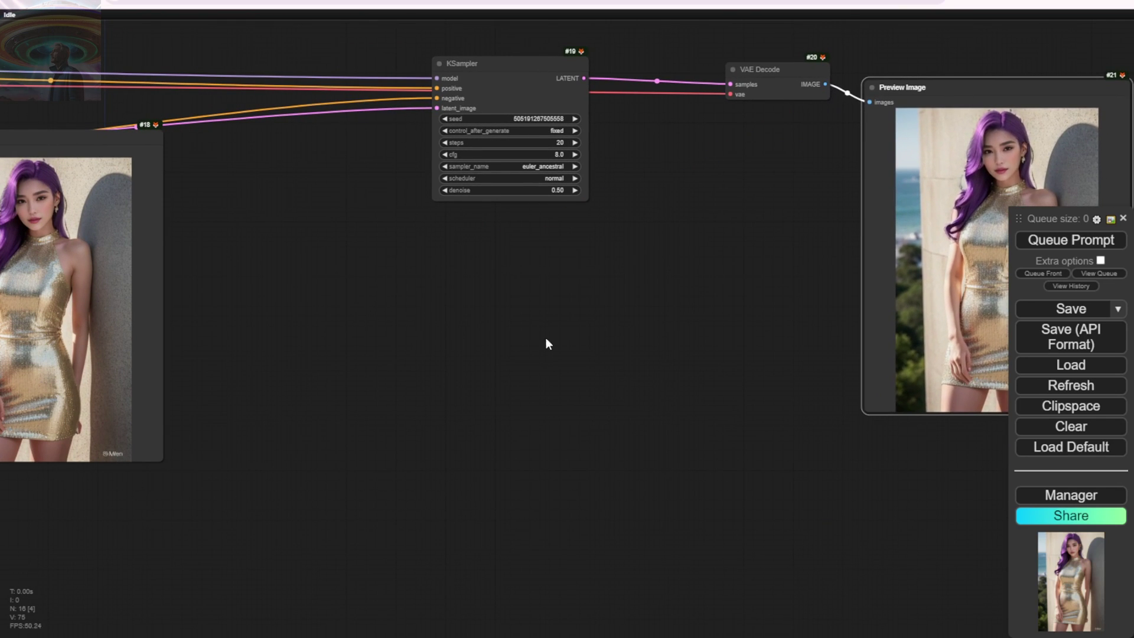
Open the custom node installer in ComfyUI Manager
{"action": "left_click", "coordinate": [1051, 496]}
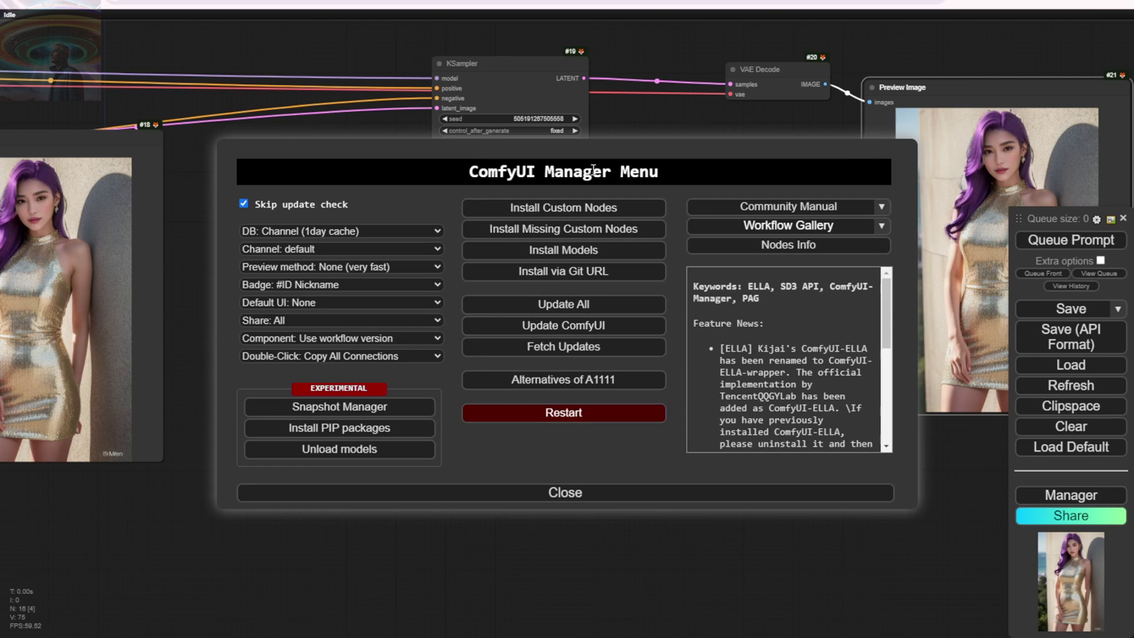
{"action": "left_click", "coordinate": [531, 208]}
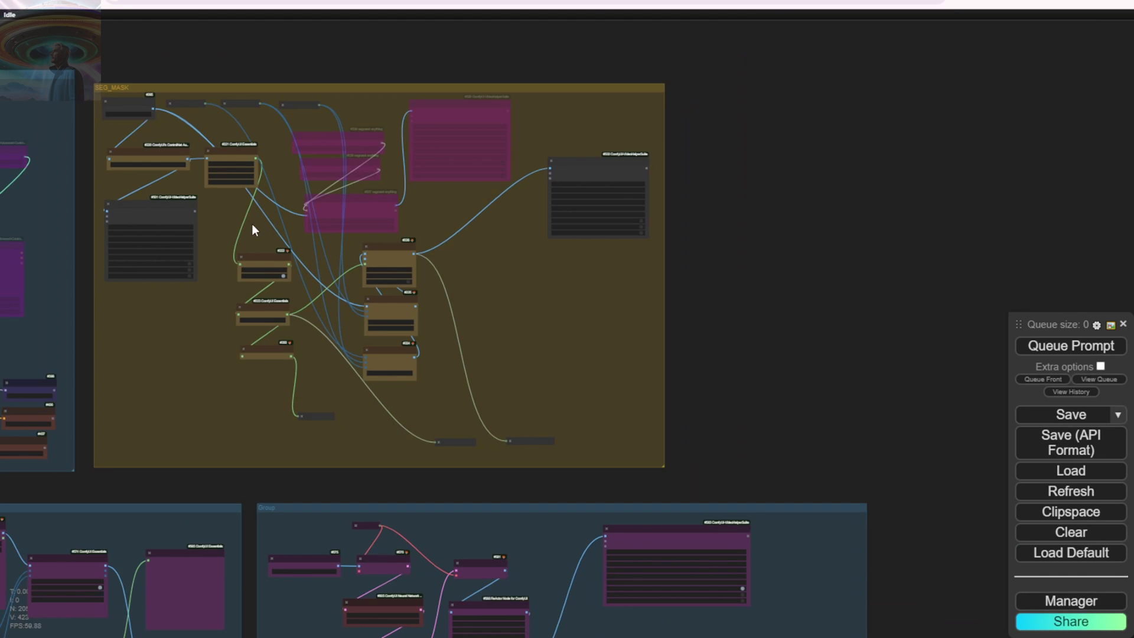
Select the OneFormer COCO Segmentor, Mask From Color, GrowMask and Mask Blur nodes in the SEG_MASK group for copying
{"action": "left_click_drag", "start_coordinate": [237, 46], "coordinate": [472, 26]}
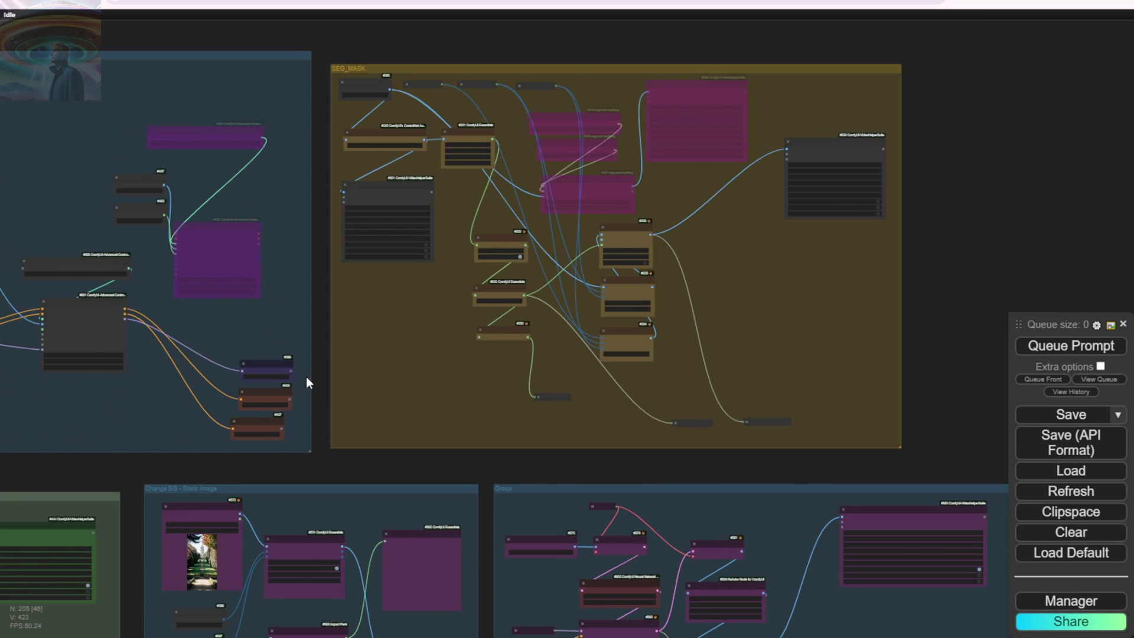
{"action": "scroll", "coordinate": [171, 443], "scroll_direction": "down", "scroll_amount": 5}
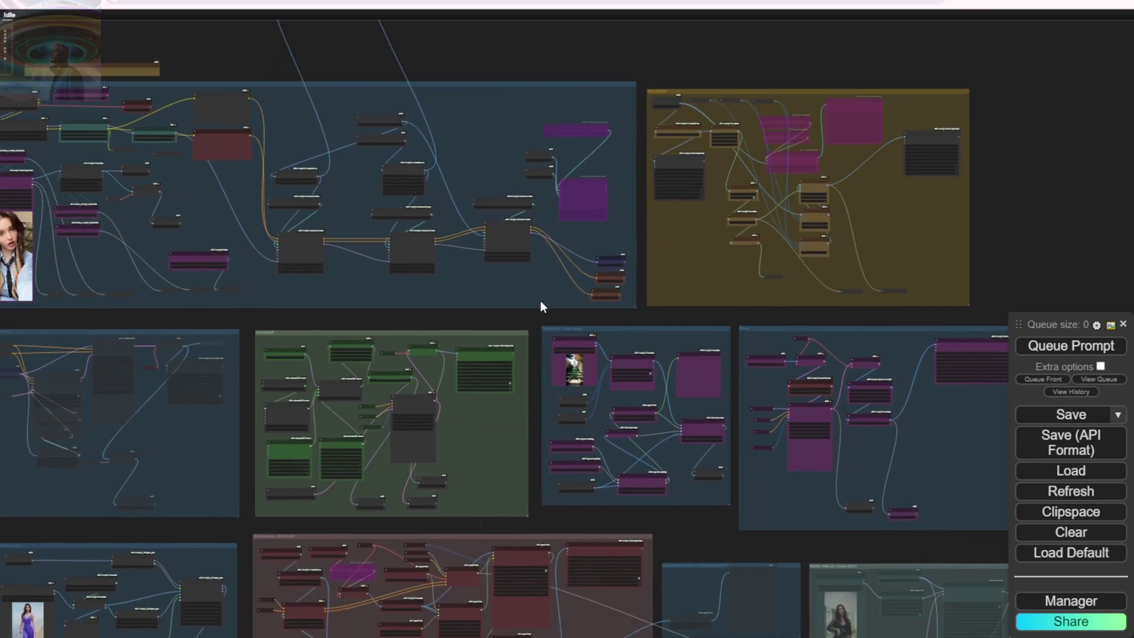
{"action": "scroll", "coordinate": [473, 272], "scroll_direction": "up", "scroll_amount": 10}
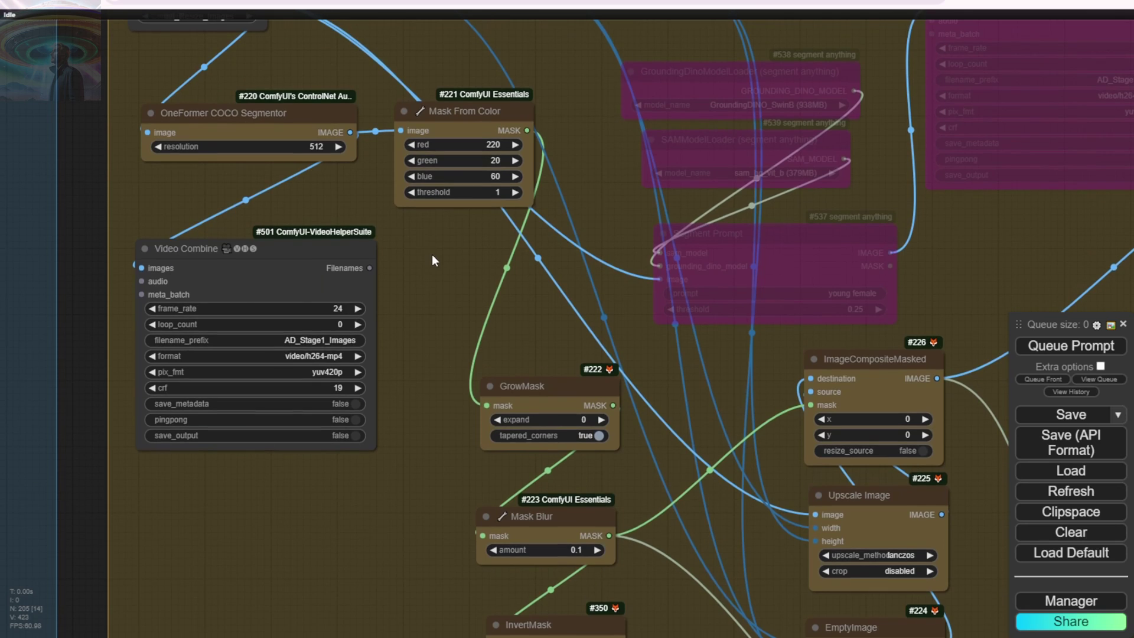
{"action": "left_click", "coordinate": [277, 118]}
{"action": "left_click", "coordinate": [454, 116], "text": "shift"}
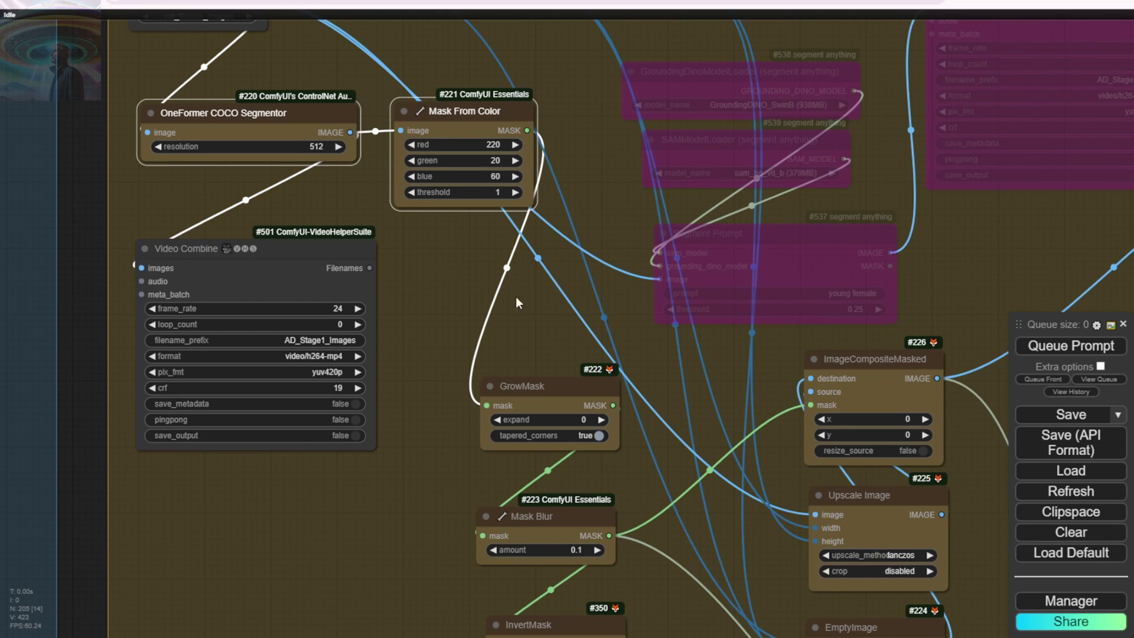
{"action": "left_click", "coordinate": [555, 406], "text": "shift"}
{"action": "left_click", "coordinate": [536, 518], "text": "shift"}
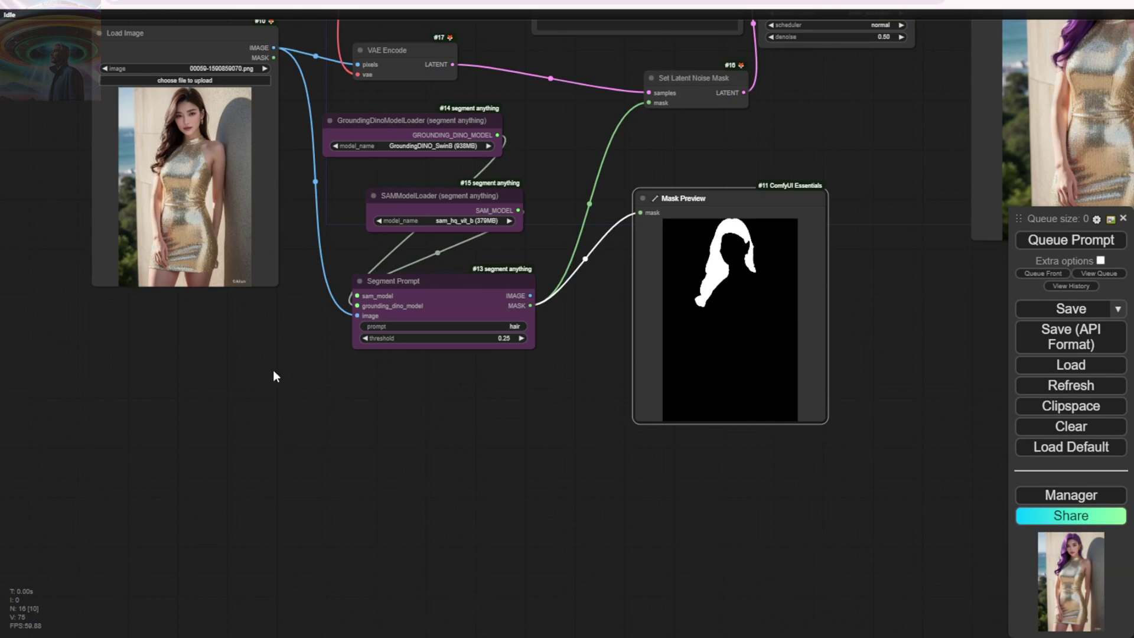
Paste the four copied segmentation and masking nodes into the hair inpainting workflow, below the Segment Prompt node
{"action": "scroll", "coordinate": [273, 374], "scroll_direction": "down", "scroll_amount": 3}
{"action": "left_click_drag", "start_coordinate": [380, 450], "coordinate": [319, 301]}
{"action": "key", "text": "ctrl+v"}
{"action": "scroll", "coordinate": [361, 295], "scroll_direction": "up", "scroll_amount": 2}
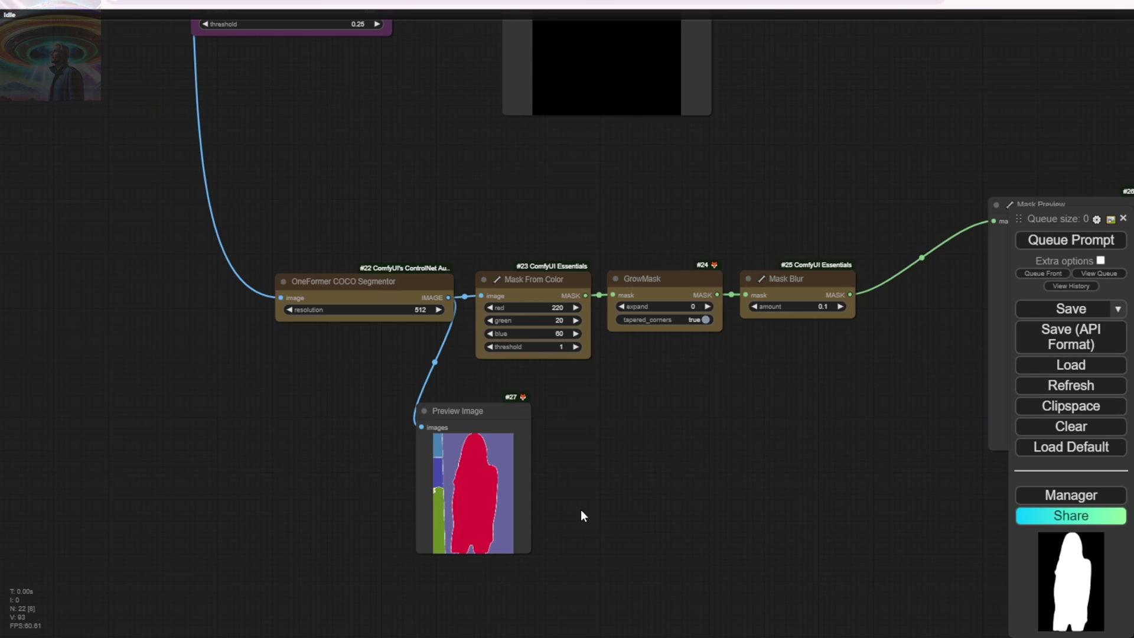
Move the Mask Preview node fed by Mask Blur down, roughly level with the pasted node chain
{"action": "scroll", "coordinate": [713, 500], "scroll_direction": "down", "scroll_amount": 3}
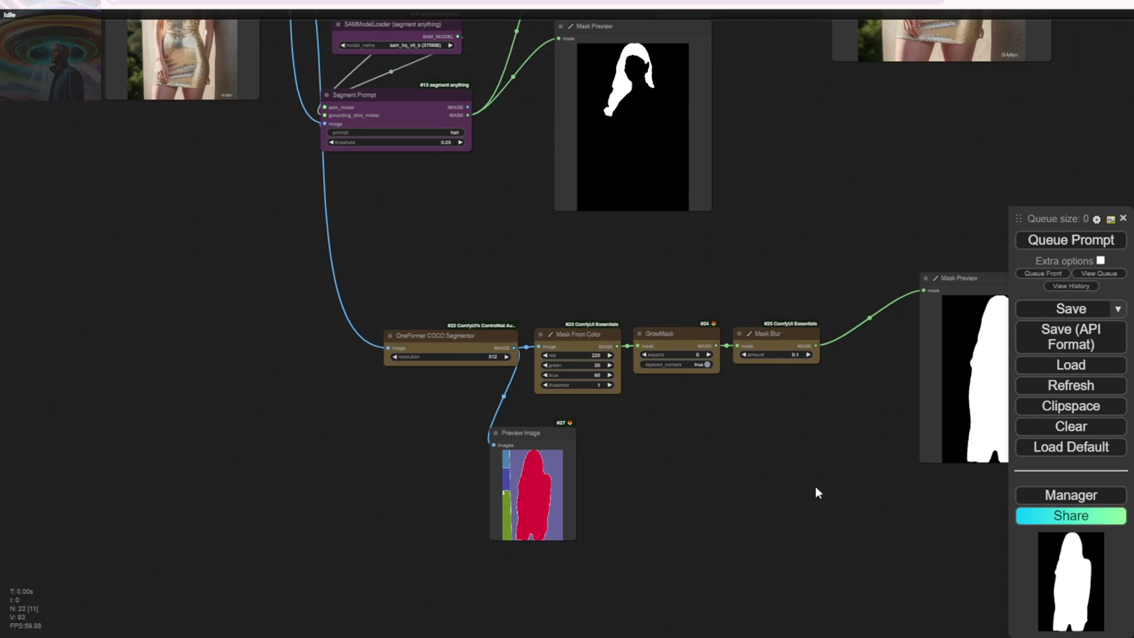
{"action": "left_click_drag", "start_coordinate": [815, 487], "coordinate": [618, 467]}
{"action": "left_click_drag", "start_coordinate": [814, 273], "coordinate": [763, 319]}
{"action": "scroll", "coordinate": [476, 440], "scroll_direction": "up", "scroll_amount": 3}
Enlarge the Preview Image node showing the segmentation map and place it beneath OneFormer COCO Segmentor, clear of Mask From Color
{"action": "left_click_drag", "start_coordinate": [347, 484], "coordinate": [367, 348]}
{"action": "scroll", "coordinate": [378, 406], "scroll_direction": "up", "scroll_amount": 3}
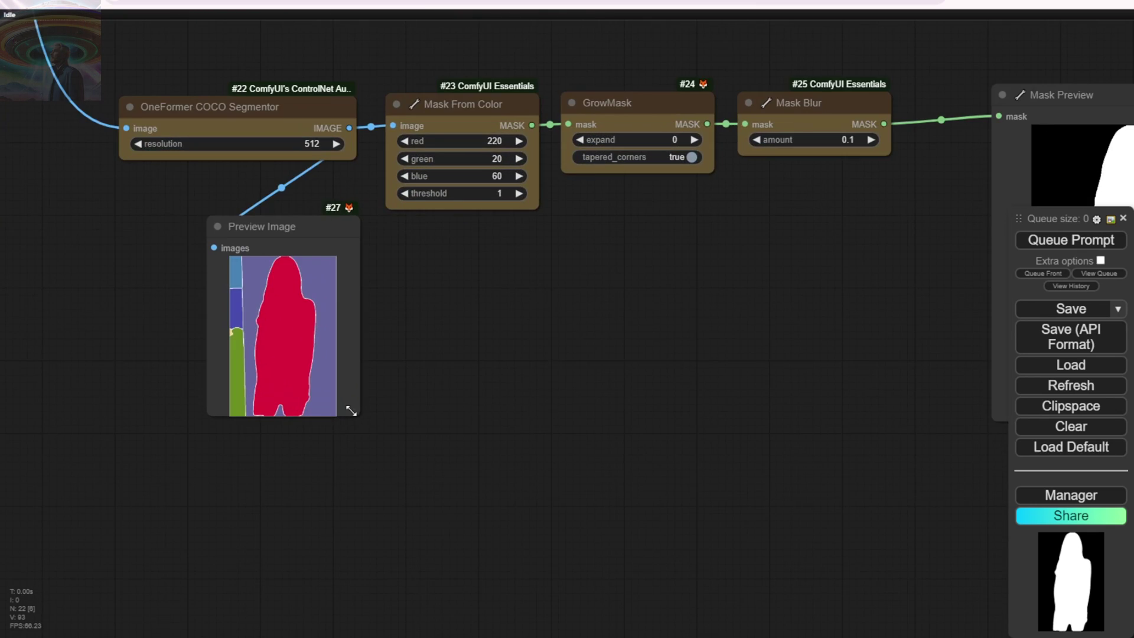
{"action": "left_click_drag", "start_coordinate": [351, 410], "coordinate": [552, 592]}
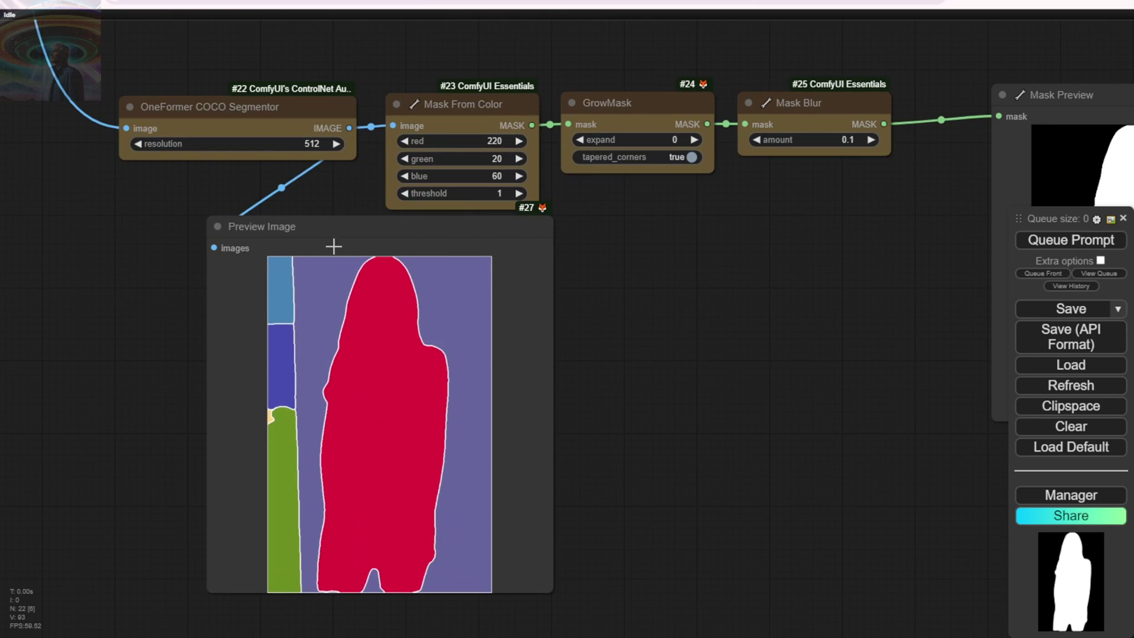
{"action": "left_click_drag", "start_coordinate": [334, 246], "coordinate": [172, 233]}
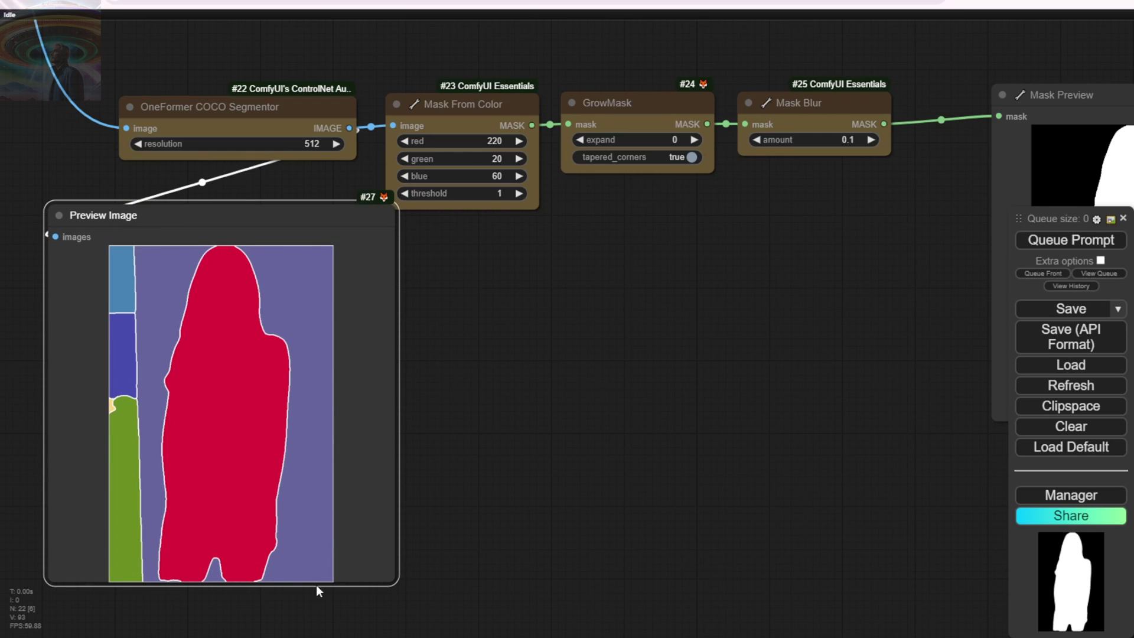
{"action": "left_click_drag", "start_coordinate": [527, 503], "coordinate": [701, 489]}
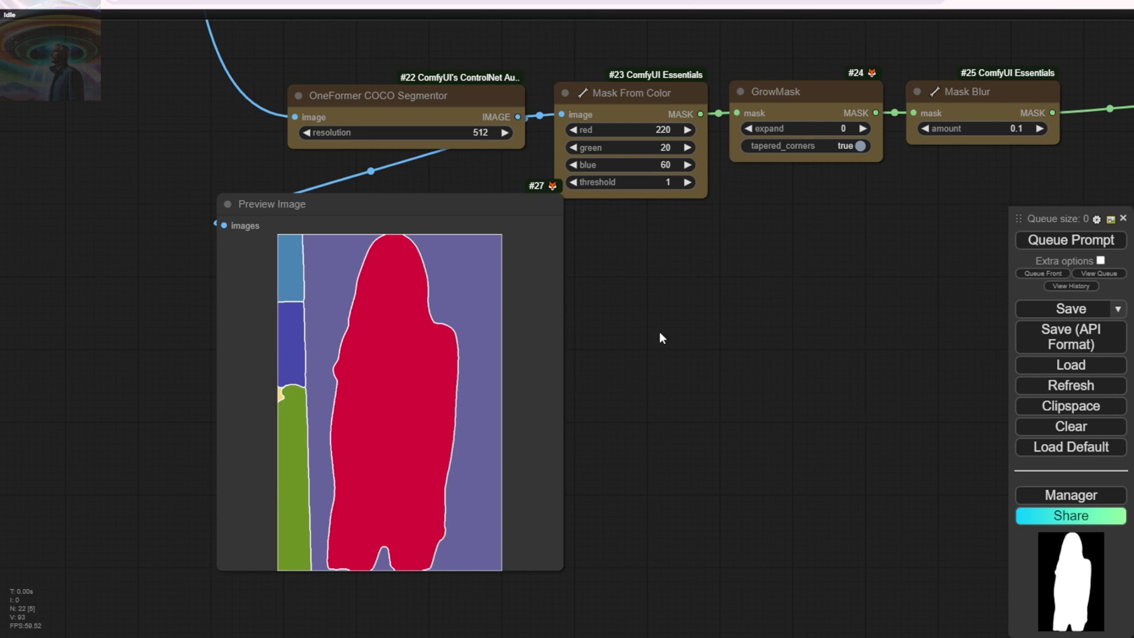
{"action": "left_click_drag", "start_coordinate": [537, 209], "coordinate": [490, 209]}
{"action": "left_click_drag", "start_coordinate": [644, 226], "coordinate": [575, 315]}
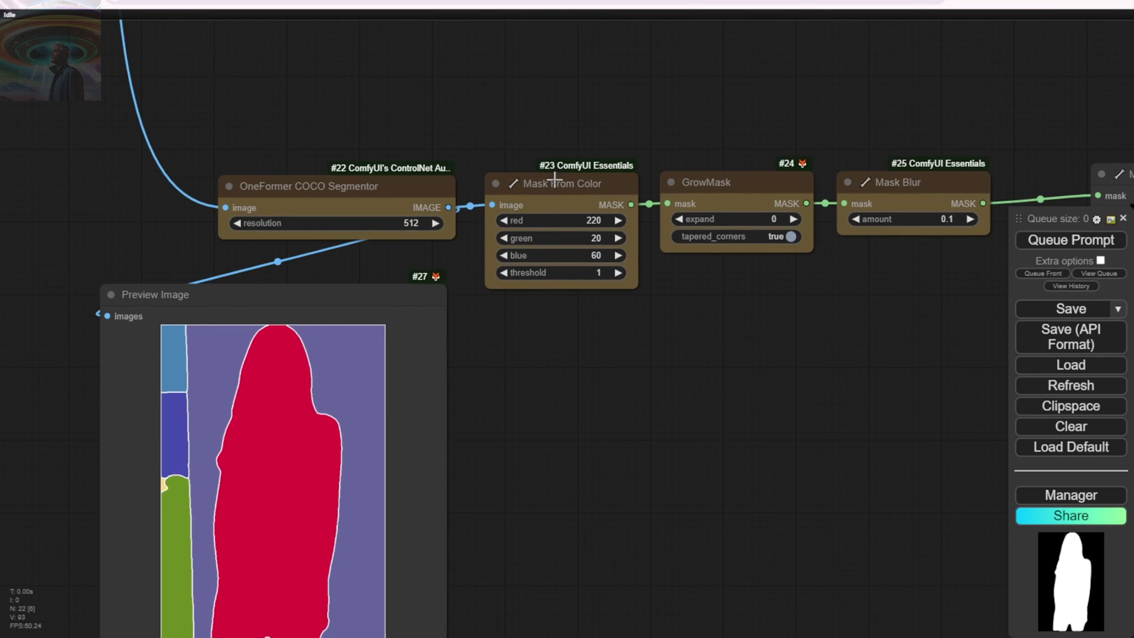
Set the Segment Prompt node's prompt to "coffee cups" and run the workflow on the image of the two women
{"action": "scroll", "coordinate": [569, 227], "scroll_direction": "up", "scroll_amount": 3}
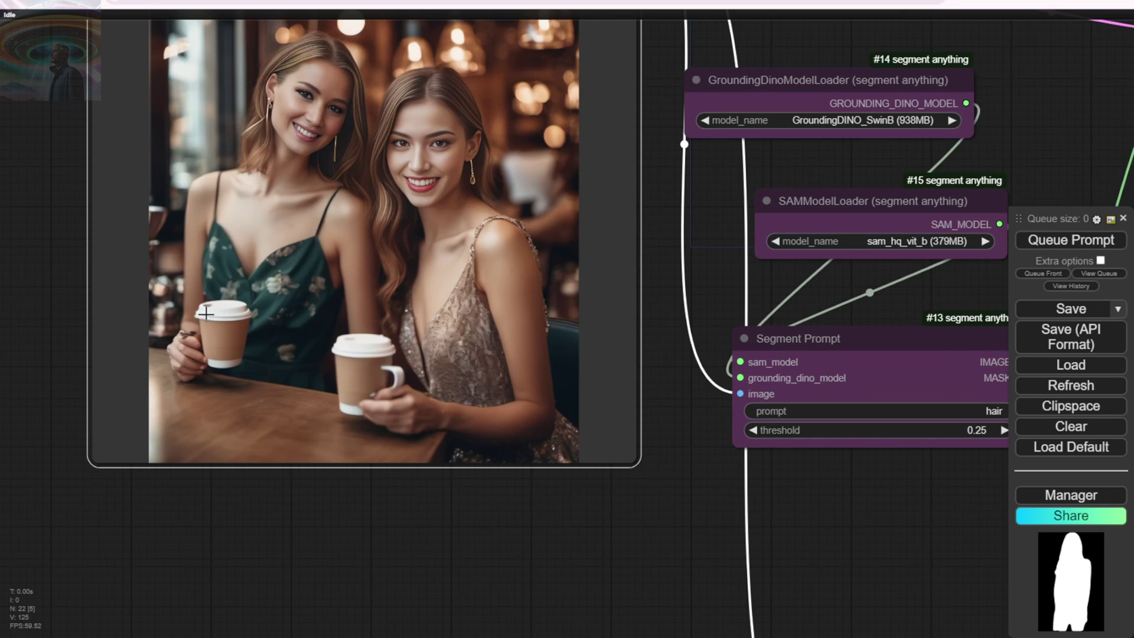
{"action": "scroll", "coordinate": [478, 460], "scroll_direction": "down", "scroll_amount": 2}
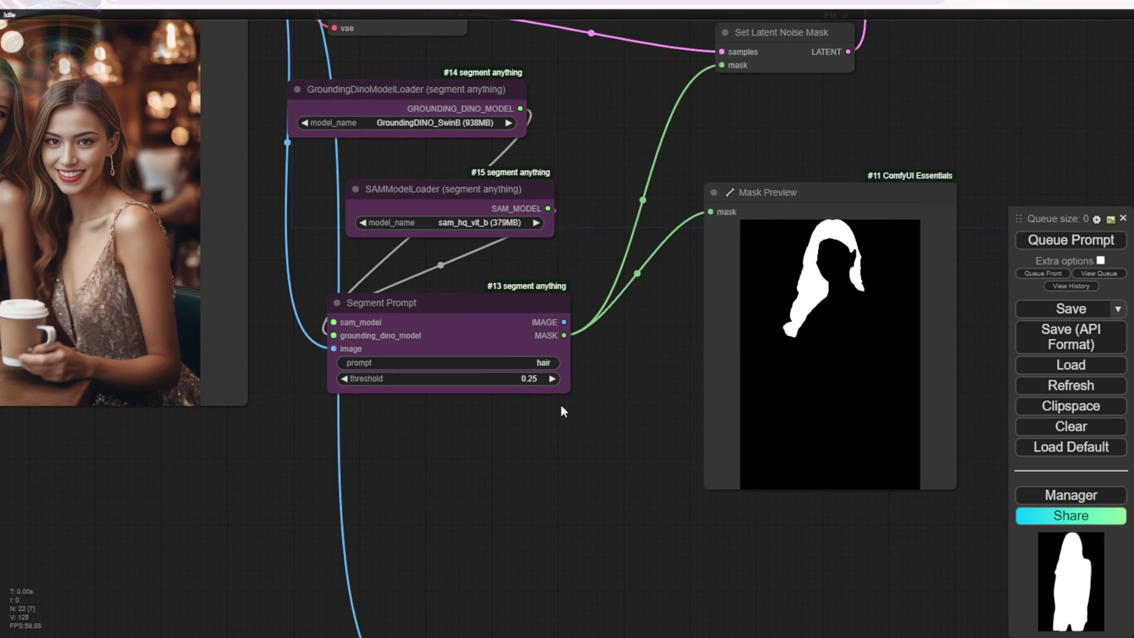
{"action": "left_click_drag", "start_coordinate": [561, 405], "coordinate": [539, 444]}
{"action": "left_click", "coordinate": [500, 367]}
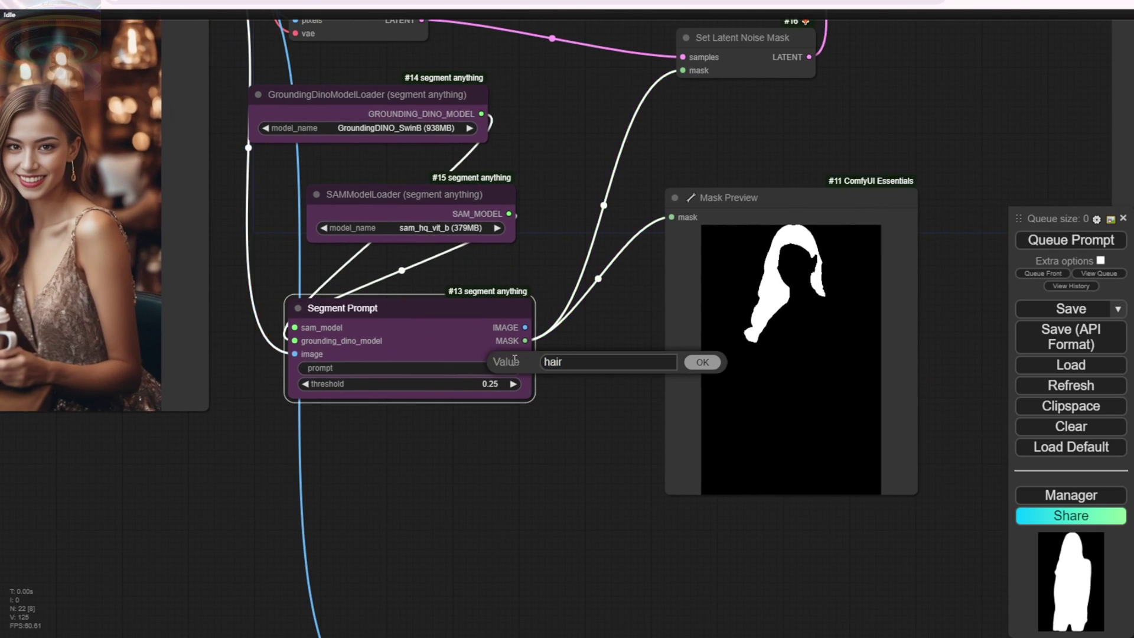
{"action": "double_click", "coordinate": [553, 361]}
{"action": "type", "text": "coffee cups"}
{"action": "key", "text": "Return"}
{"action": "left_click", "coordinate": [1066, 240]}
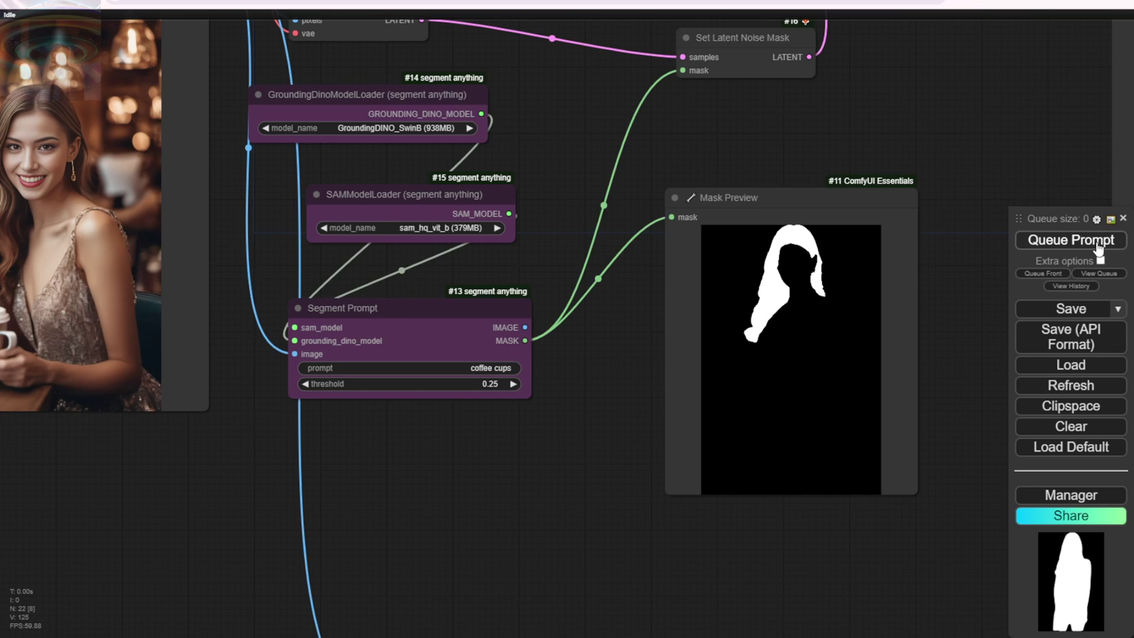
Examine both mask previews and compare the OneFormer segmentation map's colours with the RGB values in Mask From Color
{"action": "scroll", "coordinate": [969, 122], "scroll_direction": "down", "scroll_amount": 4}
{"action": "scroll", "coordinate": [968, 136], "scroll_direction": "down", "scroll_amount": 3}
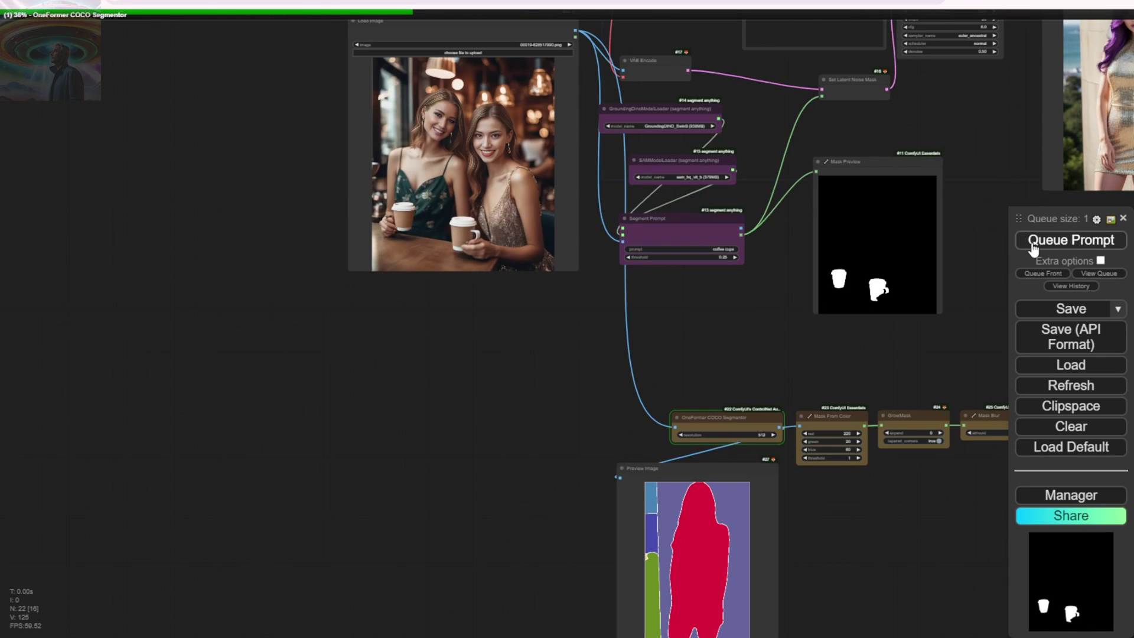
{"action": "left_click_drag", "start_coordinate": [928, 372], "coordinate": [489, 320]}
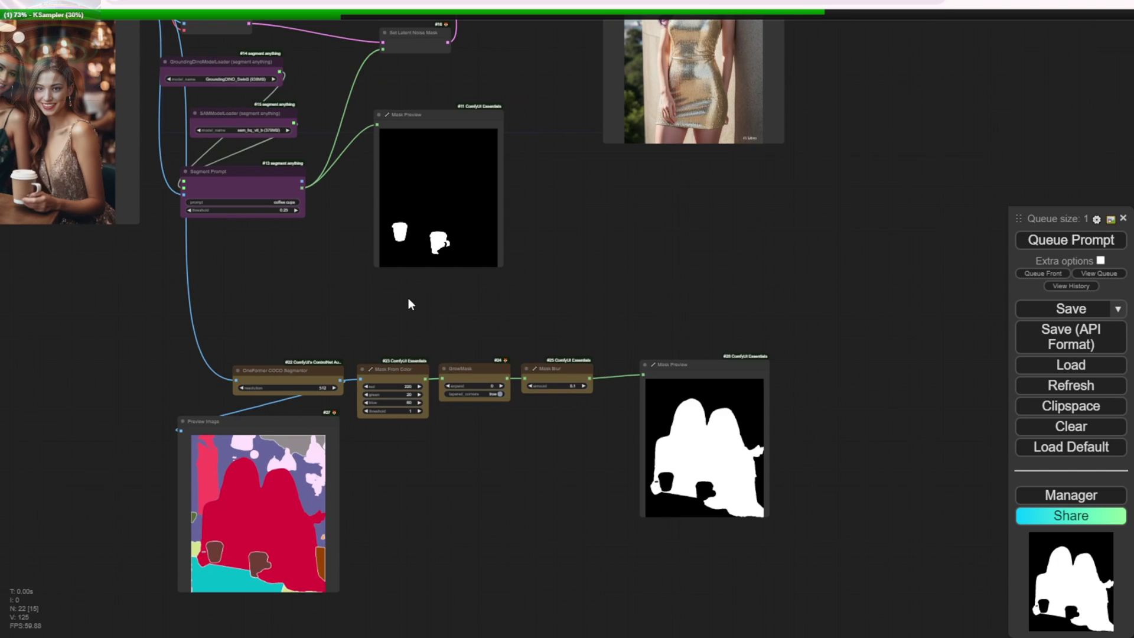
{"action": "left_click_drag", "start_coordinate": [411, 304], "coordinate": [444, 428]}
{"action": "scroll", "coordinate": [435, 381], "scroll_direction": "up", "scroll_amount": 6}
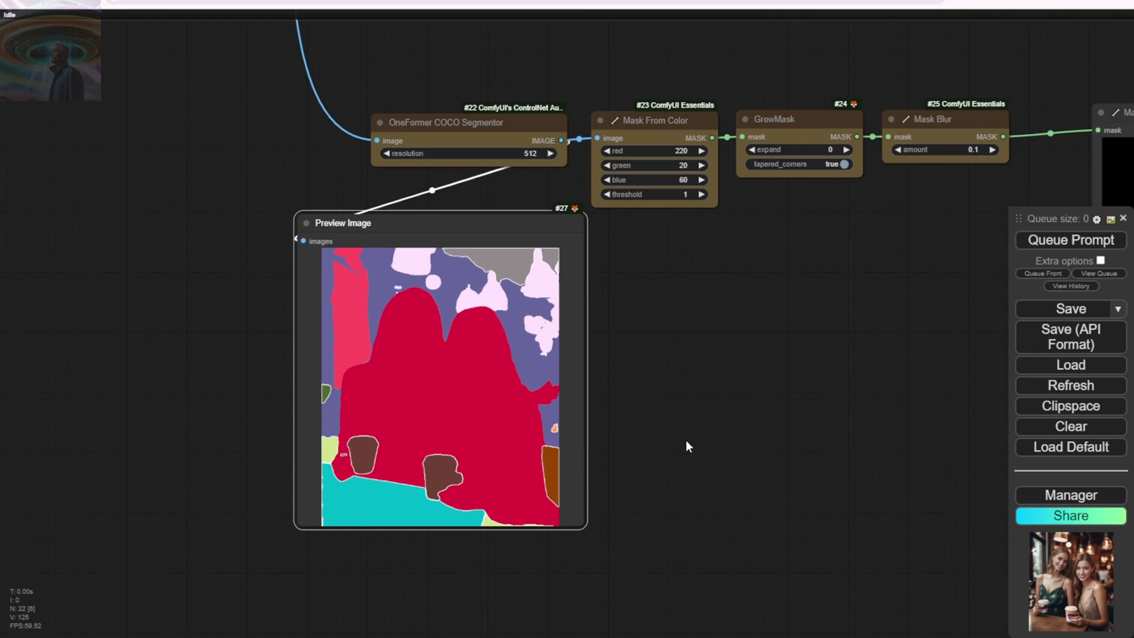
{"action": "left_click_drag", "start_coordinate": [670, 441], "coordinate": [508, 459]}
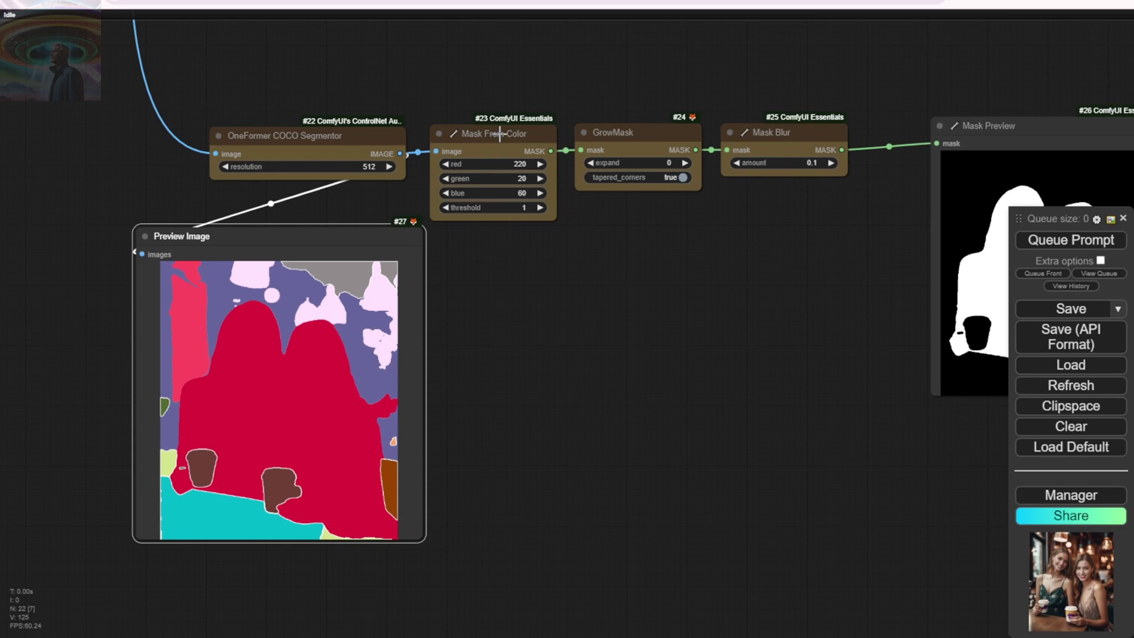
{"action": "scroll", "coordinate": [476, 182], "scroll_direction": "up", "scroll_amount": 6}
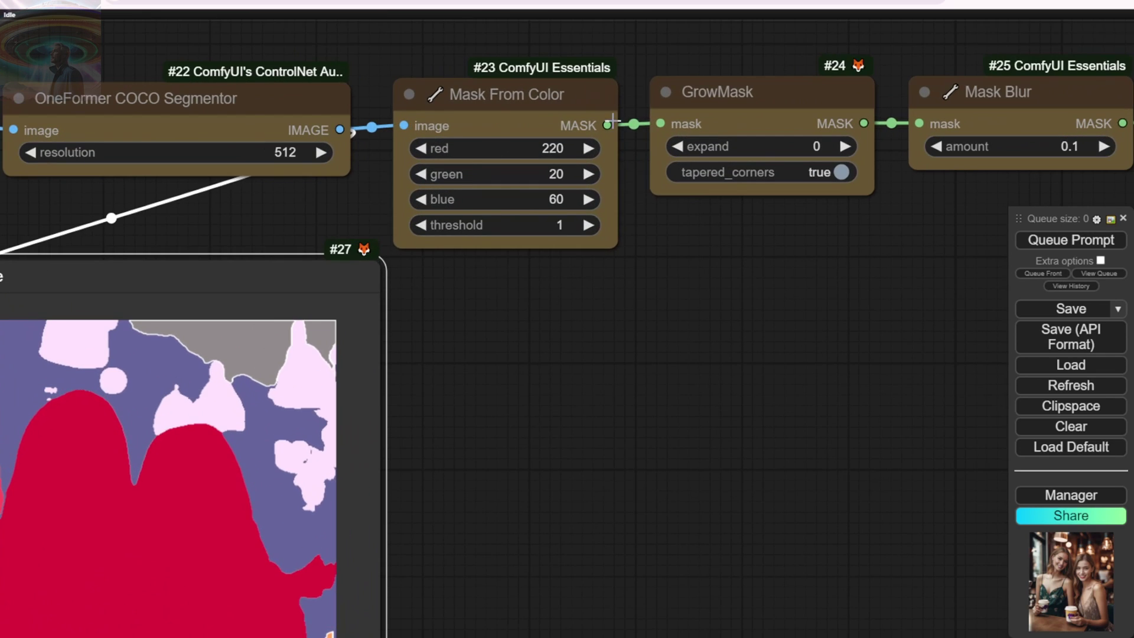
{"action": "left_click_drag", "start_coordinate": [523, 354], "coordinate": [597, 245]}
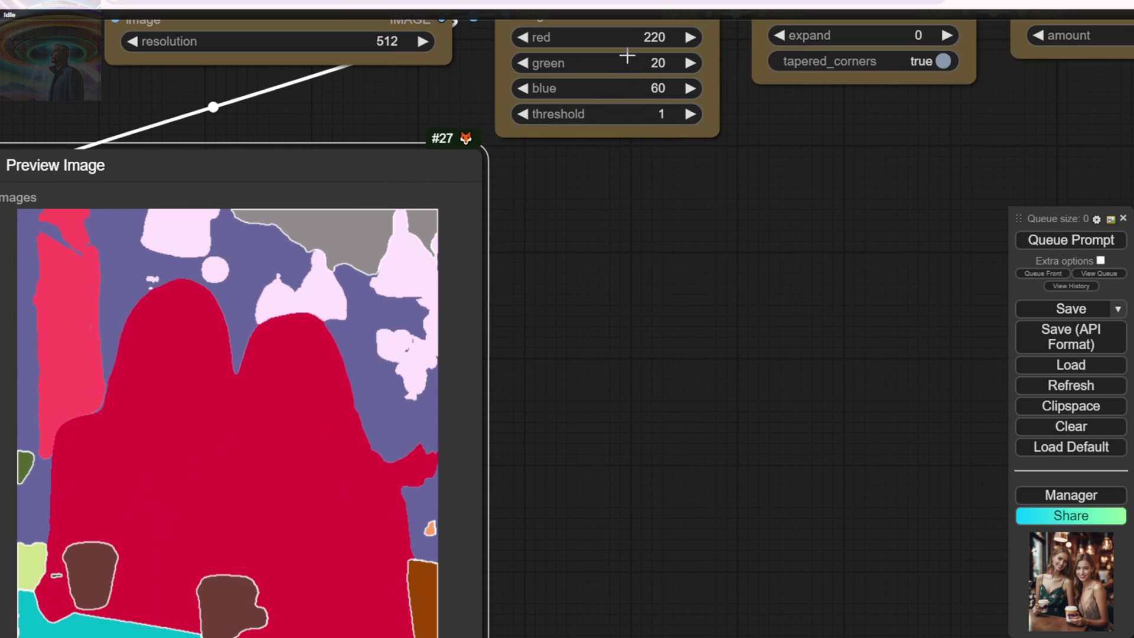
{"action": "scroll", "coordinate": [563, 273], "scroll_direction": "down", "scroll_amount": 3}
{"action": "scroll", "coordinate": [563, 267], "scroll_direction": "down", "scroll_amount": 2}
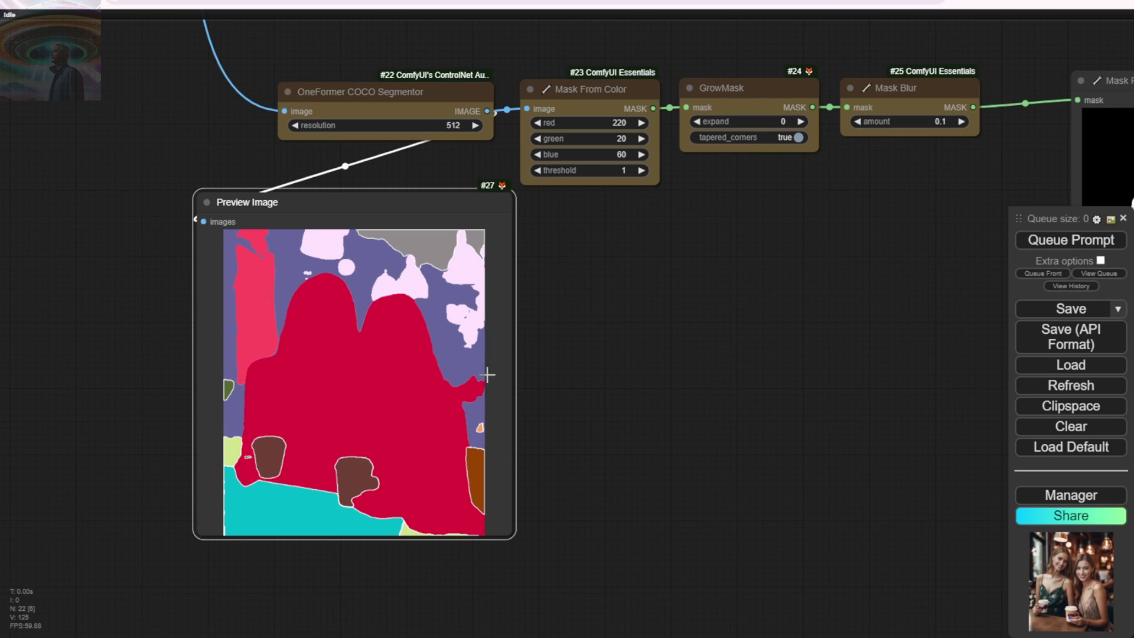
{"action": "scroll", "coordinate": [362, 497], "scroll_direction": "up", "scroll_amount": 4}
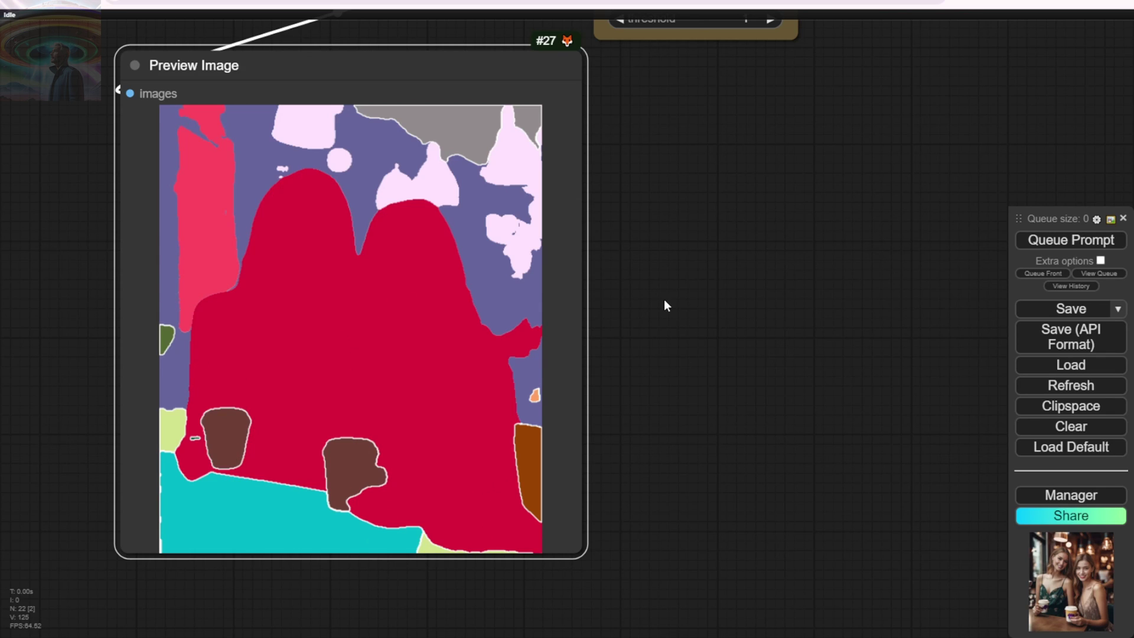
{"action": "left_click_drag", "start_coordinate": [666, 305], "coordinate": [701, 458]}
{"action": "scroll", "coordinate": [701, 459], "scroll_direction": "down", "scroll_amount": 2}
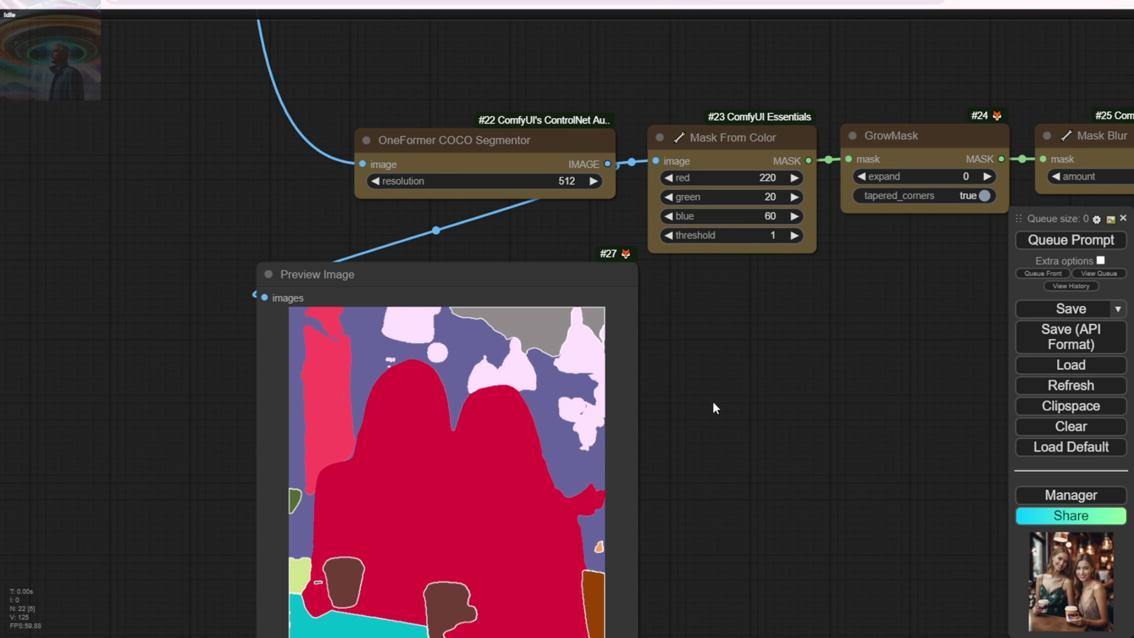
{"action": "left_click_drag", "start_coordinate": [683, 261], "coordinate": [433, 251]}
{"action": "scroll", "coordinate": [467, 291], "scroll_direction": "down", "scroll_amount": 5}
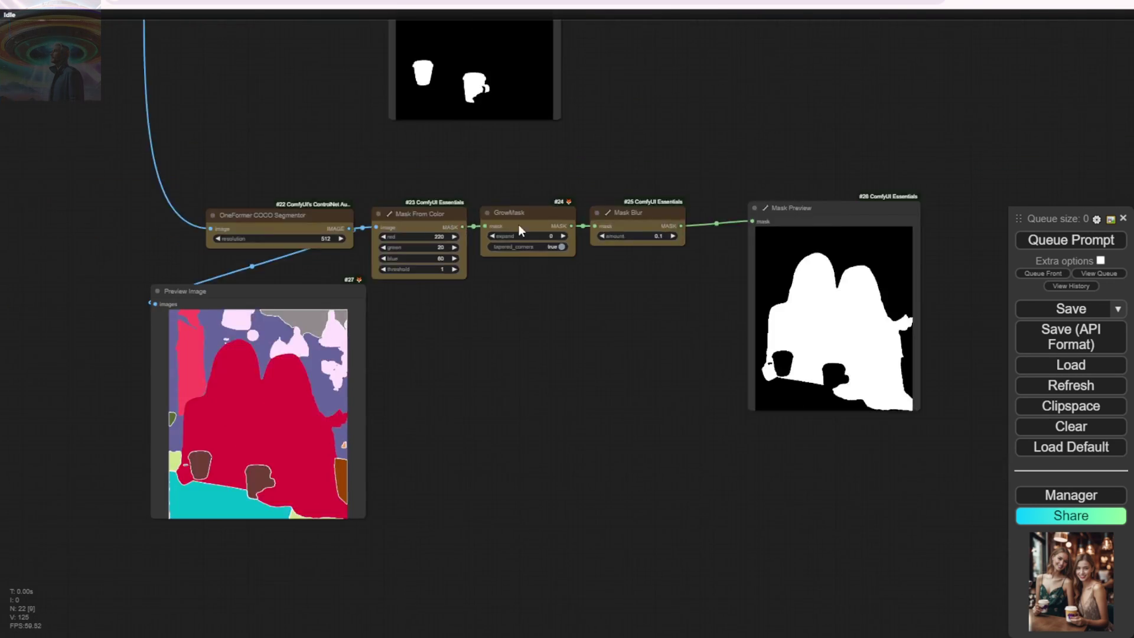
Stack the SAMModelLoader and GroundingDinoModelLoader nodes closely above the Segment Prompt node
{"action": "left_click", "coordinate": [443, 289]}
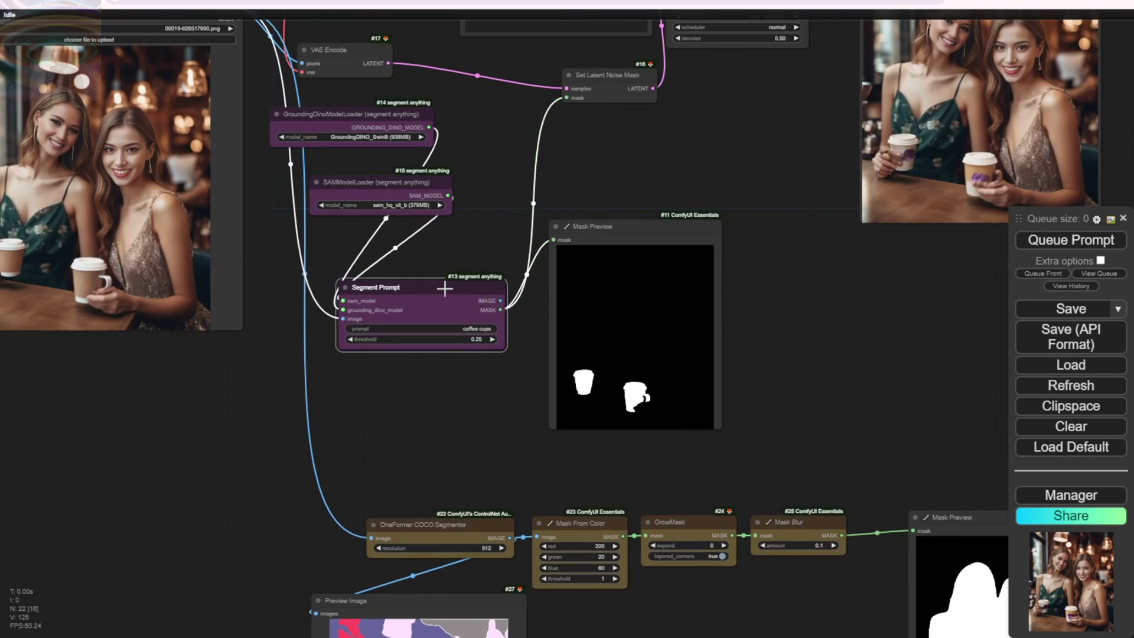
{"action": "left_click_drag", "start_coordinate": [400, 181], "coordinate": [417, 229]}
{"action": "left_click", "coordinate": [379, 111]}
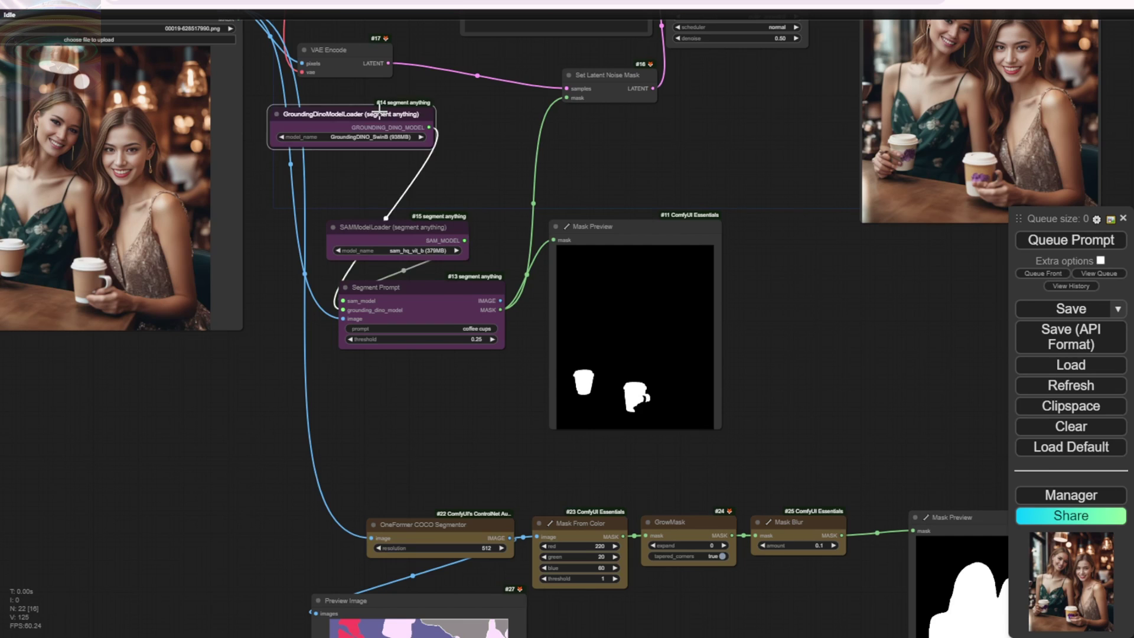
{"action": "left_click_drag", "start_coordinate": [379, 109], "coordinate": [430, 169]}
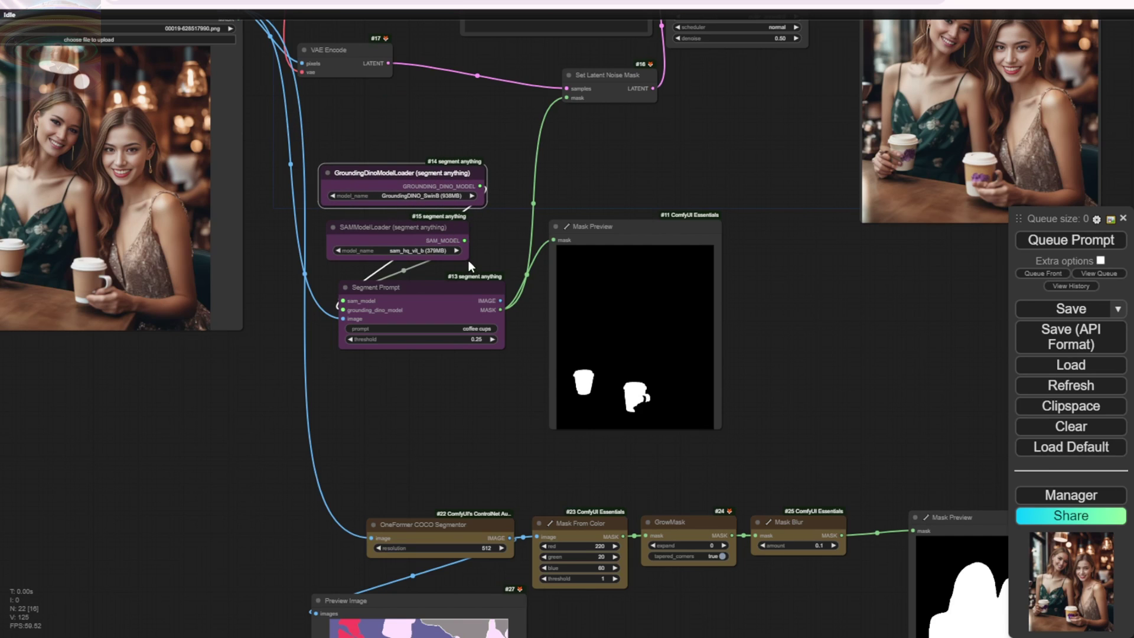
{"action": "left_click_drag", "start_coordinate": [468, 258], "coordinate": [500, 261]}
{"action": "scroll", "coordinate": [505, 243], "scroll_direction": "up", "scroll_amount": 3}
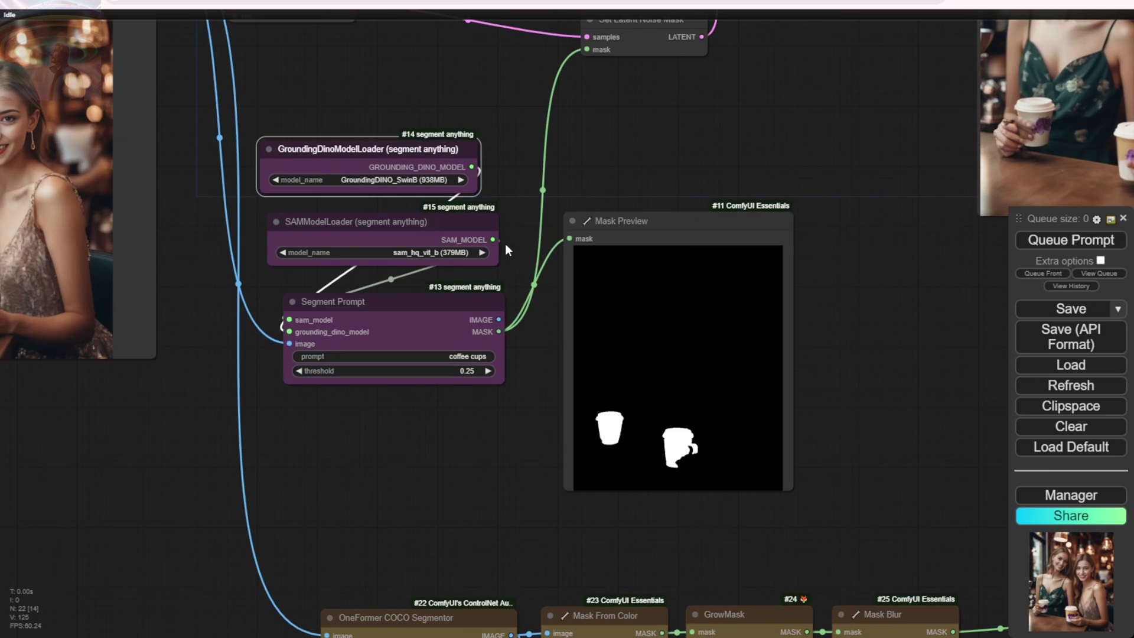
Replace the positive prompt with "2 women holding tea cup , with hot water", run the workflow and inspect the inpainted cups
{"action": "left_click_drag", "start_coordinate": [444, 412], "coordinate": [327, 352]}
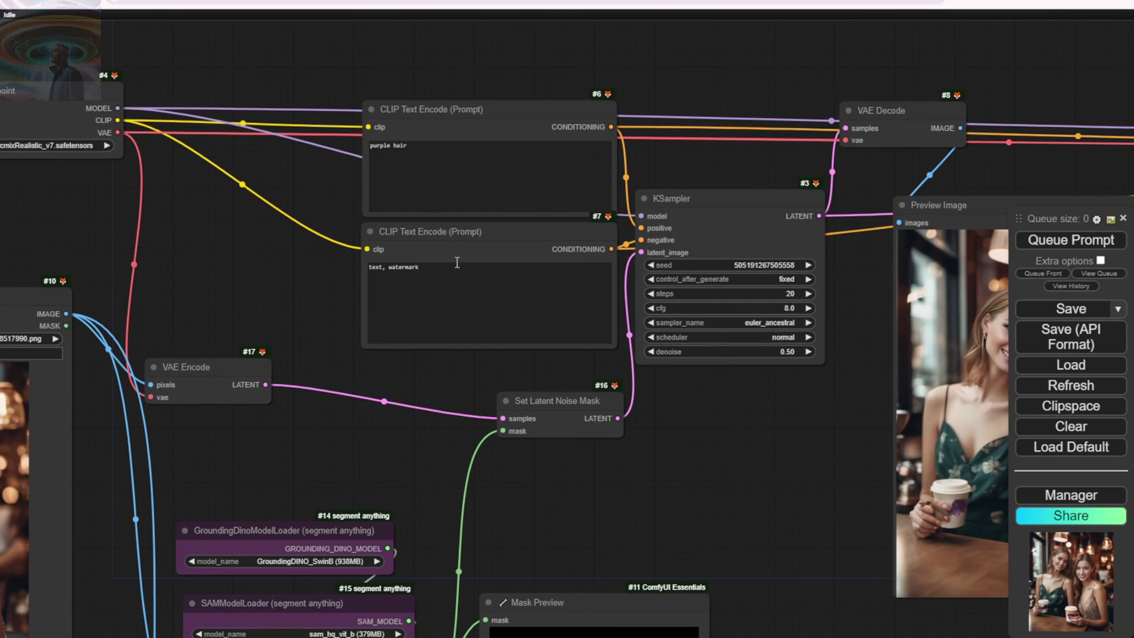
{"action": "left_click", "coordinate": [403, 158]}
{"action": "key", "text": "ctrl+a"}
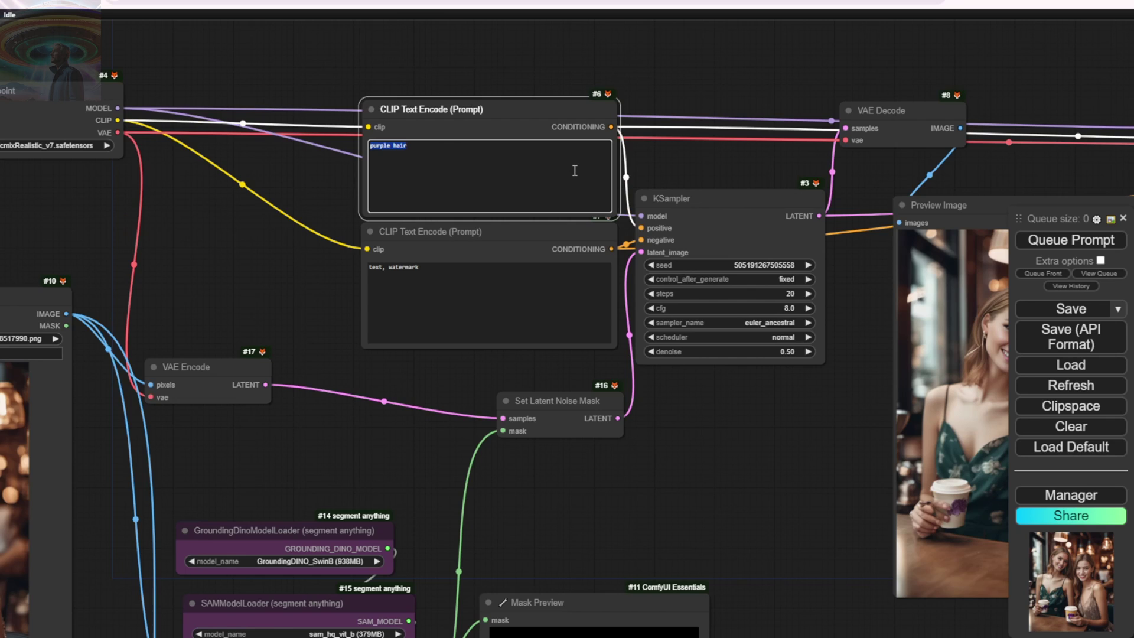
{"action": "type", "text": "2 women holding tea cup , with hot water"}
{"action": "left_click", "coordinate": [1071, 240]}
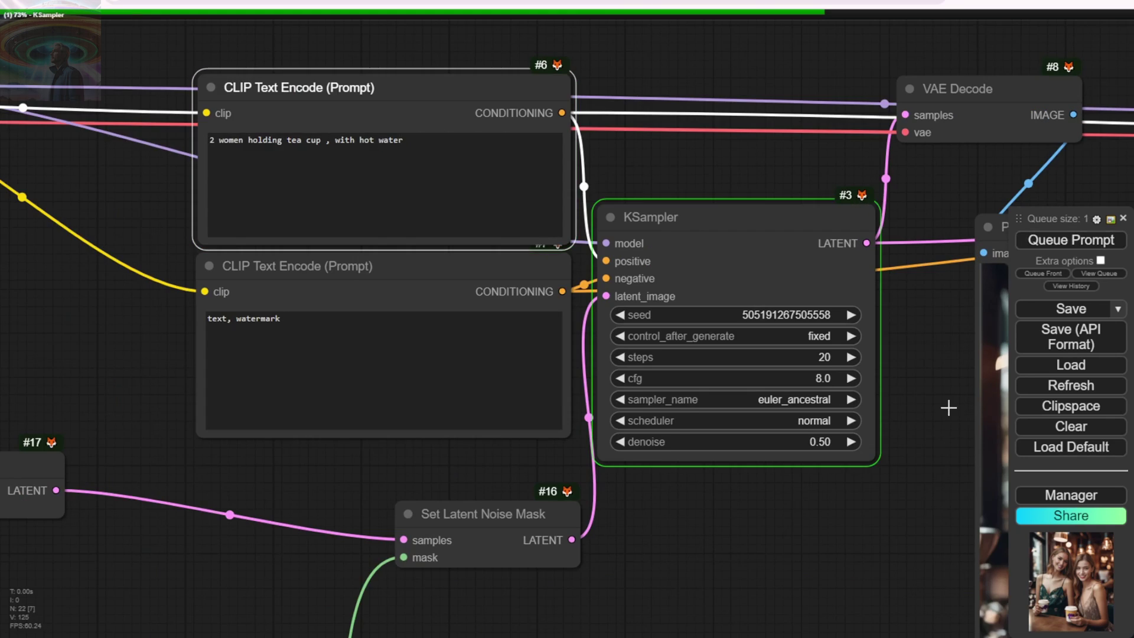
{"action": "scroll", "coordinate": [863, 544], "scroll_direction": "down", "scroll_amount": 7}
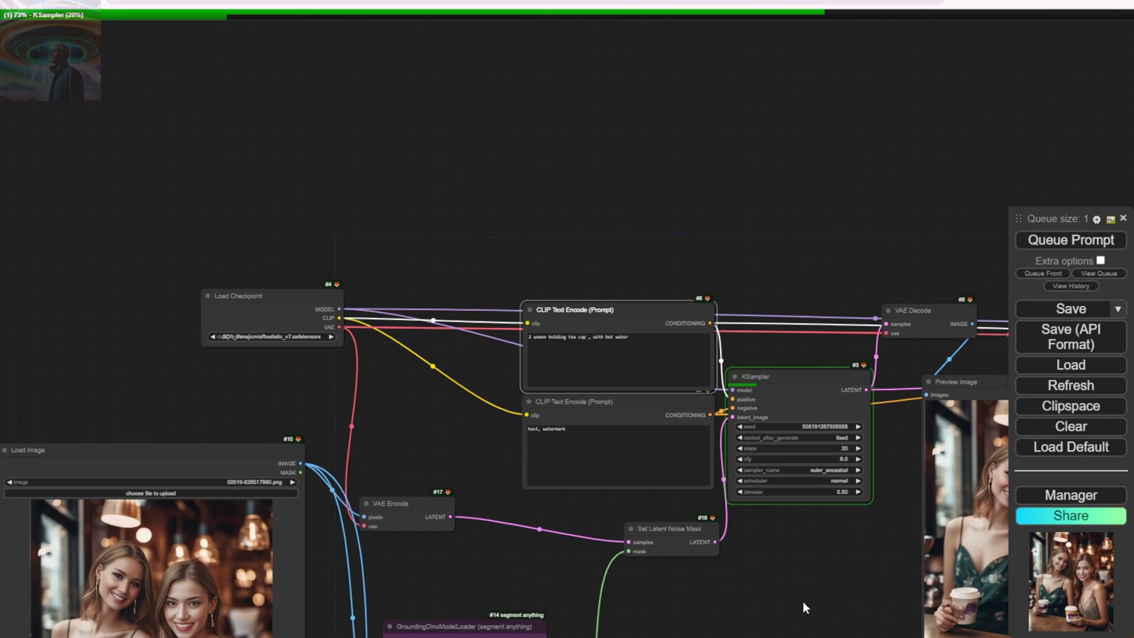
{"action": "left_click_drag", "start_coordinate": [802, 601], "coordinate": [568, 223]}
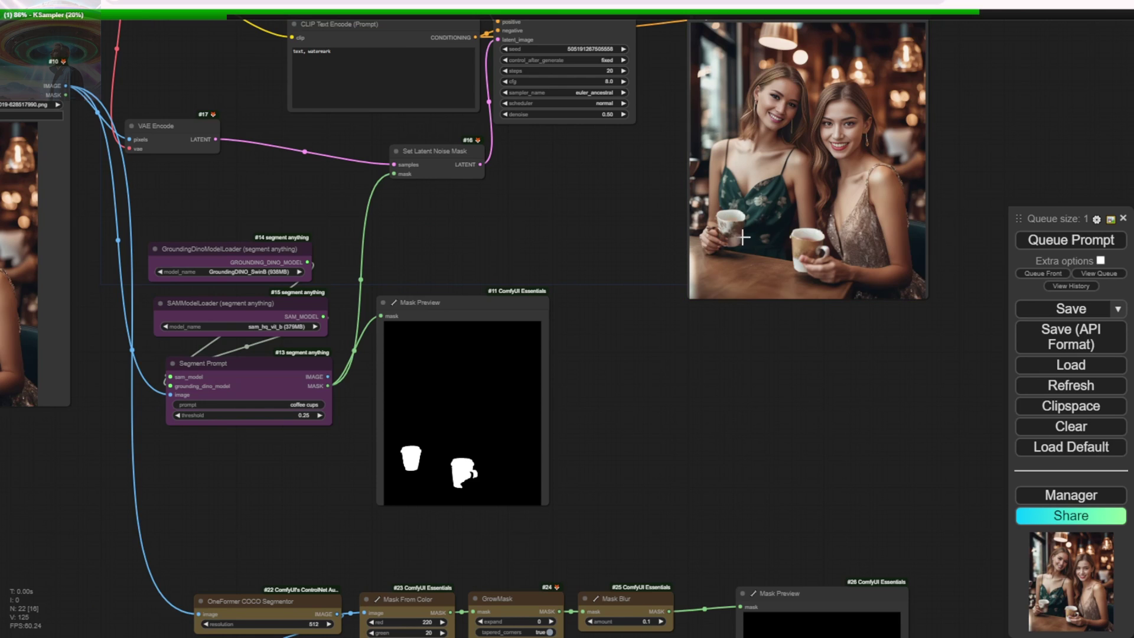
Compare the original cups with the inpainted tea cups and examine them up close in the first and second preview images
{"action": "left_click_drag", "start_coordinate": [537, 211], "coordinate": [764, 277]}
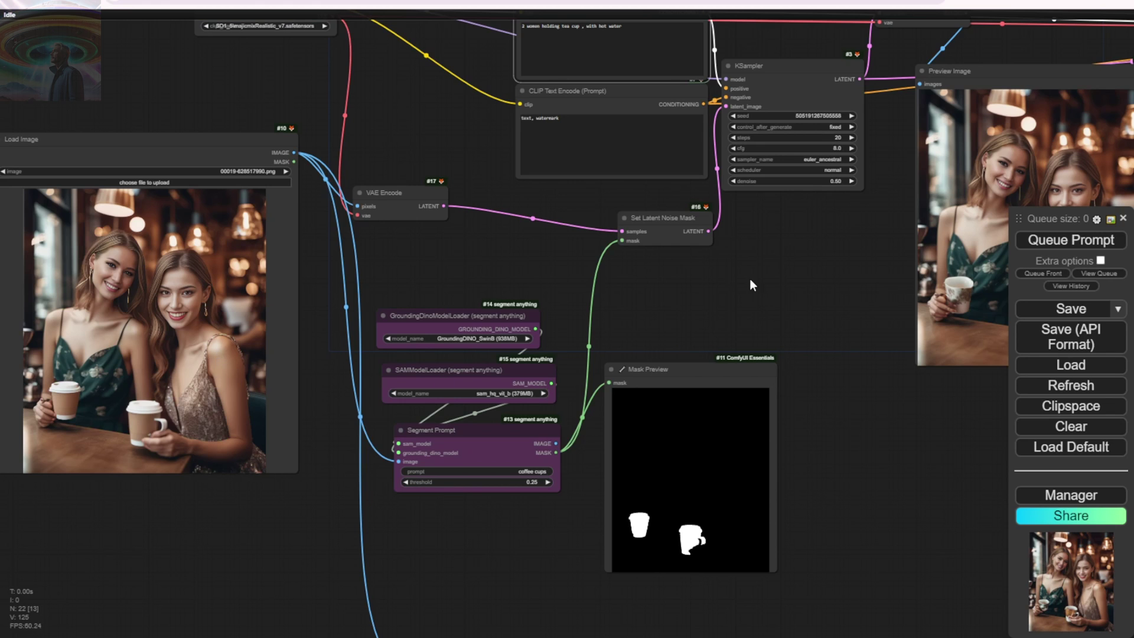
{"action": "left_click_drag", "start_coordinate": [749, 278], "coordinate": [329, 309]}
{"action": "scroll", "coordinate": [610, 319], "scroll_direction": "up", "scroll_amount": 7}
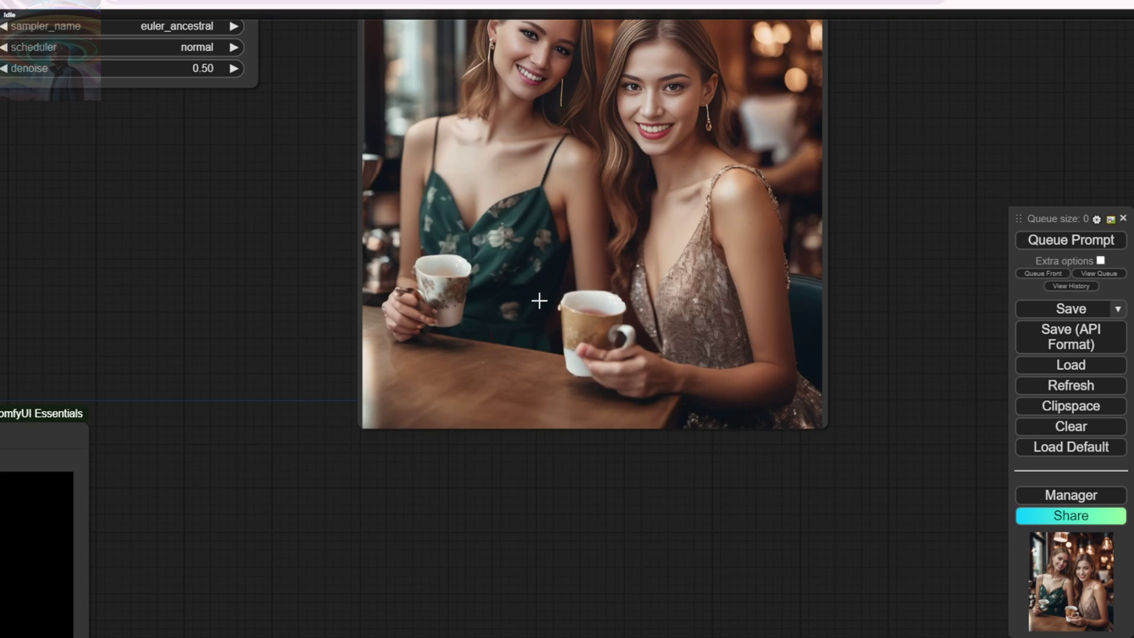
{"action": "scroll", "coordinate": [396, 302], "scroll_direction": "down", "scroll_amount": 3}
{"action": "scroll", "coordinate": [395, 301], "scroll_direction": "down", "scroll_amount": 5}
{"action": "scroll", "coordinate": [246, 339], "scroll_direction": "up", "scroll_amount": 9}
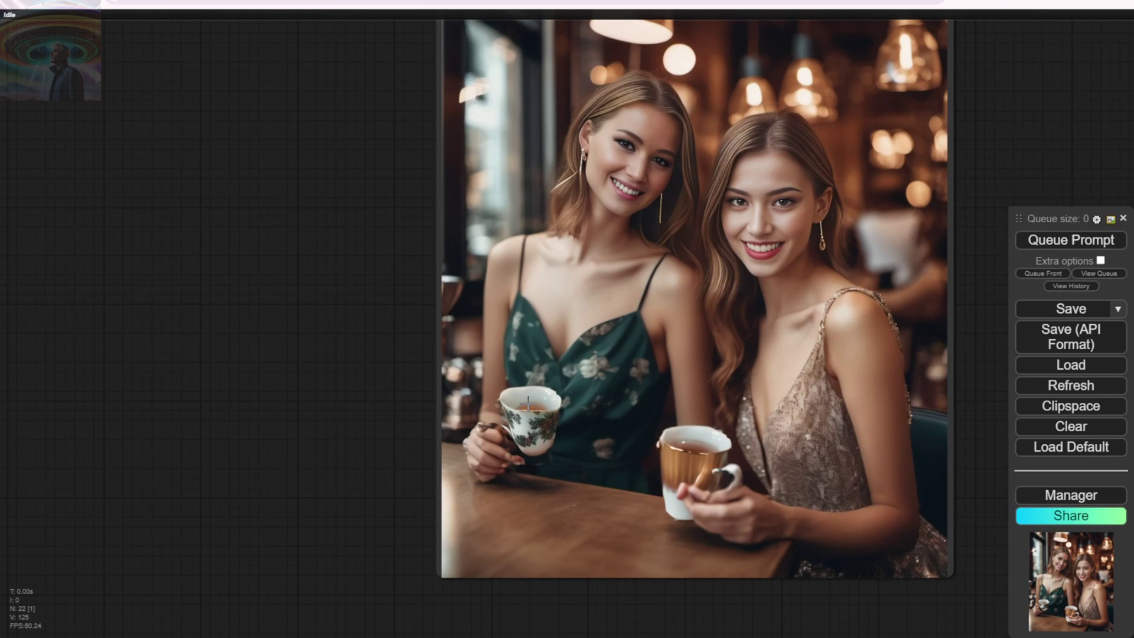
{"action": "scroll", "coordinate": [527, 403], "scroll_direction": "up", "scroll_amount": 10}
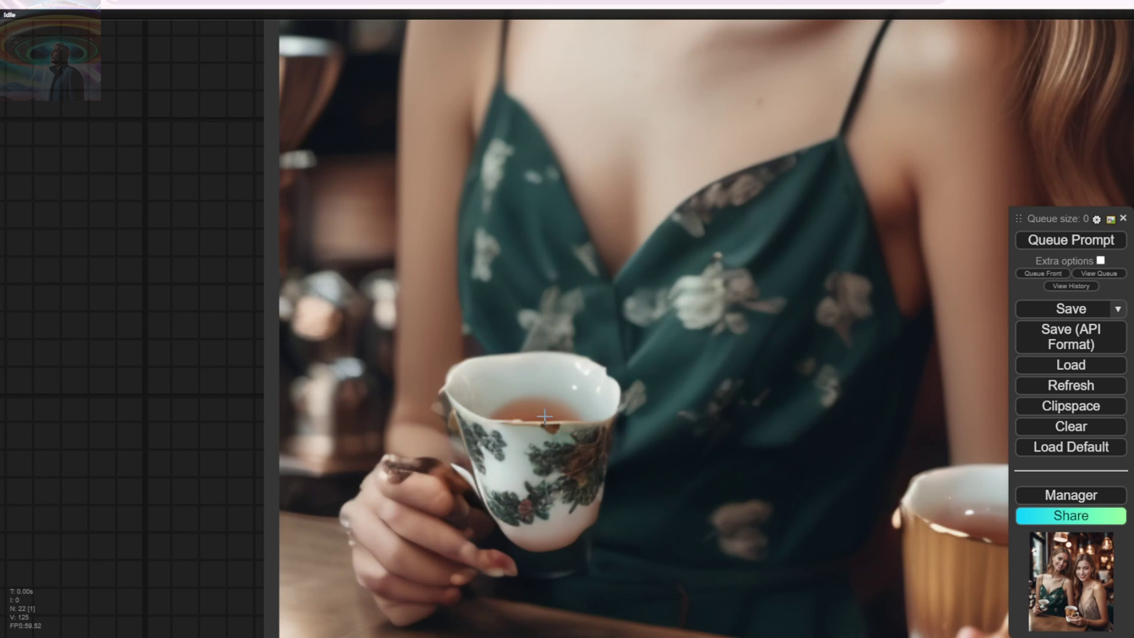
{"action": "scroll", "coordinate": [648, 450], "scroll_direction": "down", "scroll_amount": 1}
{"action": "left_click_drag", "start_coordinate": [669, 446], "coordinate": [465, 455]}
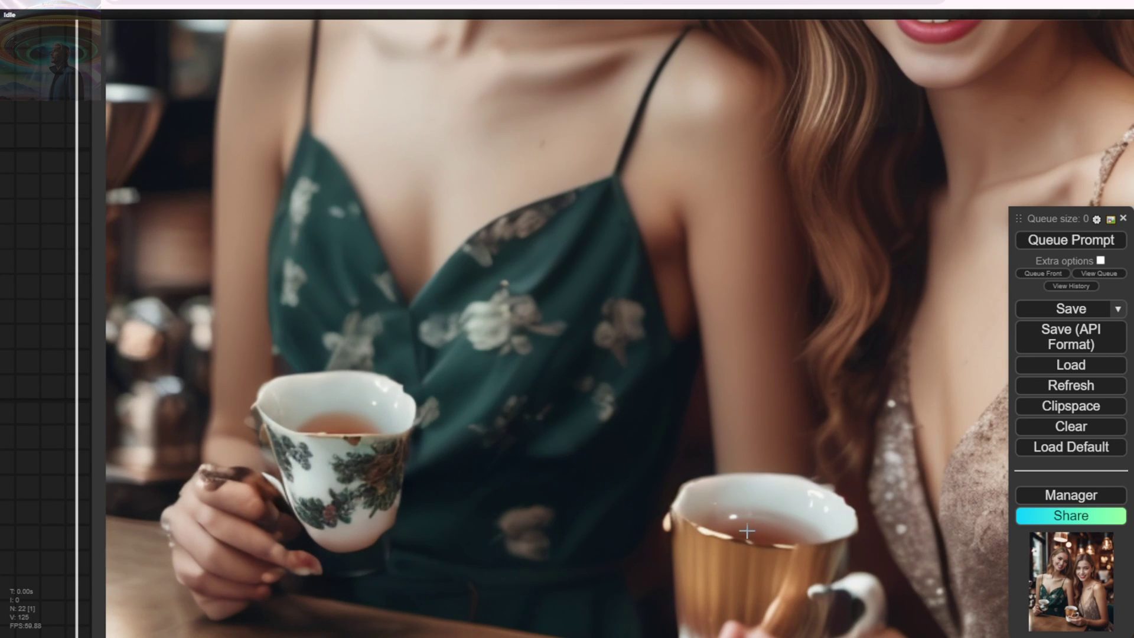
{"action": "scroll", "coordinate": [508, 476], "scroll_direction": "down", "scroll_amount": 12}
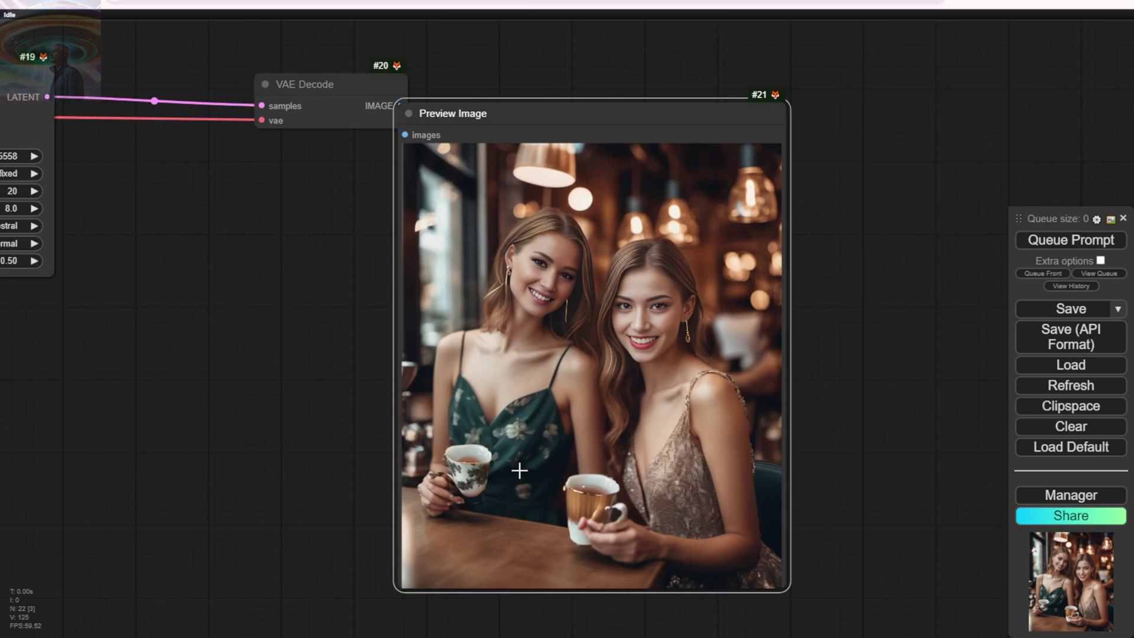
{"action": "scroll", "coordinate": [520, 470], "scroll_direction": "down", "scroll_amount": 4}
Change the positive prompt to "2 women holding green tea cup" and run the workflow
{"action": "left_click_drag", "start_coordinate": [211, 401], "coordinate": [814, 405]}
{"action": "scroll", "coordinate": [471, 382], "scroll_direction": "down", "scroll_amount": 3}
{"action": "left_click_drag", "start_coordinate": [471, 382], "coordinate": [810, 382]}
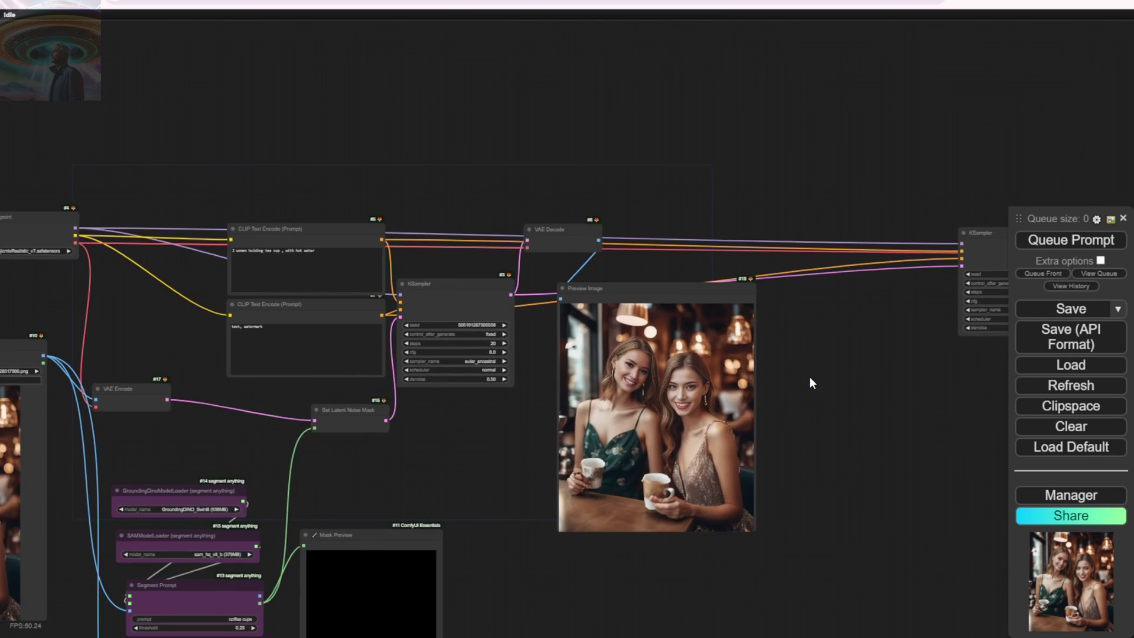
{"action": "scroll", "coordinate": [219, 246], "scroll_direction": "up", "scroll_amount": 6}
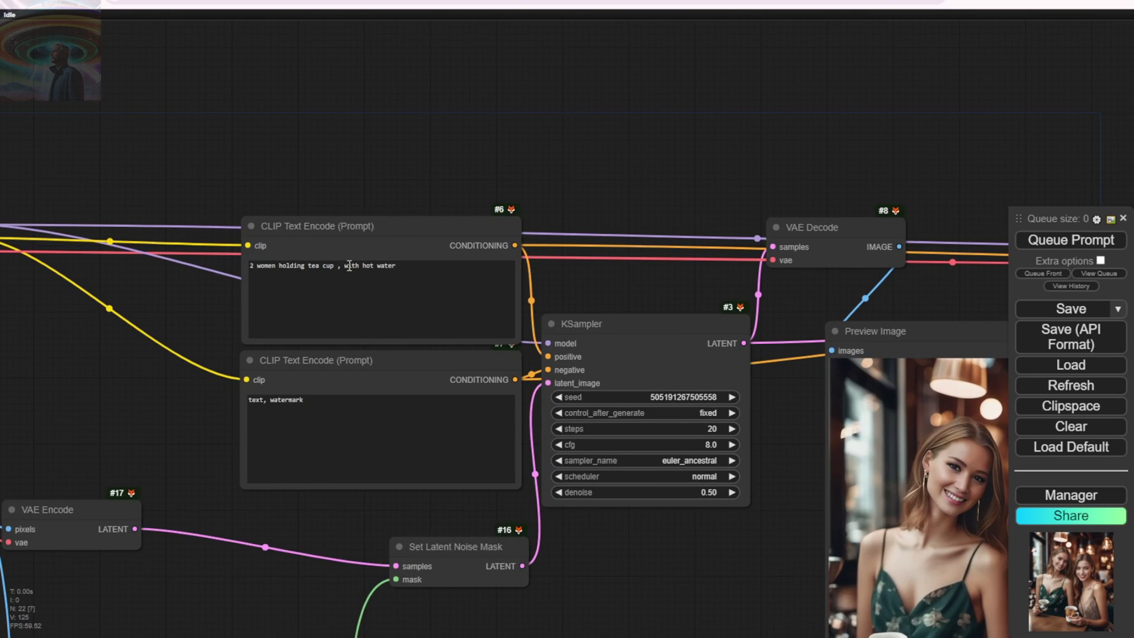
{"action": "left_click_drag", "start_coordinate": [344, 266], "coordinate": [427, 264]}
{"action": "key", "text": "BackSpace"}
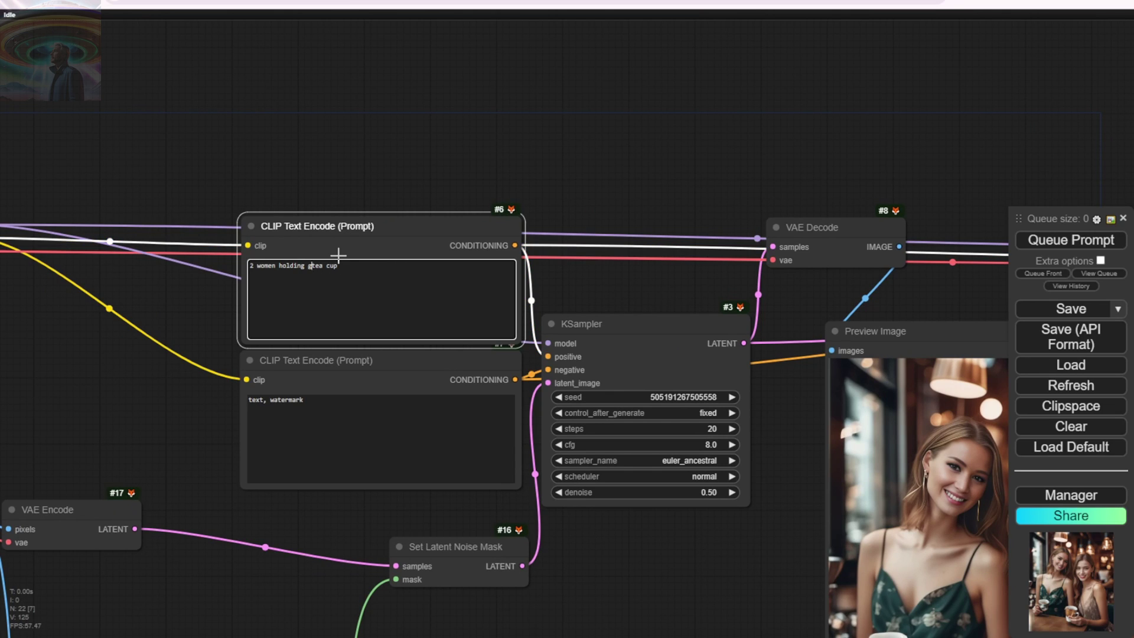
{"action": "type", "text": "reen"}
{"action": "left_click_drag", "start_coordinate": [635, 169], "coordinate": [356, 44]}
{"action": "key", "text": "ctrl+Return"}
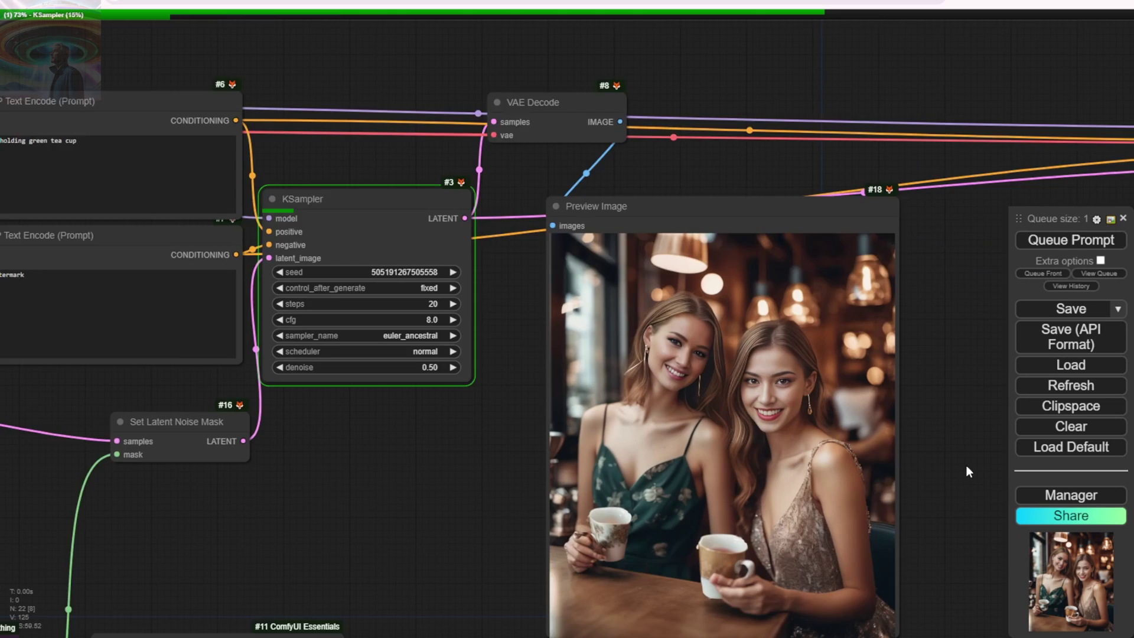
Examine the regenerated cups and their contents up close in both preview images
{"action": "scroll", "coordinate": [792, 249], "scroll_direction": "down", "scroll_amount": 2}
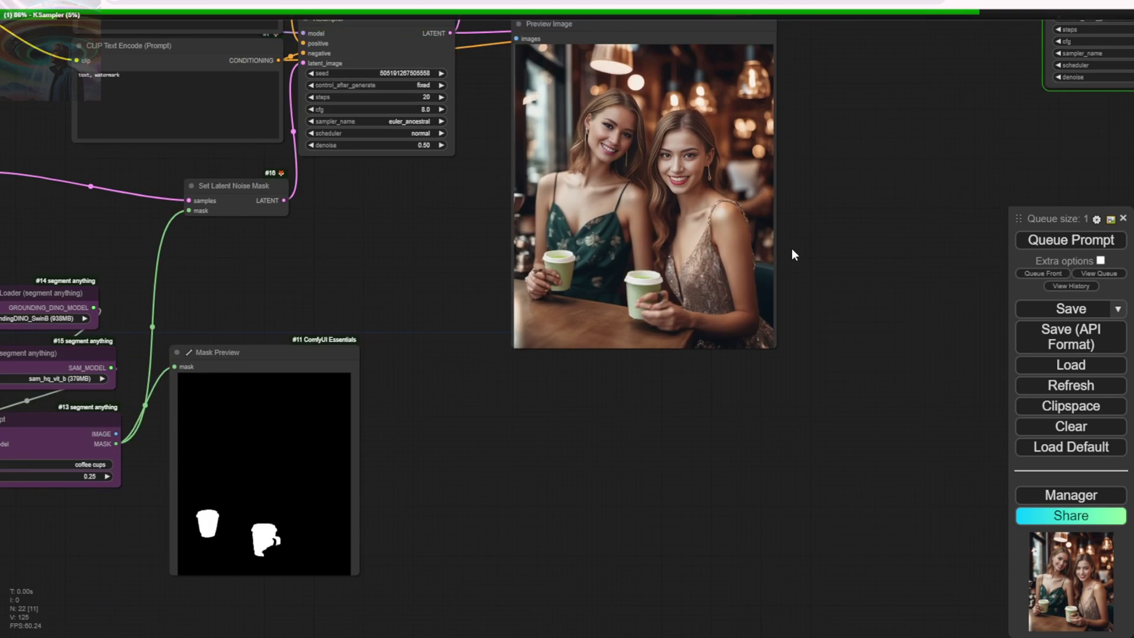
{"action": "scroll", "coordinate": [584, 243], "scroll_direction": "up", "scroll_amount": 11}
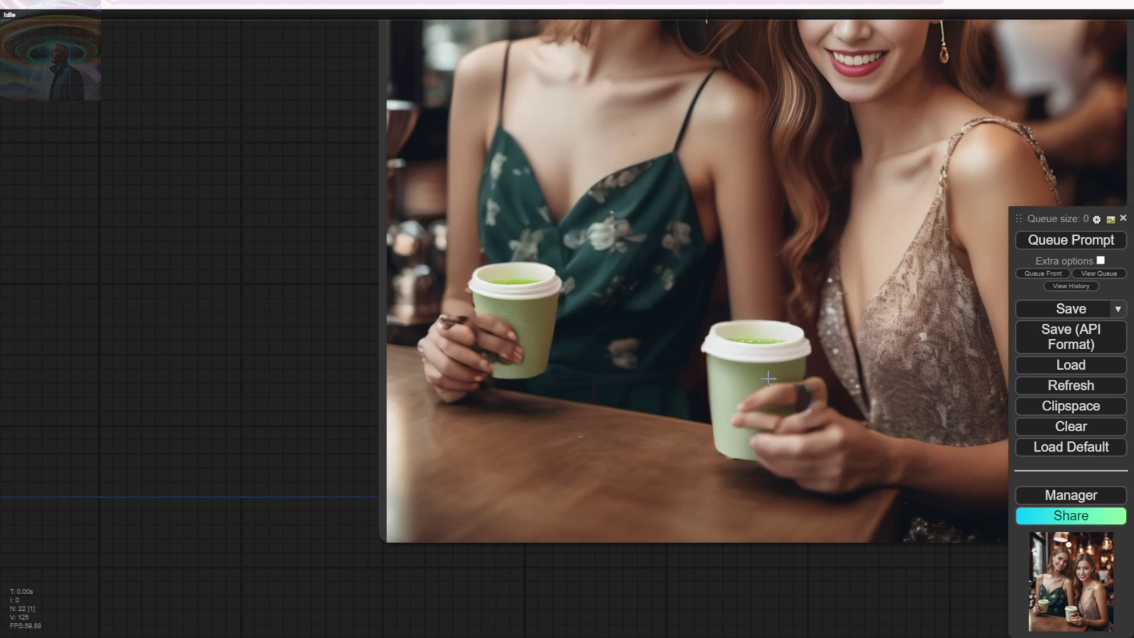
{"action": "scroll", "coordinate": [765, 404], "scroll_direction": "down", "scroll_amount": 3}
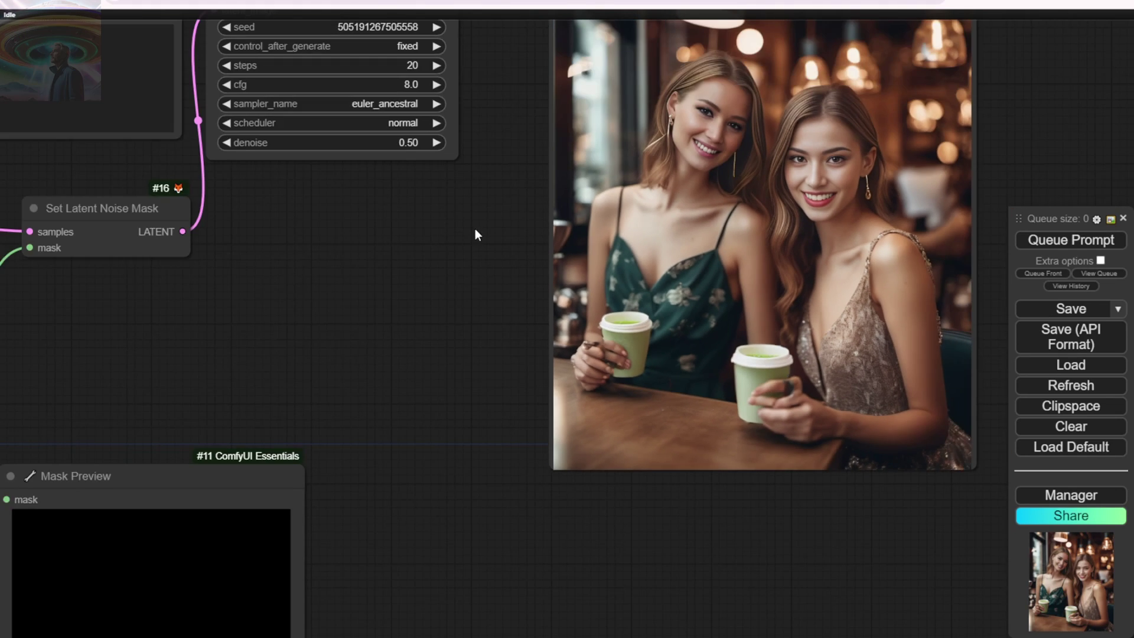
{"action": "scroll", "coordinate": [478, 355], "scroll_direction": "down", "scroll_amount": 5}
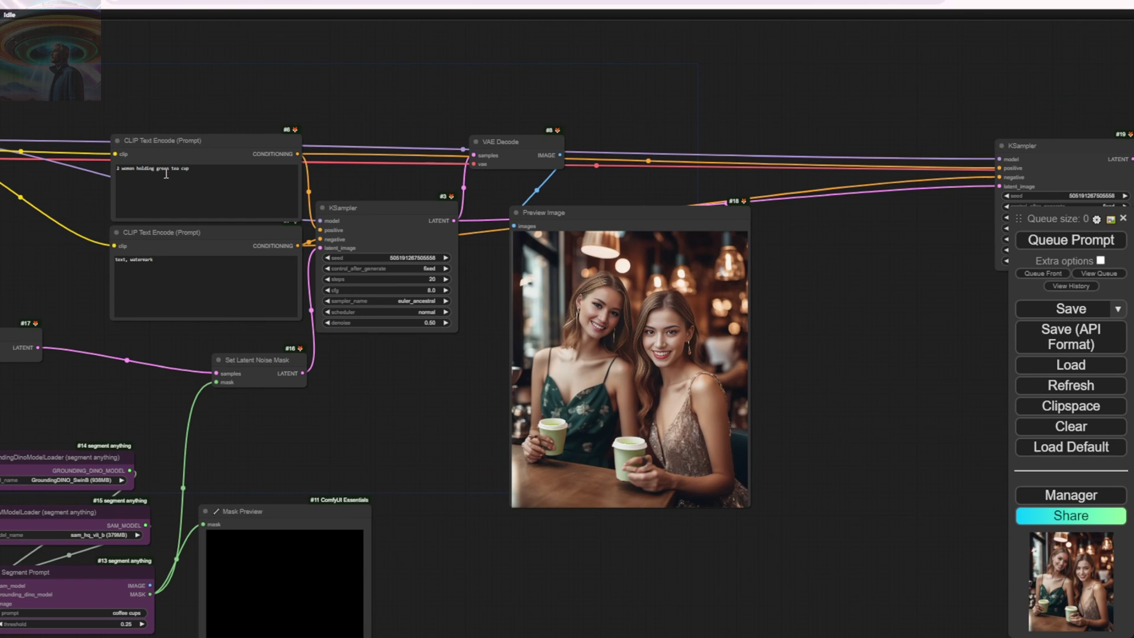
{"action": "left_click_drag", "start_coordinate": [853, 343], "coordinate": [185, 320]}
{"action": "left_click_drag", "start_coordinate": [641, 358], "coordinate": [254, 338]}
{"action": "scroll", "coordinate": [431, 368], "scroll_direction": "up", "scroll_amount": 5}
{"action": "scroll", "coordinate": [430, 367], "scroll_direction": "up", "scroll_amount": 4}
{"action": "scroll", "coordinate": [324, 301], "scroll_direction": "up", "scroll_amount": 5}
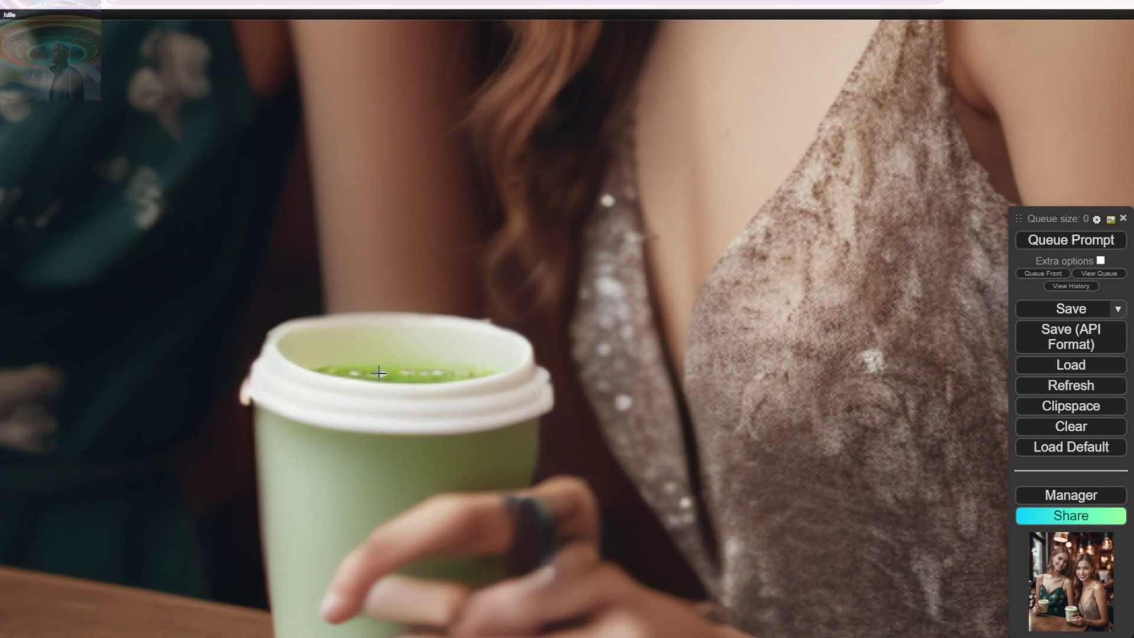
{"action": "scroll", "coordinate": [644, 389], "scroll_direction": "down", "scroll_amount": 3}
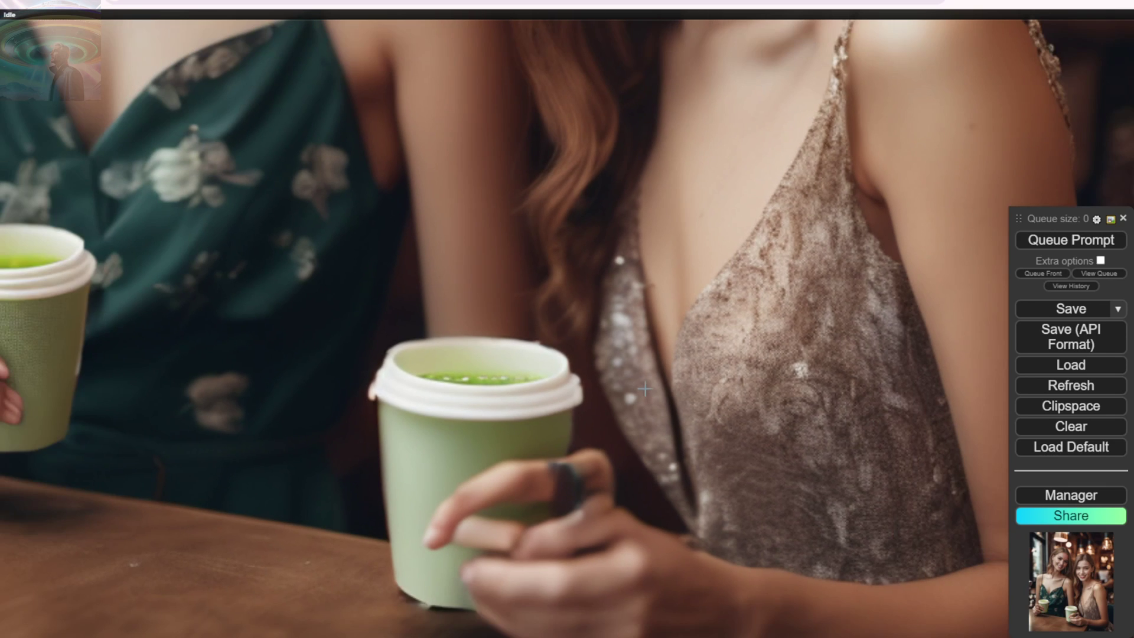
{"action": "scroll", "coordinate": [572, 421], "scroll_direction": "down", "scroll_amount": 5}
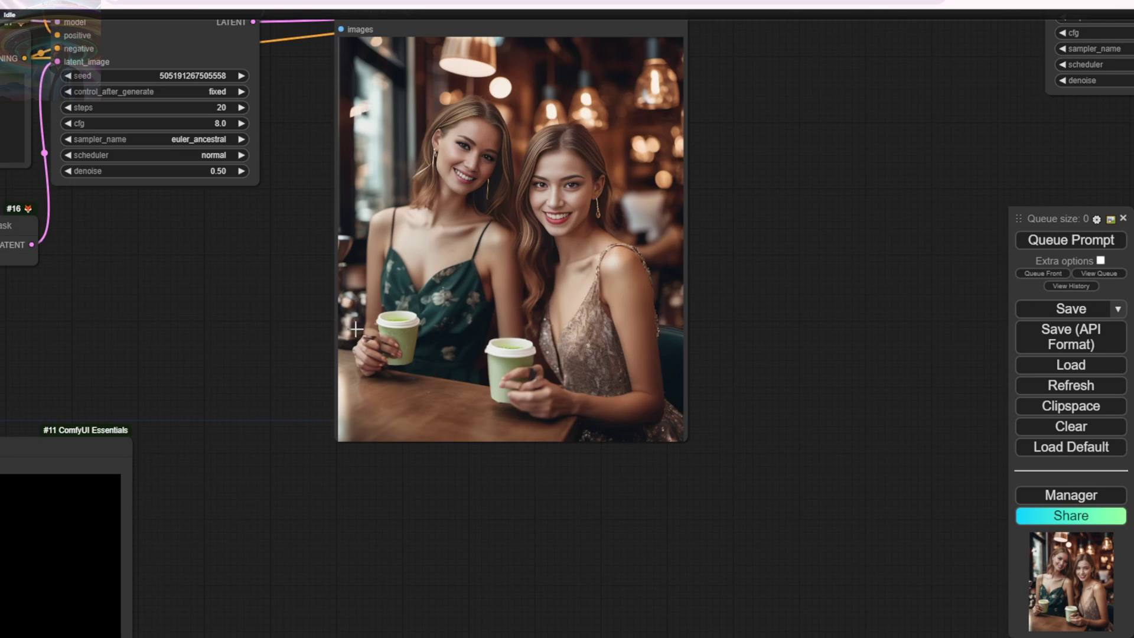
{"action": "scroll", "coordinate": [481, 449], "scroll_direction": "down", "scroll_amount": 3}
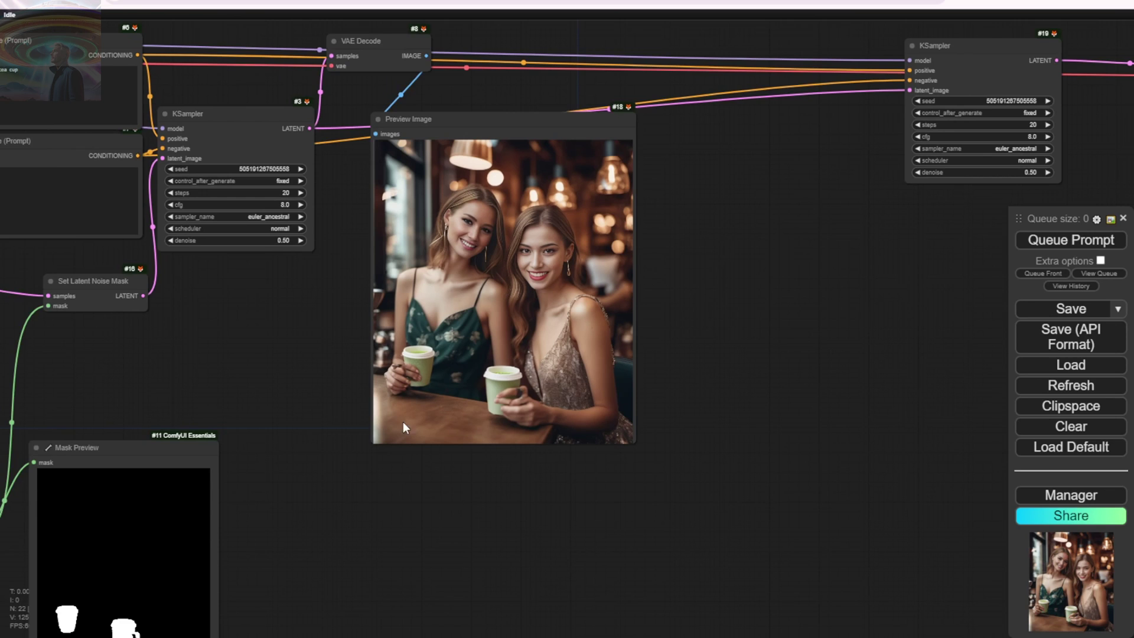
{"action": "scroll", "coordinate": [531, 416], "scroll_direction": "down", "scroll_amount": 3}
Move the final Preview Image node below the second VAE Decode node
{"action": "left_click_drag", "start_coordinate": [417, 511], "coordinate": [812, 289]}
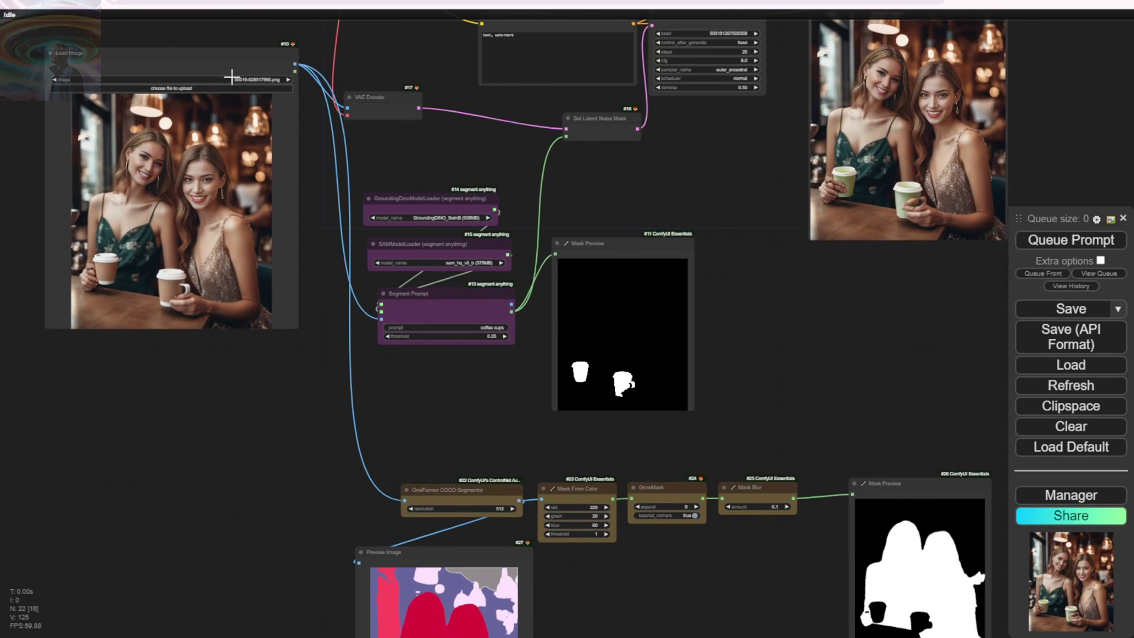
{"action": "left_click_drag", "start_coordinate": [847, 332], "coordinate": [585, 194]}
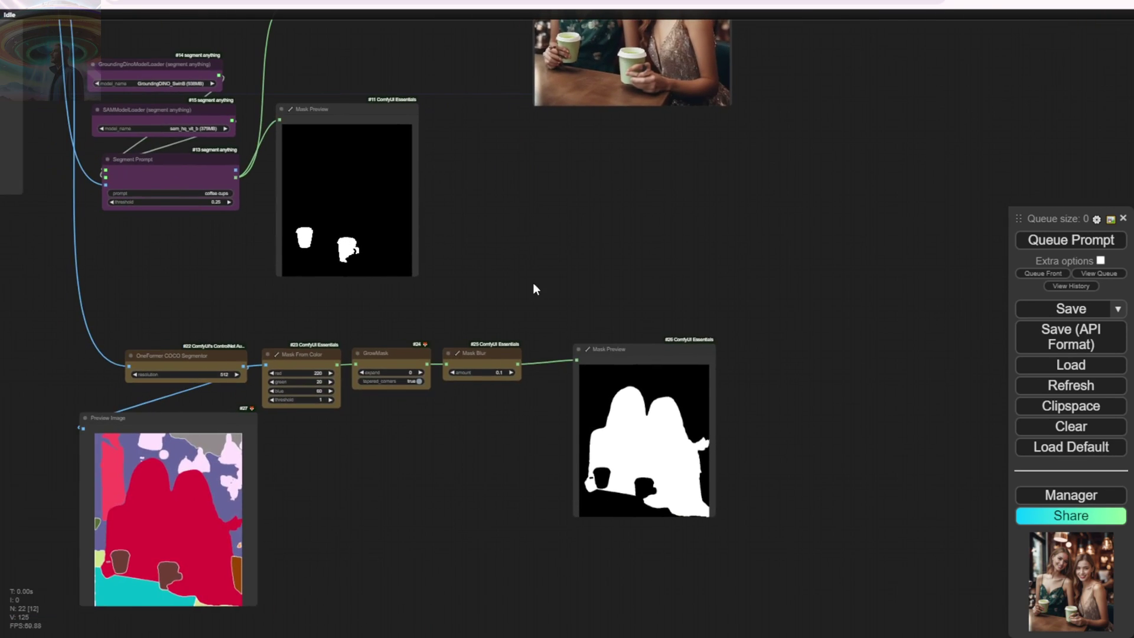
{"action": "scroll", "coordinate": [532, 282], "scroll_direction": "down", "scroll_amount": 3}
{"action": "left_click_drag", "start_coordinate": [566, 241], "coordinate": [600, 388]}
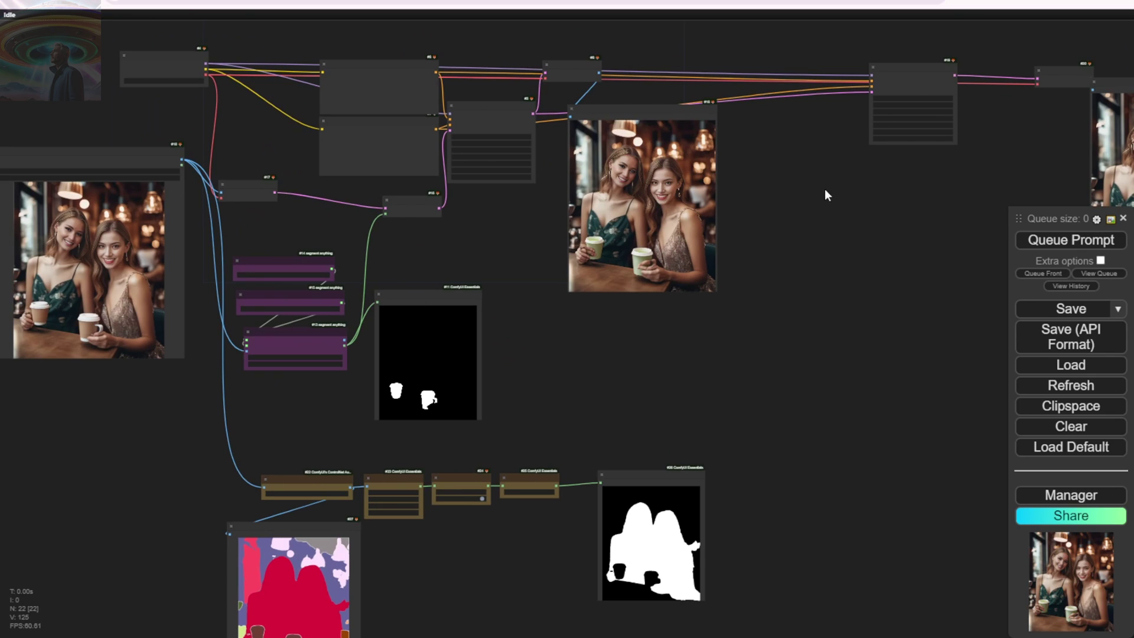
{"action": "left_click_drag", "start_coordinate": [825, 195], "coordinate": [268, 329]}
{"action": "left_click_drag", "start_coordinate": [619, 218], "coordinate": [554, 274]}
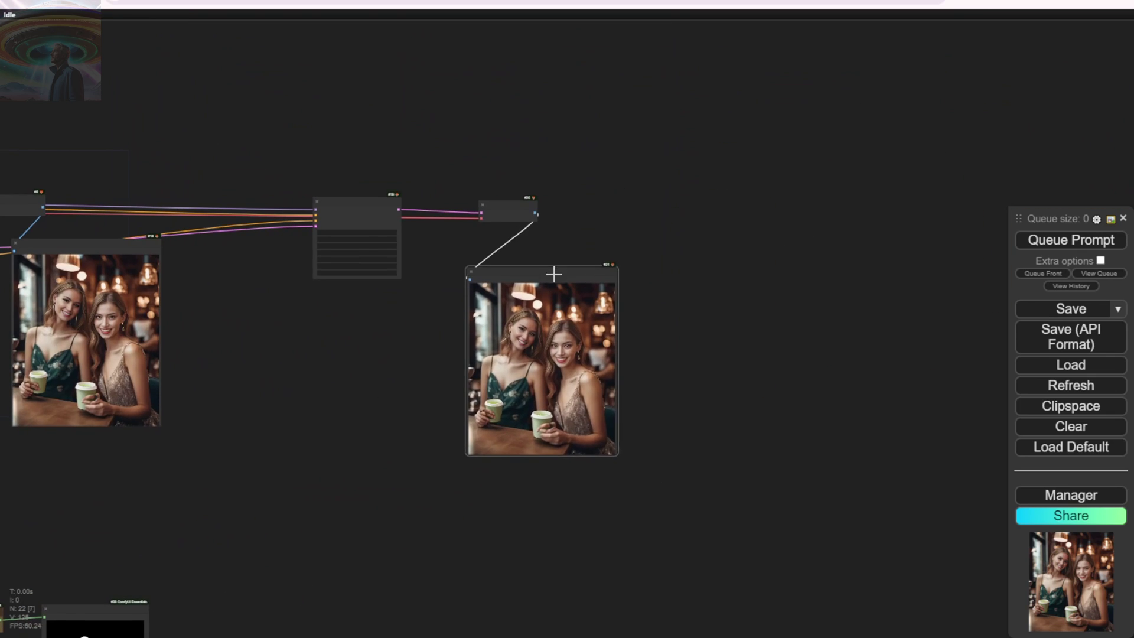
{"action": "left_click_drag", "start_coordinate": [718, 282], "coordinate": [579, 278]}
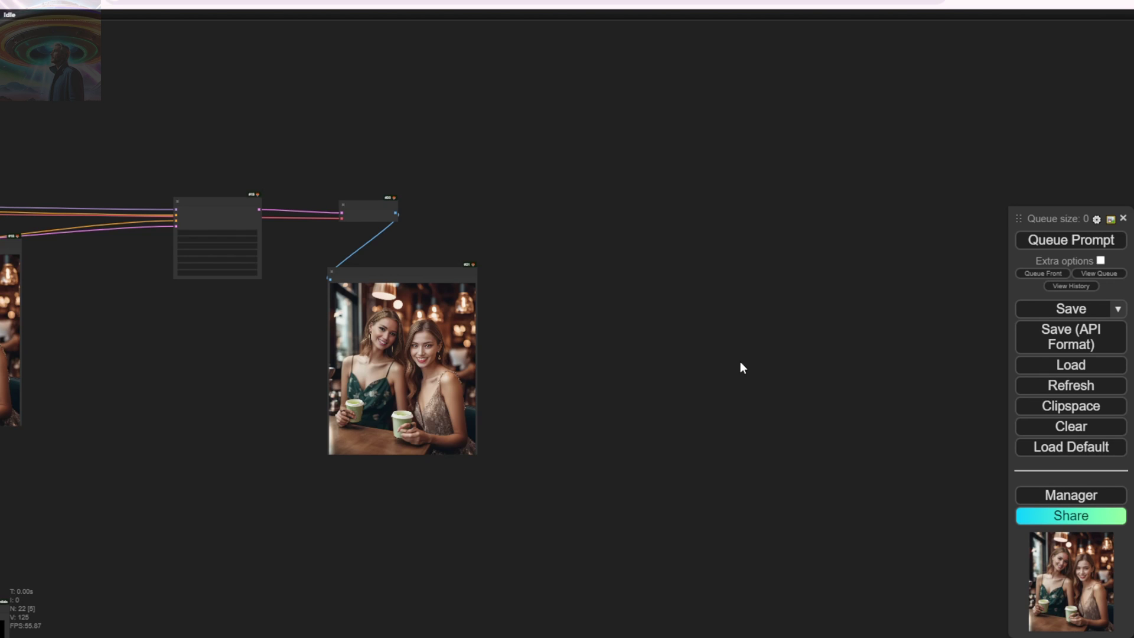
Shift the Mask Preview node fed by Segment Prompt slightly farther away from it
{"action": "left_click_drag", "start_coordinate": [732, 348], "coordinate": [928, 246]}
{"action": "left_click_drag", "start_coordinate": [337, 331], "coordinate": [812, 360]}
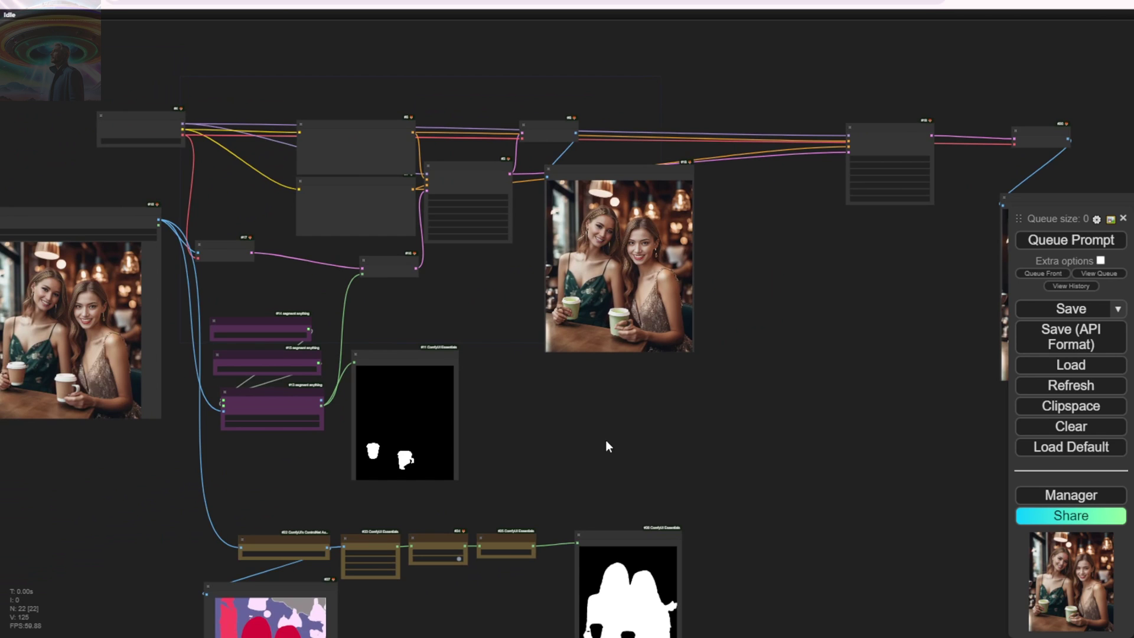
{"action": "left_click_drag", "start_coordinate": [395, 358], "coordinate": [423, 351]}
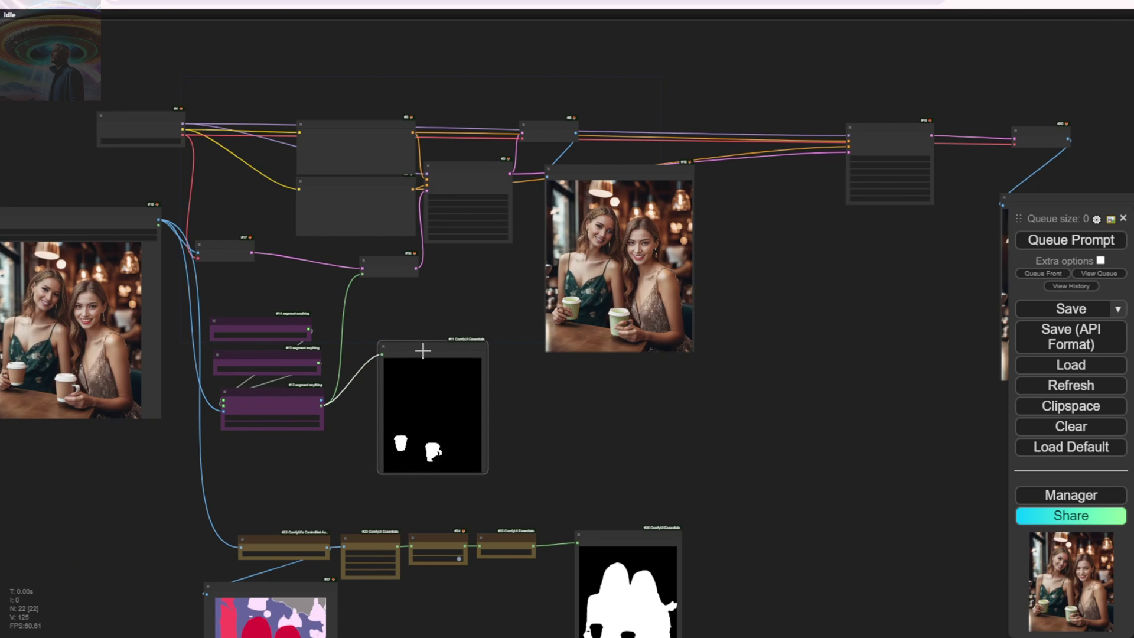
Widen the Segment Prompt node and set its prompt to "right side woman dress"
{"action": "scroll", "coordinate": [305, 440], "scroll_direction": "up", "scroll_amount": 3}
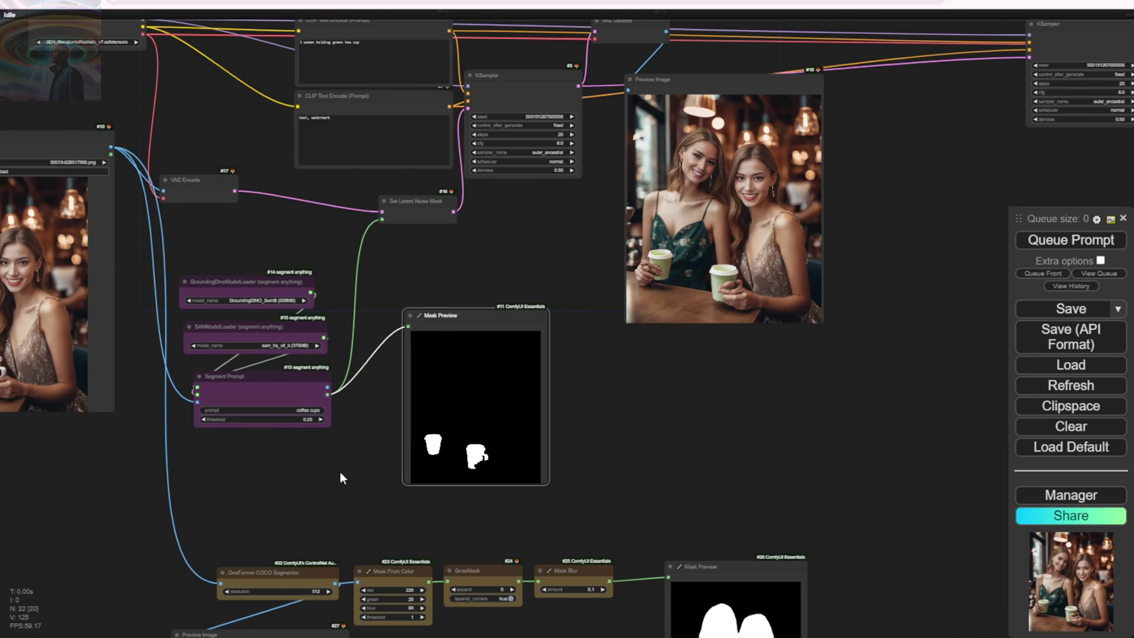
{"action": "left_click_drag", "start_coordinate": [340, 476], "coordinate": [531, 476]}
{"action": "scroll", "coordinate": [526, 396], "scroll_direction": "up", "scroll_amount": 3}
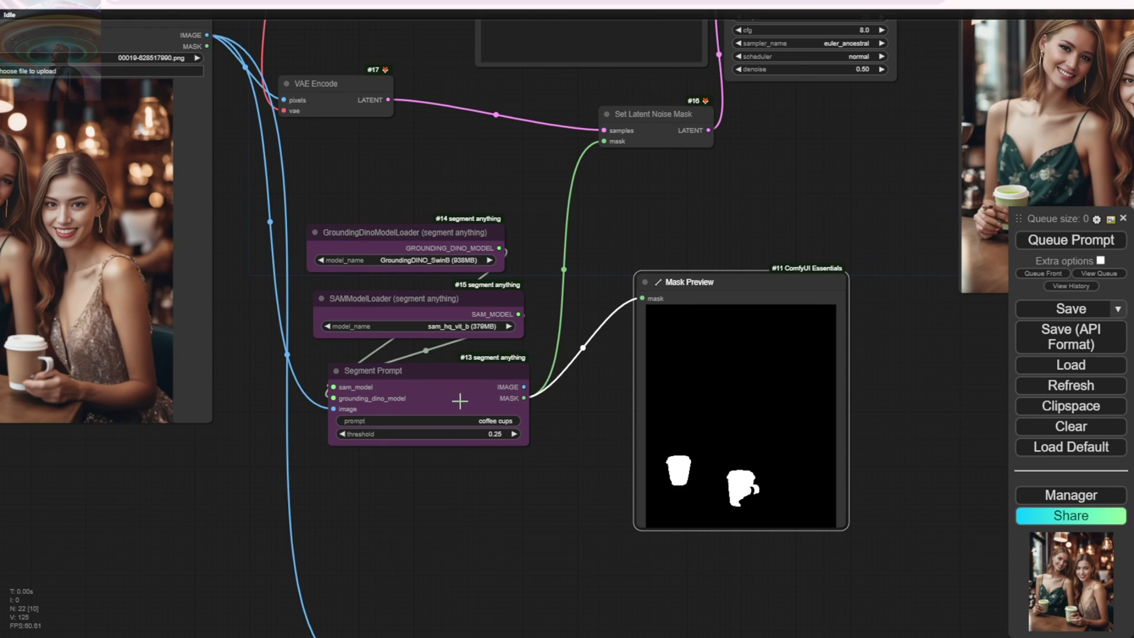
{"action": "left_click_drag", "start_coordinate": [524, 443], "coordinate": [561, 444]}
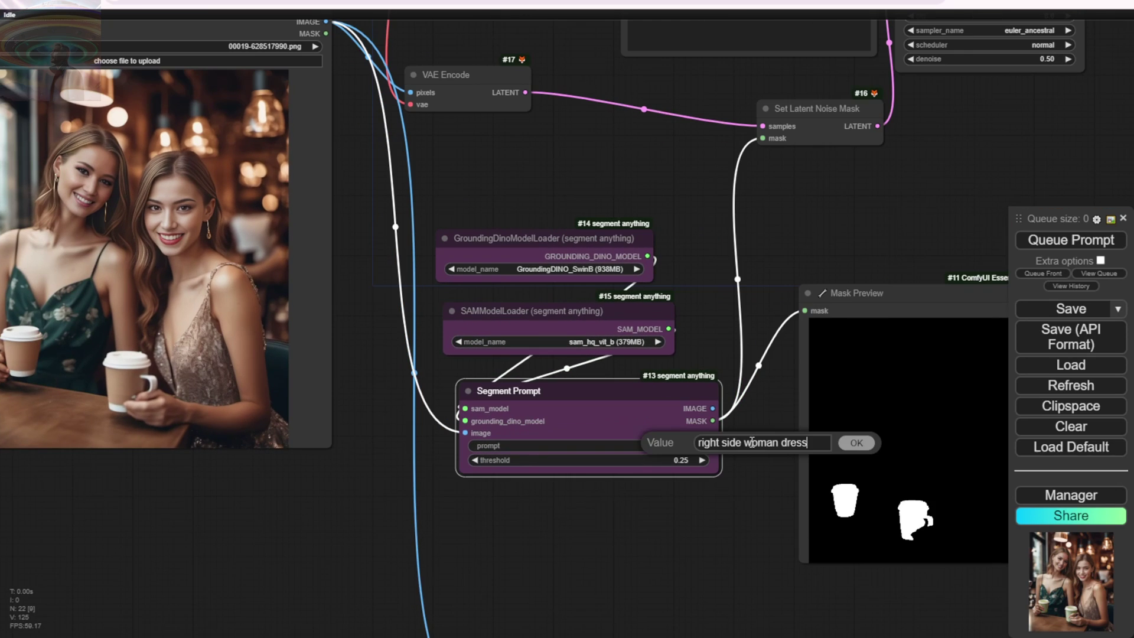
{"action": "key", "text": "Return"}
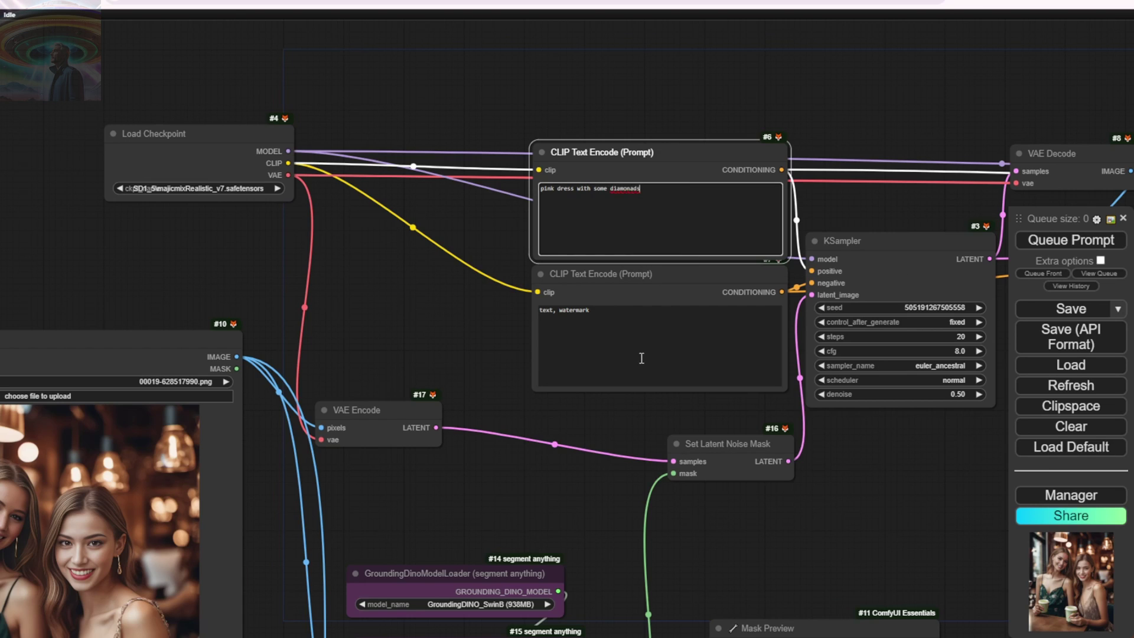
Replace the positive prompt with "pink dress with some diamond", run the workflow and inspect the mask and inpainted woman
{"action": "key", "text": "BackSpace"}
{"action": "left_click", "coordinate": [627, 213]}
{"action": "left_click_drag", "start_coordinate": [855, 550], "coordinate": [848, 182]}
{"action": "left_click", "coordinate": [1075, 241]}
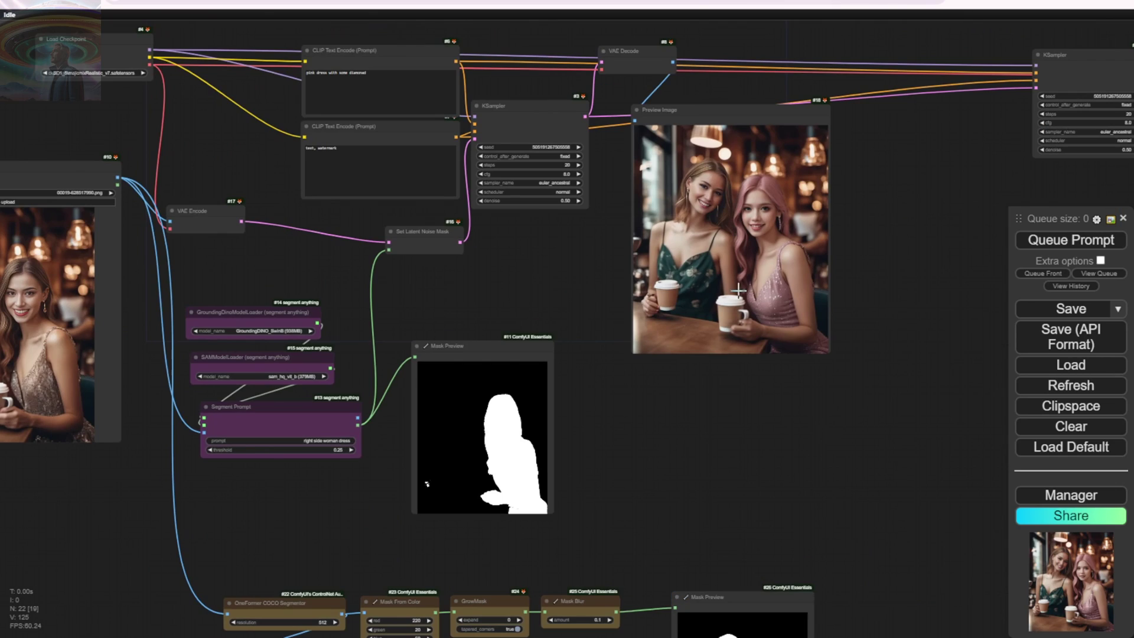
{"action": "scroll", "coordinate": [742, 281], "scroll_direction": "up", "scroll_amount": 3}
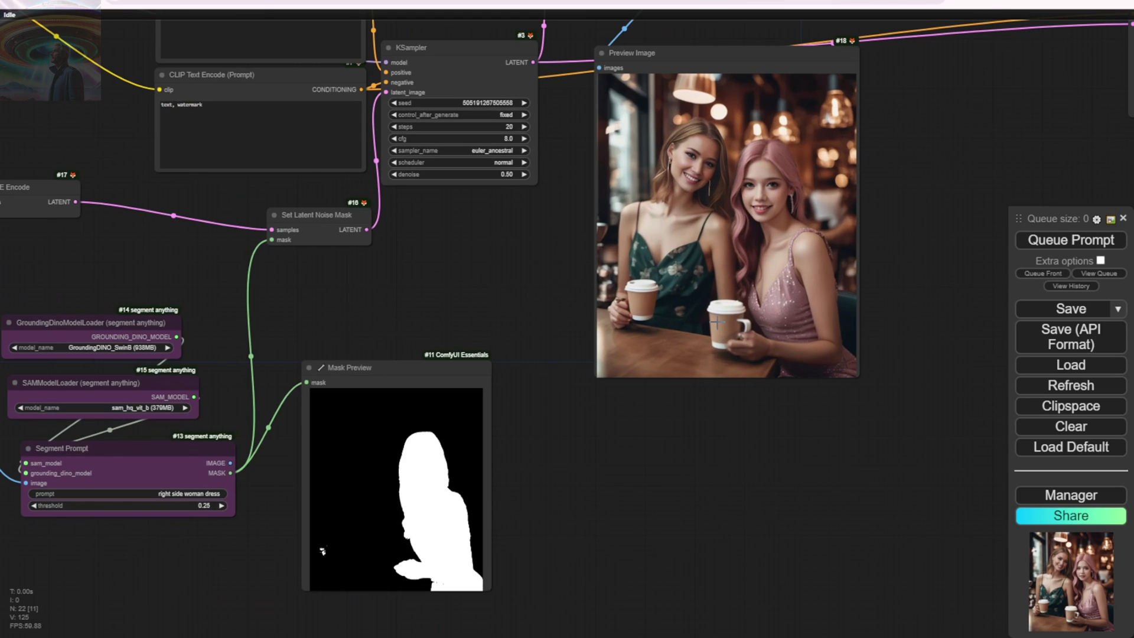
{"action": "scroll", "coordinate": [716, 322], "scroll_direction": "up", "scroll_amount": 3}
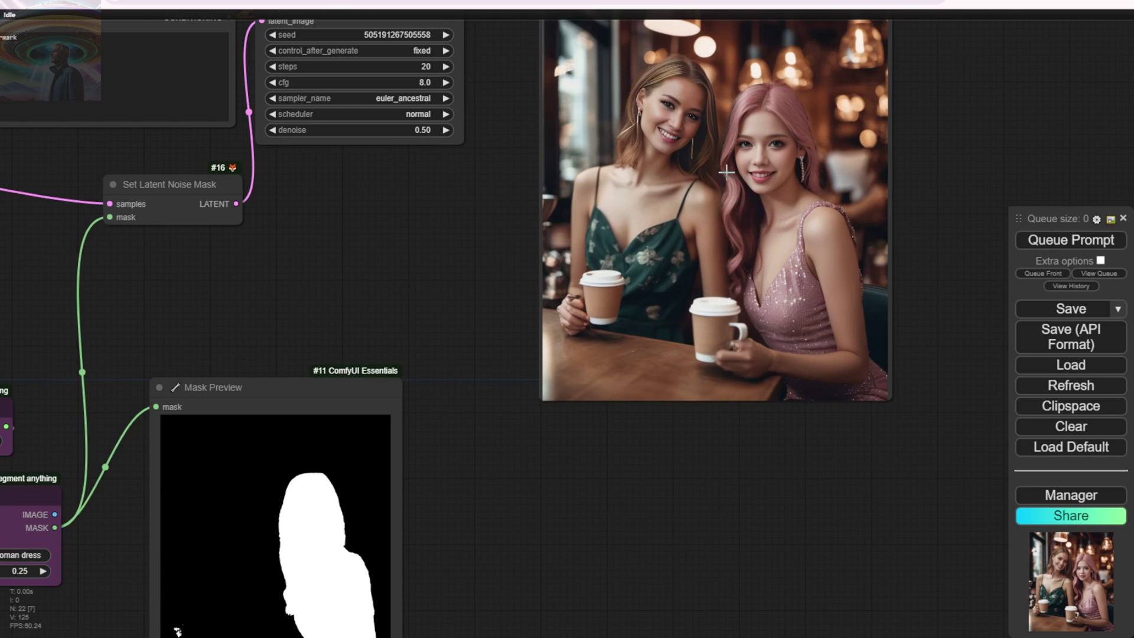
{"action": "scroll", "coordinate": [735, 327], "scroll_direction": "down", "scroll_amount": 3}
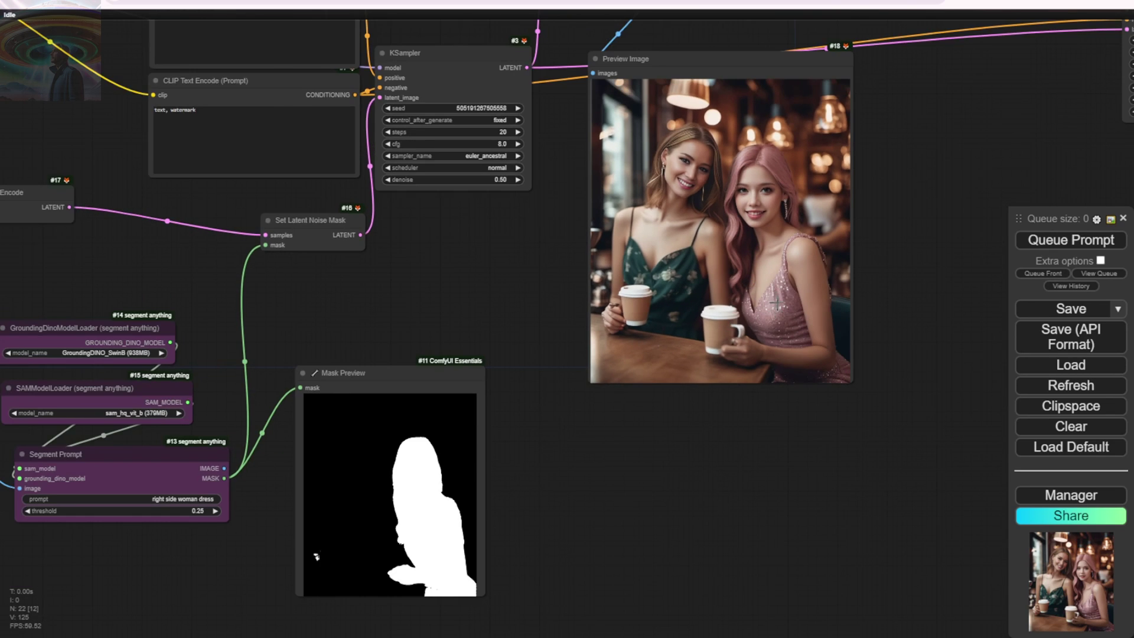
{"action": "scroll", "coordinate": [775, 302], "scroll_direction": "up", "scroll_amount": 5}
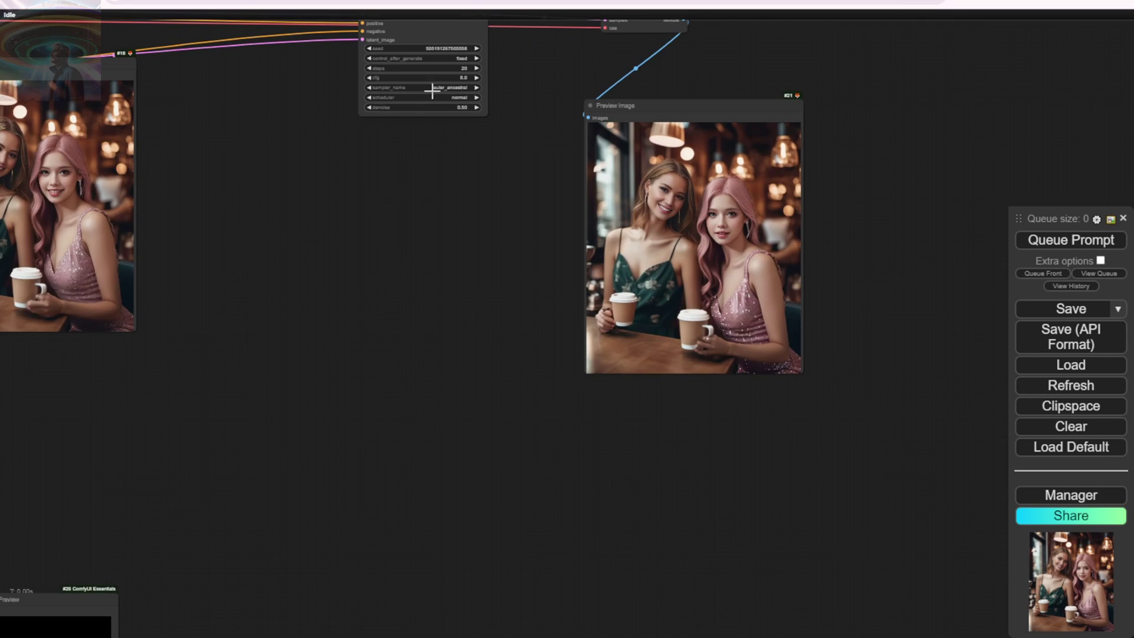
Move the second KSampler node slightly lower, closer to the level of its Preview Image
{"action": "left_click_drag", "start_coordinate": [485, 226], "coordinate": [436, 308]}
{"action": "left_click_drag", "start_coordinate": [396, 92], "coordinate": [398, 123]}
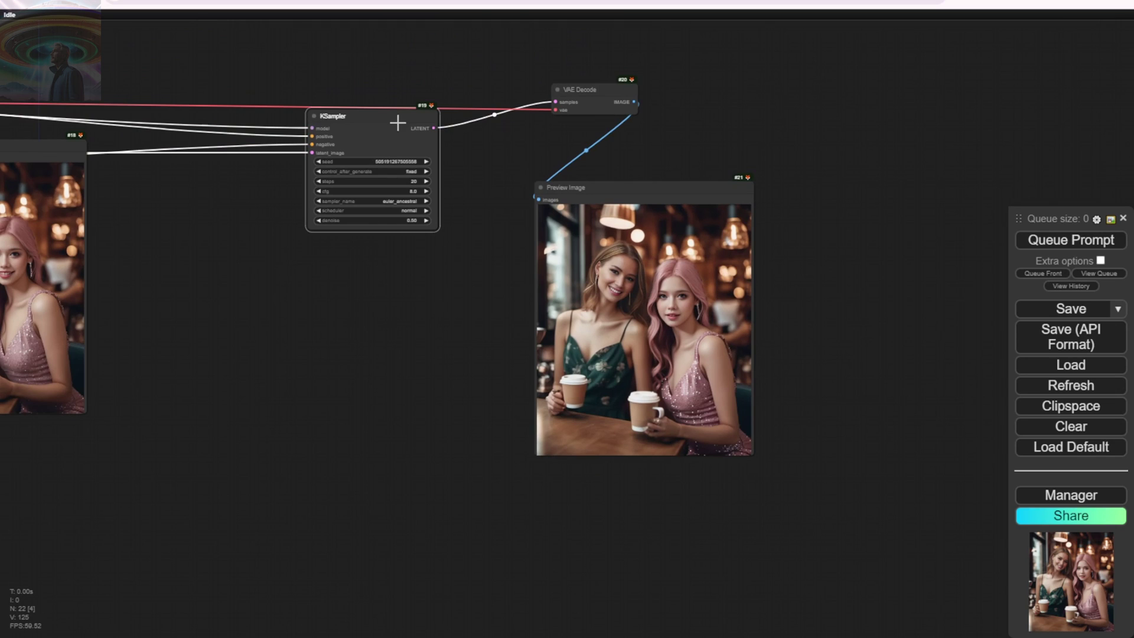
Examine the inpainted pink dress, the OneFormer mask nodes of the other open workflow and the model choice of its UltralyticsDetectorProvider
{"action": "scroll", "coordinate": [716, 289], "scroll_direction": "up", "scroll_amount": 4}
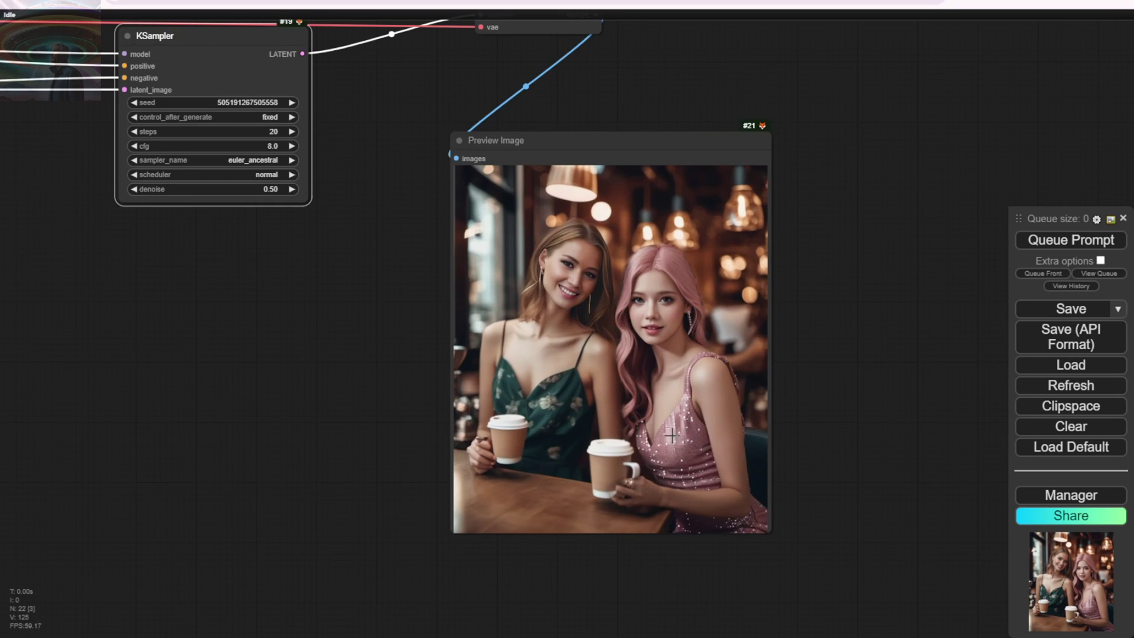
{"action": "scroll", "coordinate": [319, 388], "scroll_direction": "down", "scroll_amount": 4}
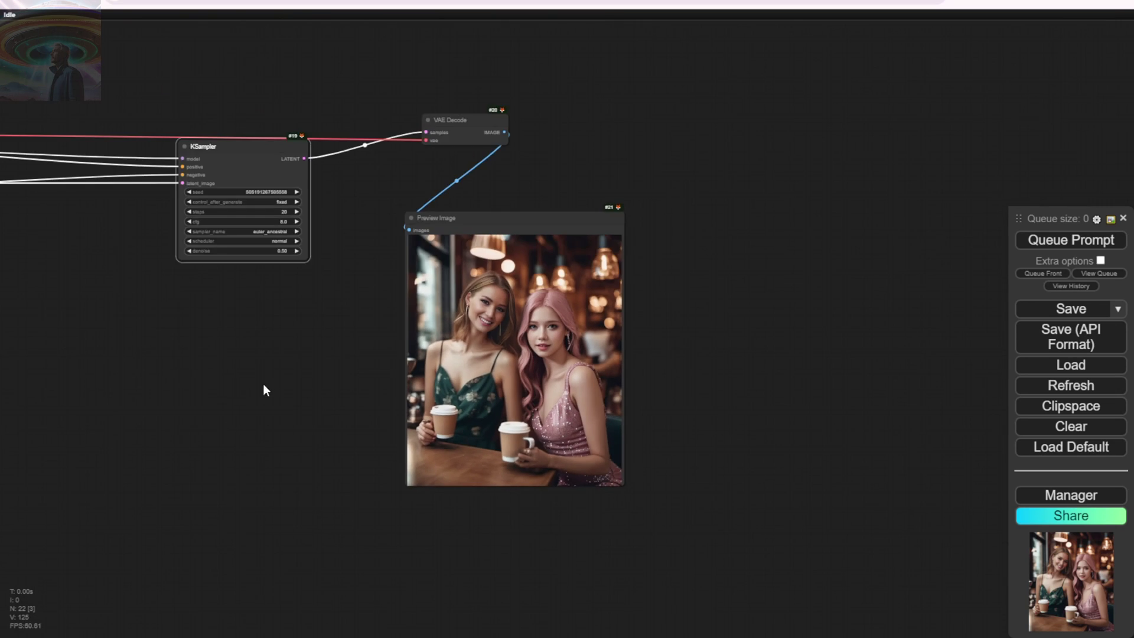
{"action": "left_click_drag", "start_coordinate": [264, 387], "coordinate": [504, 232]}
{"action": "scroll", "coordinate": [496, 248], "scroll_direction": "down", "scroll_amount": 5}
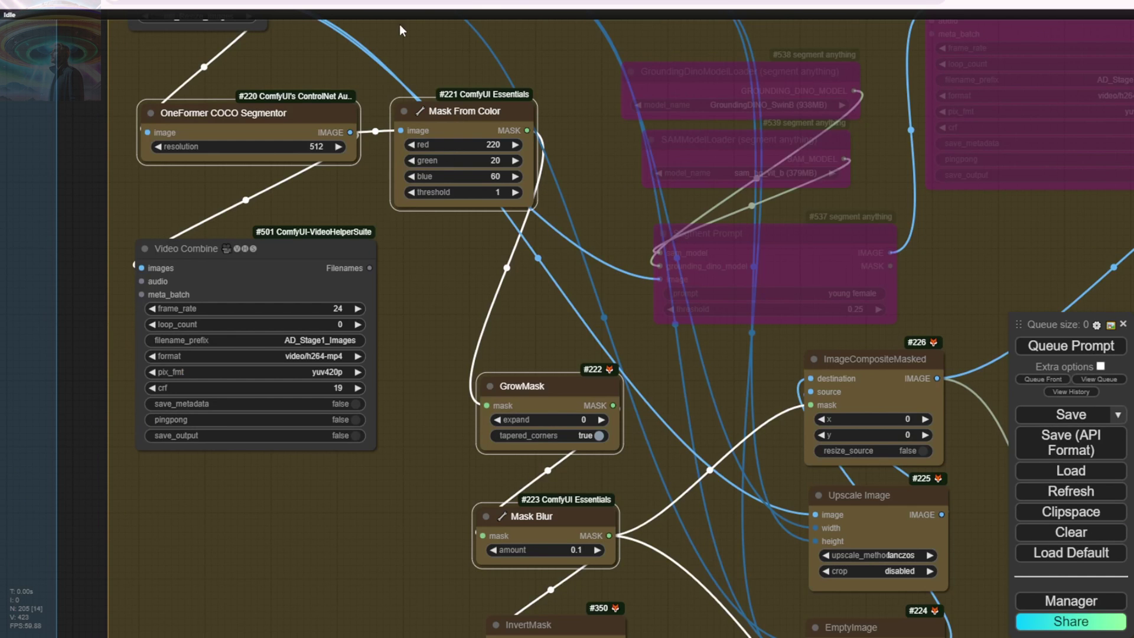
{"action": "left_click_drag", "start_coordinate": [430, 274], "coordinate": [511, 327]}
{"action": "scroll", "coordinate": [512, 327], "scroll_direction": "down", "scroll_amount": 8}
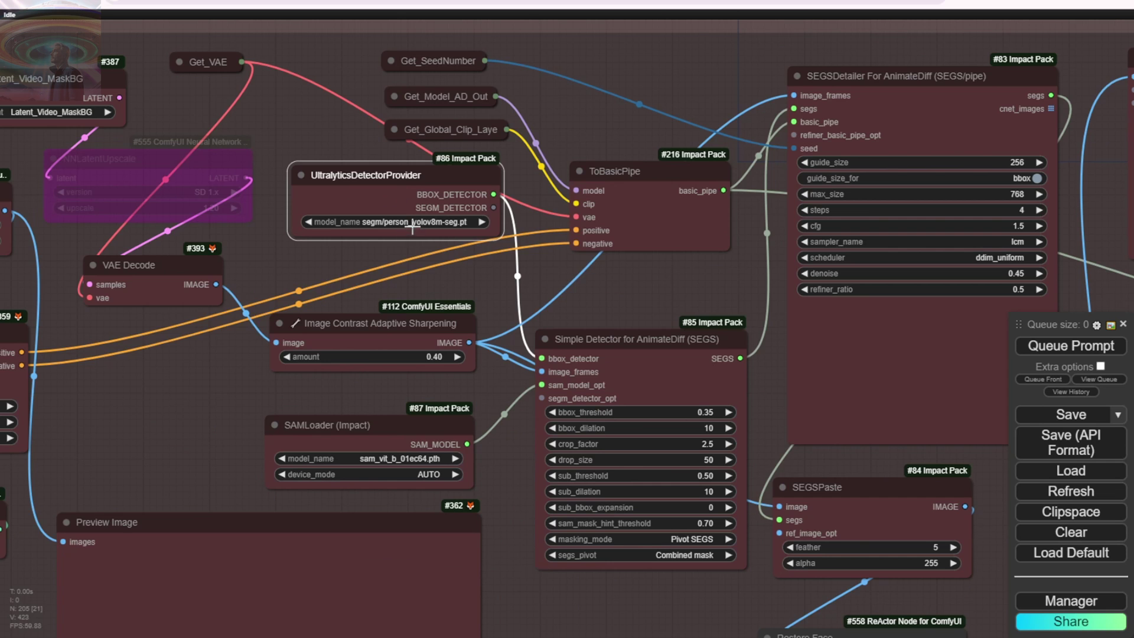
{"action": "left_click", "coordinate": [413, 222]}
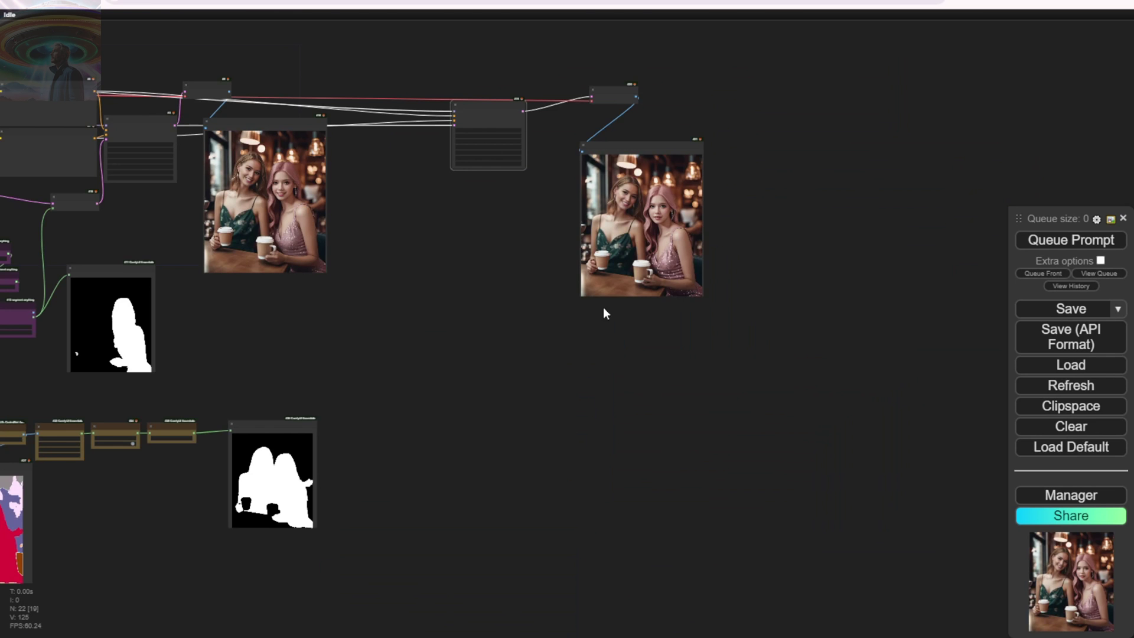
Enlarge the Preview Image node that shows the second KSampler's inpainted result
{"action": "scroll", "coordinate": [604, 312], "scroll_direction": "up", "scroll_amount": 10}
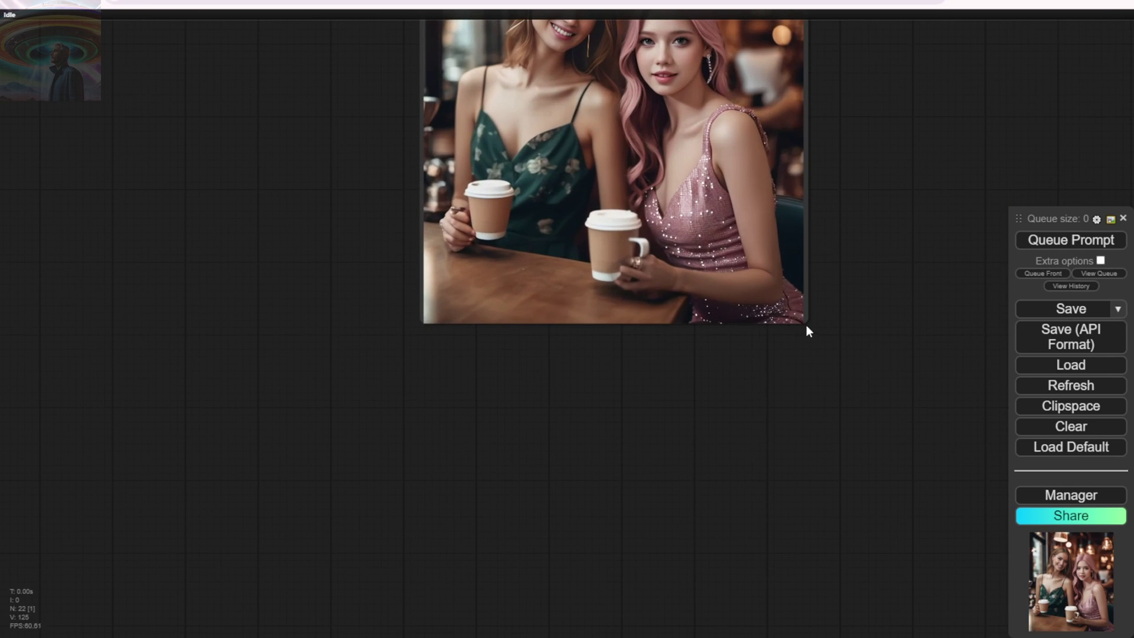
{"action": "left_click_drag", "start_coordinate": [805, 319], "coordinate": [964, 378]}
{"action": "left_click_drag", "start_coordinate": [900, 453], "coordinate": [732, 555]}
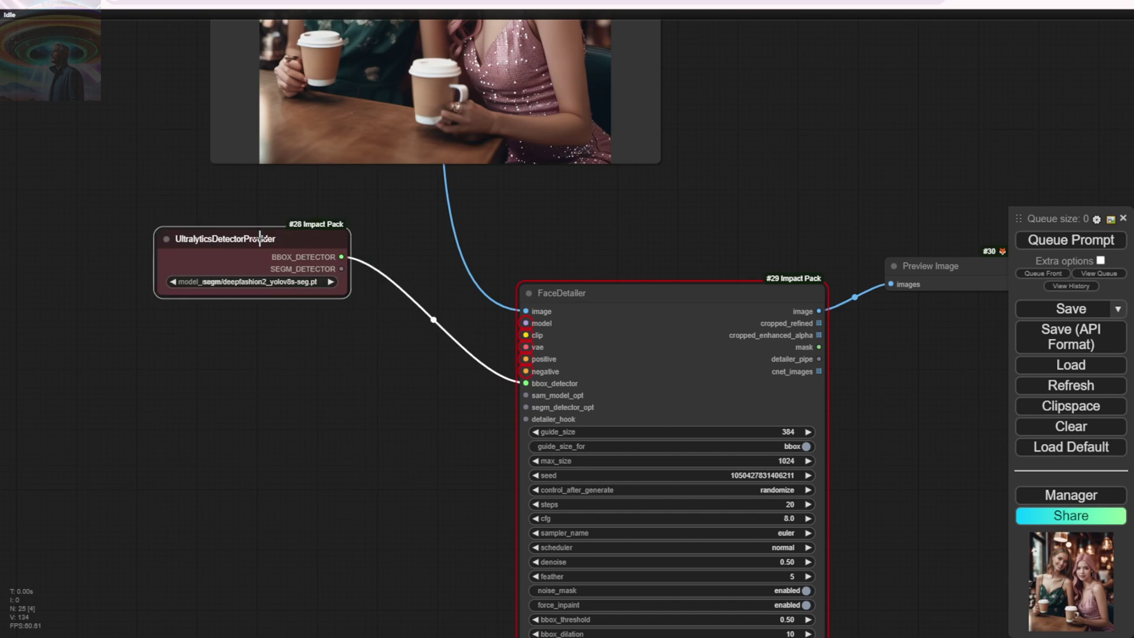
Move the UltralyticsDetectorProvider node closer to FaceDetailer and inspect the two dresses in the preview image above it
{"action": "left_click_drag", "start_coordinate": [266, 271], "coordinate": [319, 253]}
{"action": "scroll", "coordinate": [305, 269], "scroll_direction": "up", "scroll_amount": 2}
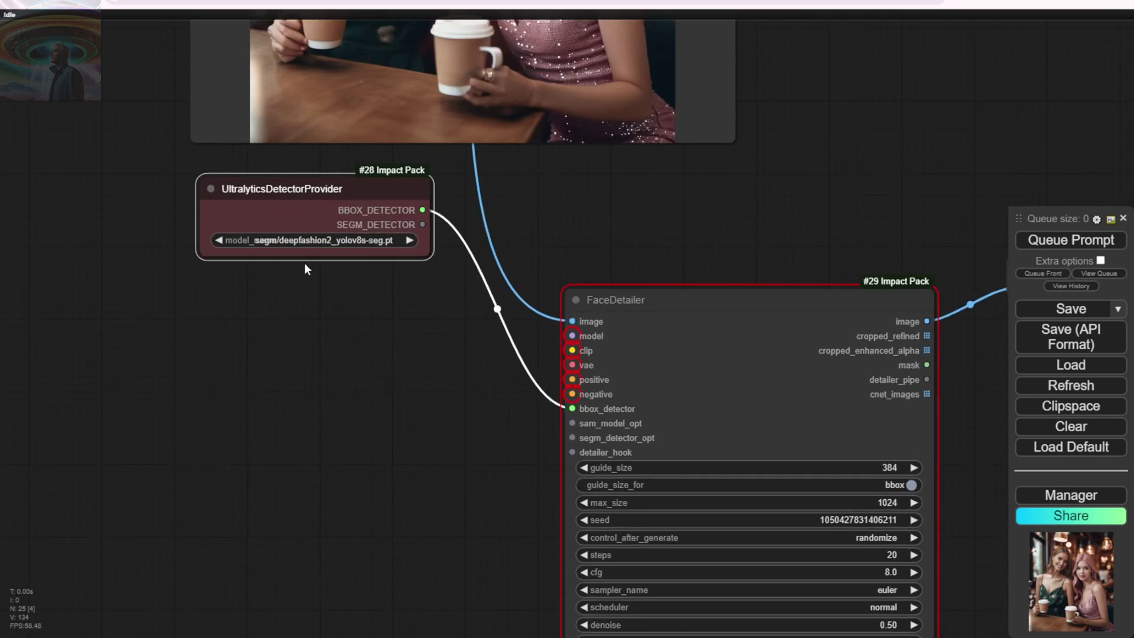
{"action": "scroll", "coordinate": [305, 269], "scroll_direction": "up", "scroll_amount": 1}
{"action": "left_click_drag", "start_coordinate": [567, 225], "coordinate": [555, 471]}
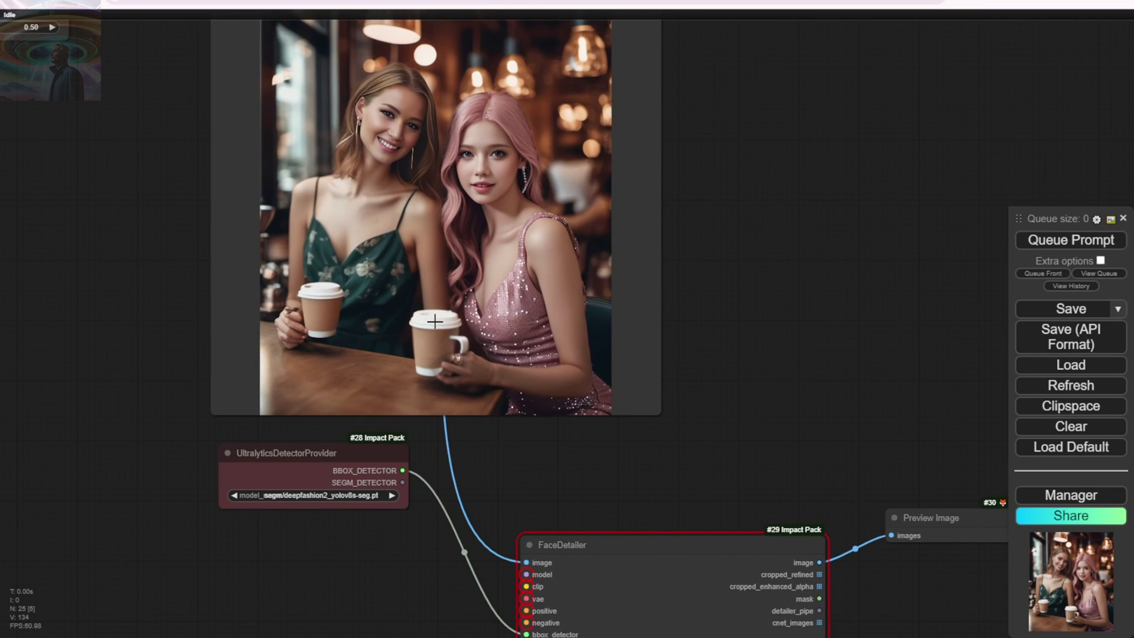
{"action": "left_click_drag", "start_coordinate": [130, 139], "coordinate": [152, 223]}
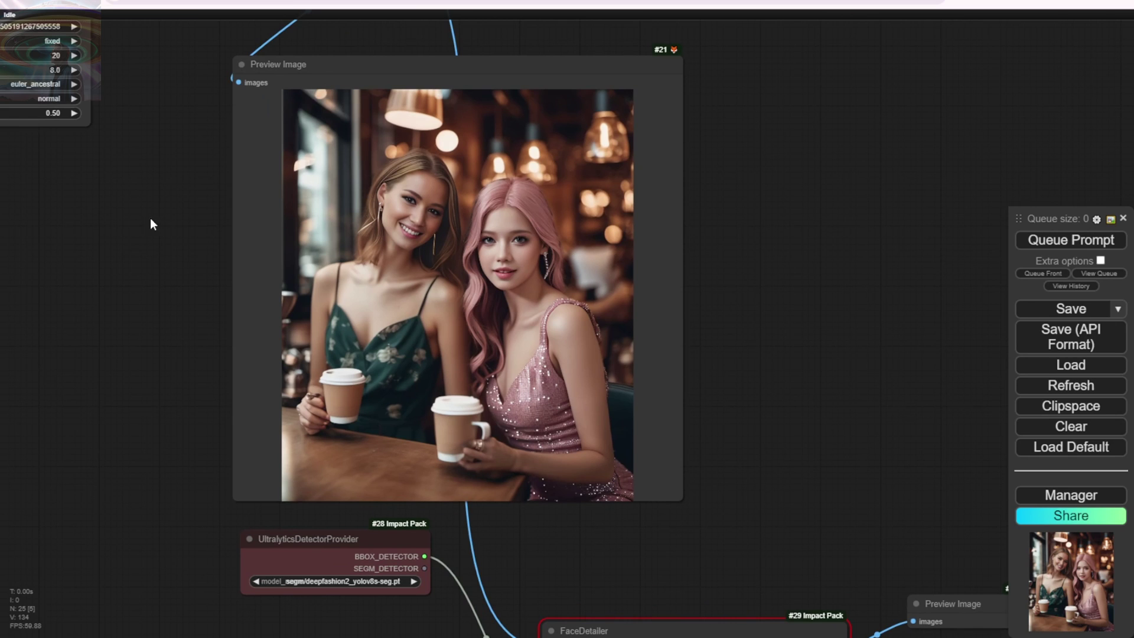
{"action": "scroll", "coordinate": [357, 361], "scroll_direction": "up", "scroll_amount": 5}
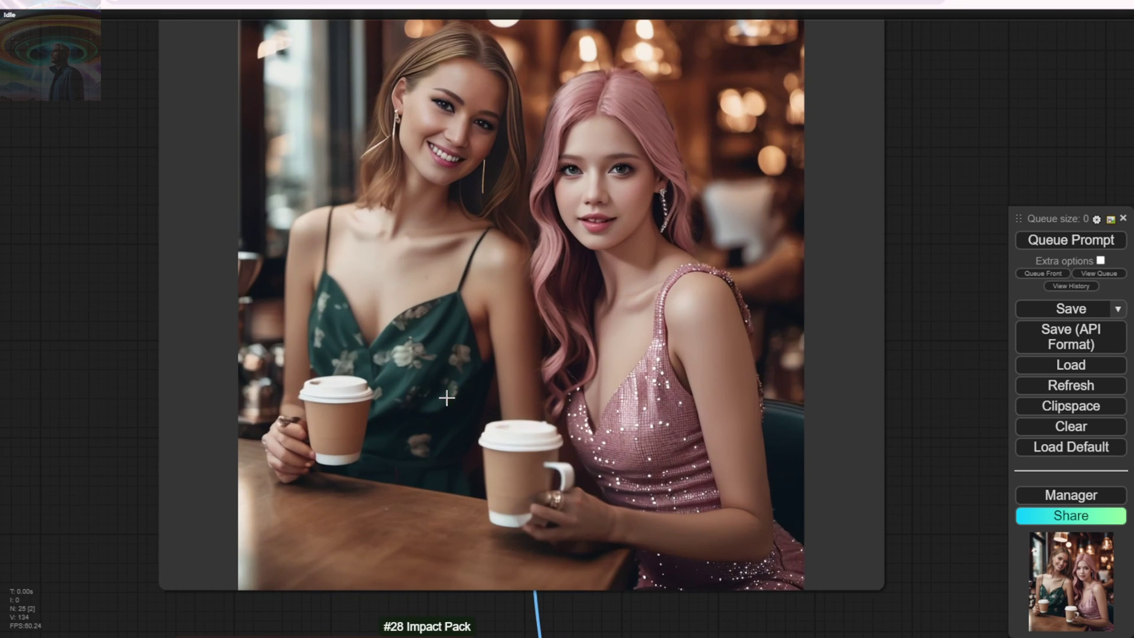
{"action": "scroll", "coordinate": [709, 520], "scroll_direction": "down", "scroll_amount": 6}
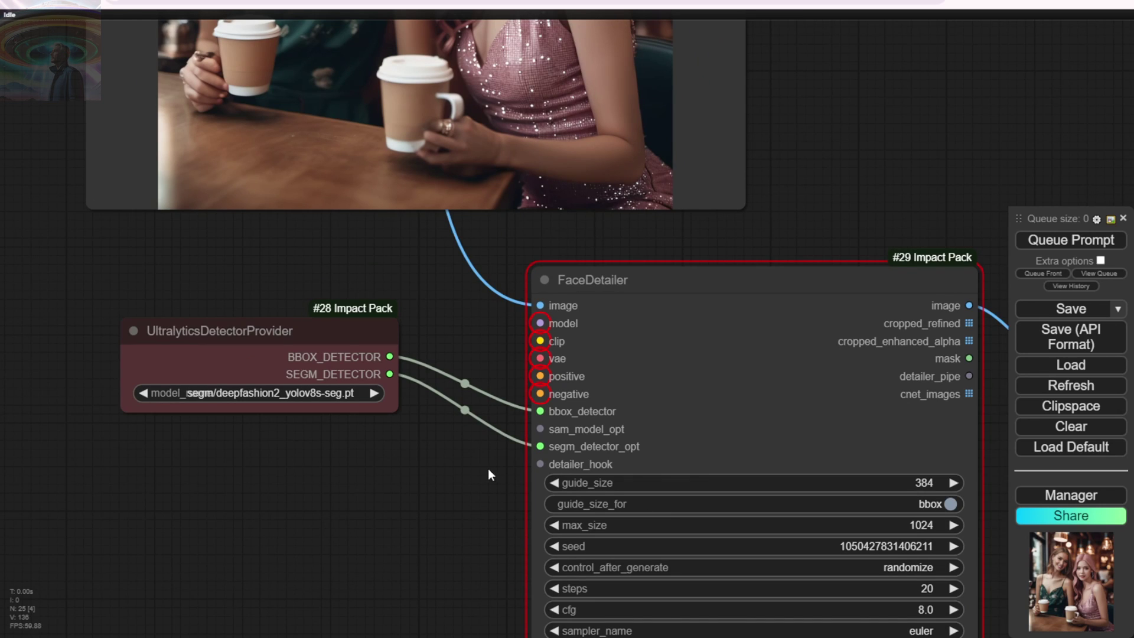
{"action": "scroll", "coordinate": [503, 385], "scroll_direction": "down", "scroll_amount": 8}
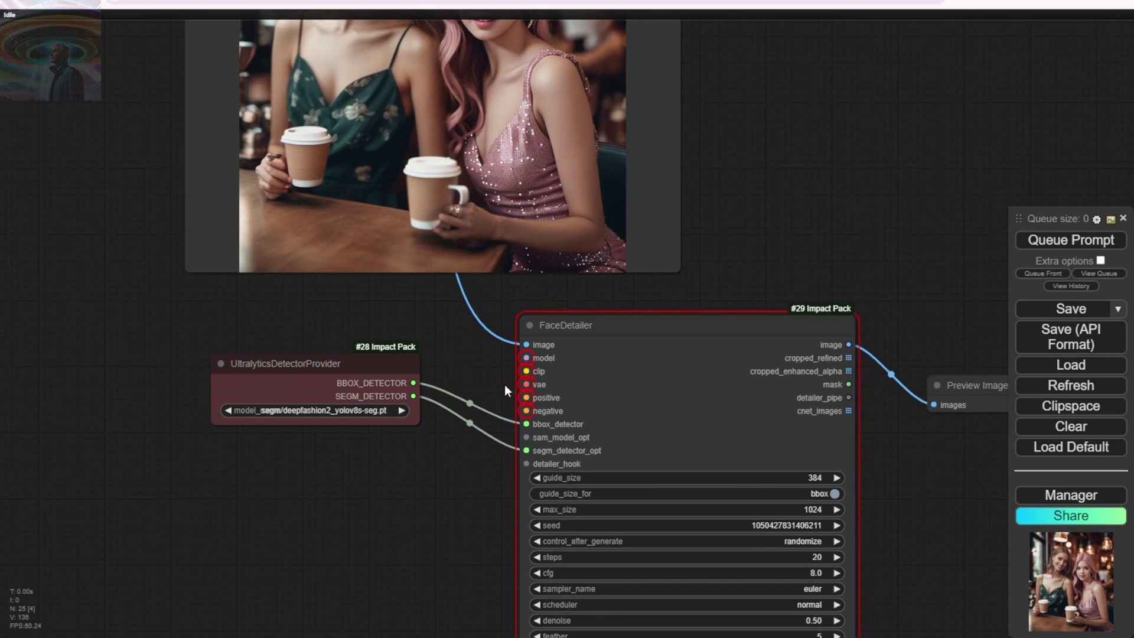
Move the FaceDetailer node back to the start of the workflow, beside the CLIP Text Encode nodes
{"action": "left_click_drag", "start_coordinate": [642, 349], "coordinate": [64, 179]}
{"action": "left_click_drag", "start_coordinate": [216, 158], "coordinate": [897, 354]}
{"action": "left_click_drag", "start_coordinate": [755, 391], "coordinate": [363, 156]}
{"action": "left_click_drag", "start_coordinate": [330, 106], "coordinate": [650, 108]}
{"action": "scroll", "coordinate": [480, 134], "scroll_direction": "up", "scroll_amount": 3}
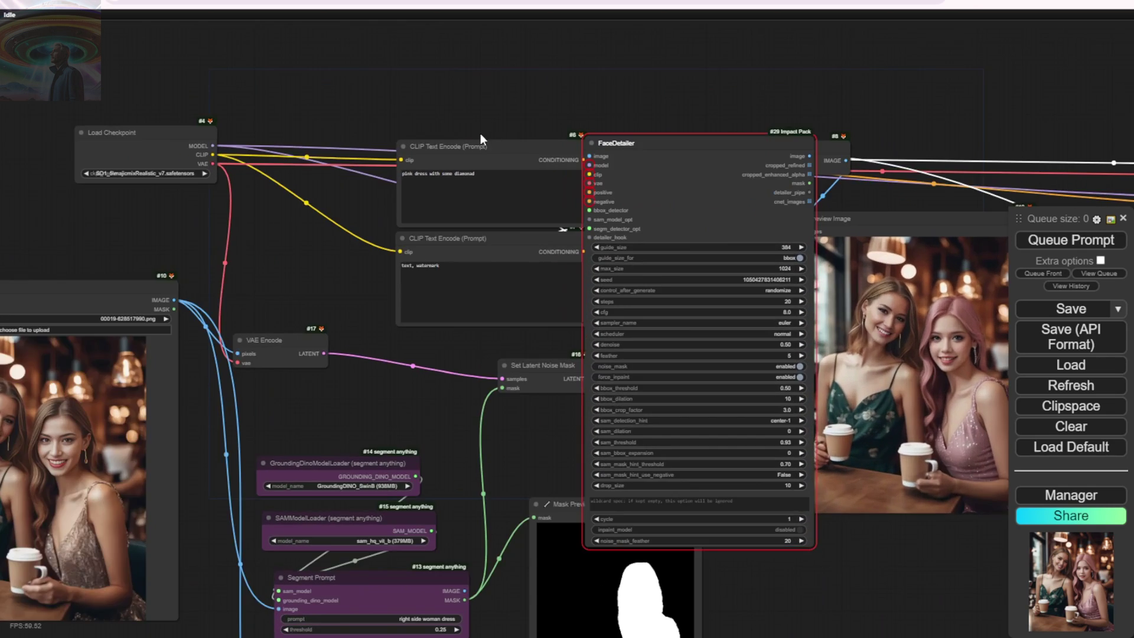
Connect Load Checkpoint's MODEL, CLIP and VAE outputs to FaceDetailer's model, clip and vae inputs, repositioning FaceDetailer closer to the checkpoint
{"action": "left_click_drag", "start_coordinate": [127, 149], "coordinate": [627, 176]}
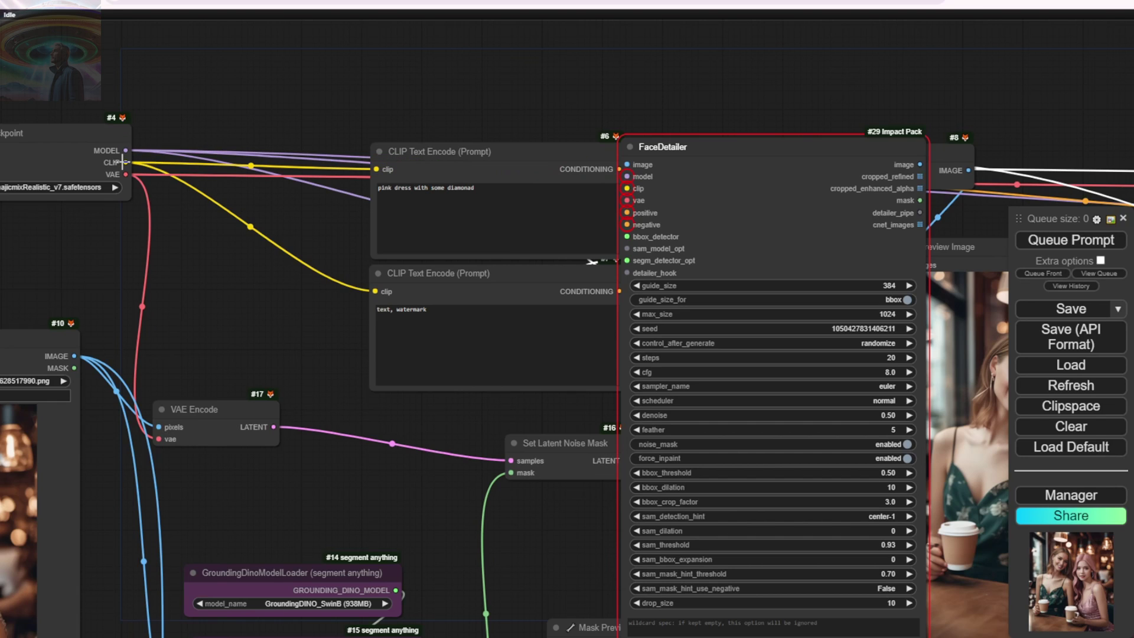
{"action": "left_click_drag", "start_coordinate": [126, 163], "coordinate": [627, 188]}
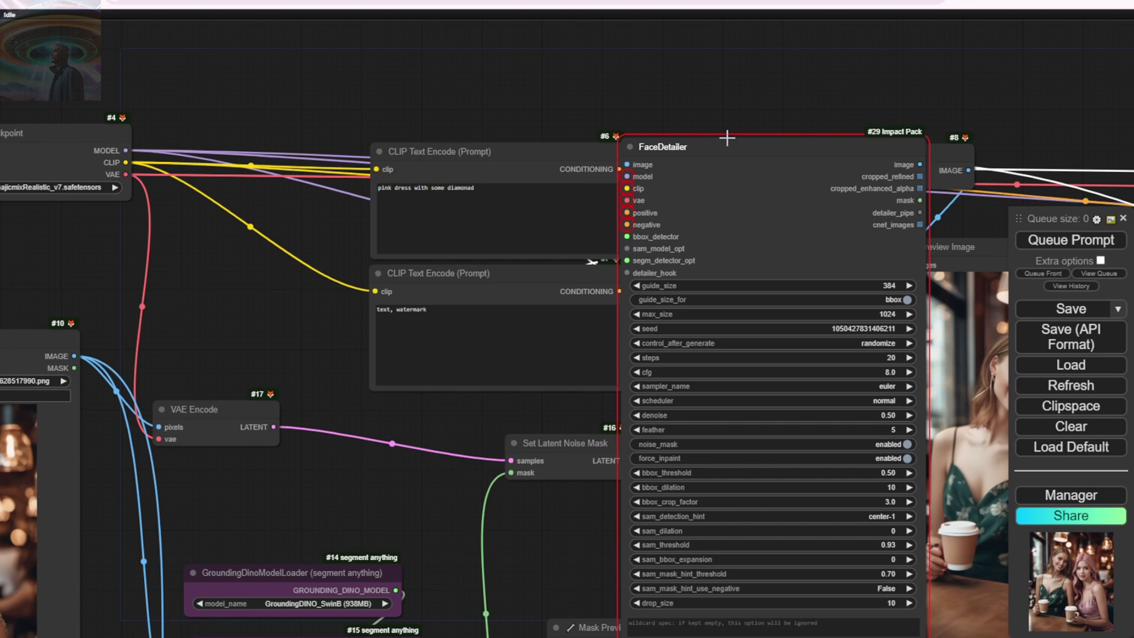
{"action": "left_click_drag", "start_coordinate": [727, 142], "coordinate": [891, 139]}
{"action": "left_click_drag", "start_coordinate": [901, 85], "coordinate": [834, 71]}
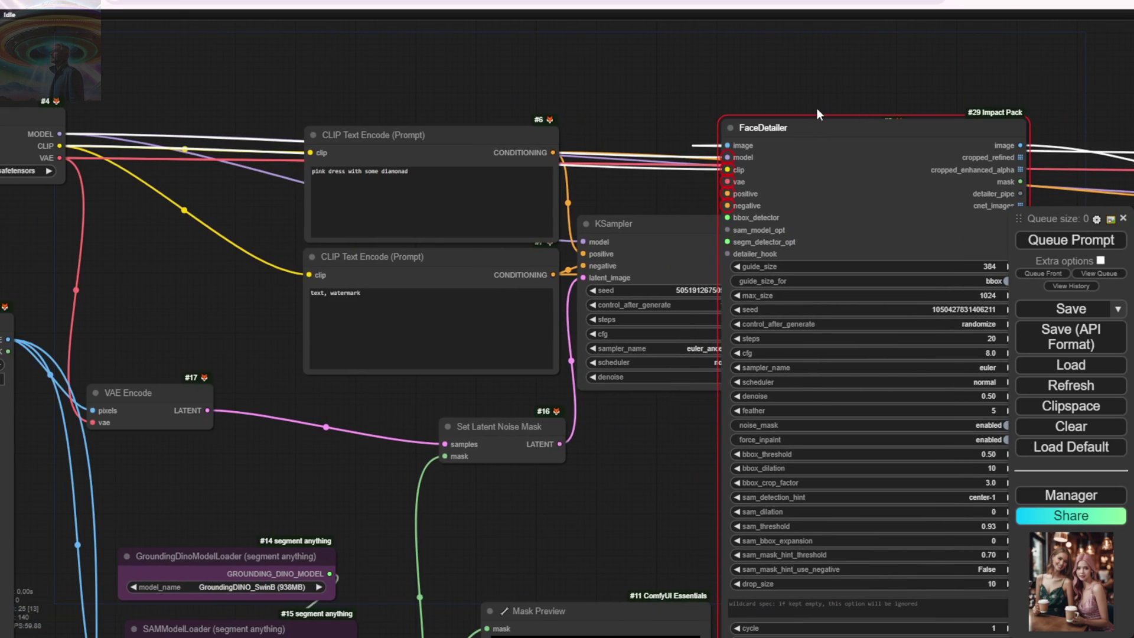
{"action": "left_click_drag", "start_coordinate": [816, 121], "coordinate": [279, 123]}
{"action": "scroll", "coordinate": [95, 200], "scroll_direction": "up", "scroll_amount": 10}
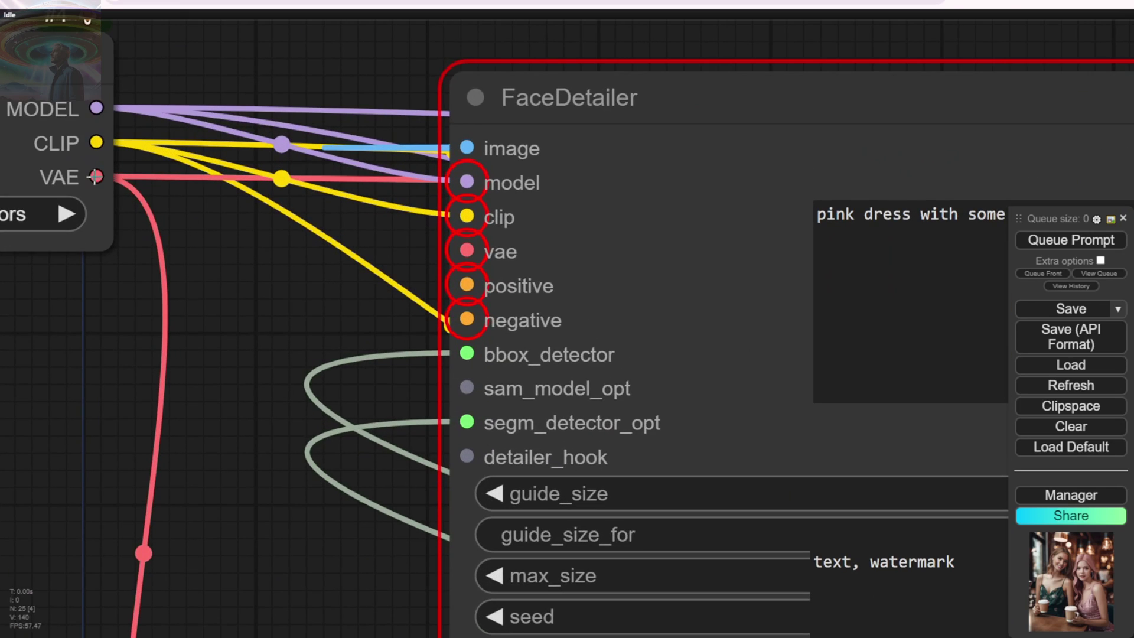
{"action": "left_click_drag", "start_coordinate": [95, 176], "coordinate": [467, 250]}
{"action": "scroll", "coordinate": [469, 303], "scroll_direction": "down", "scroll_amount": 3}
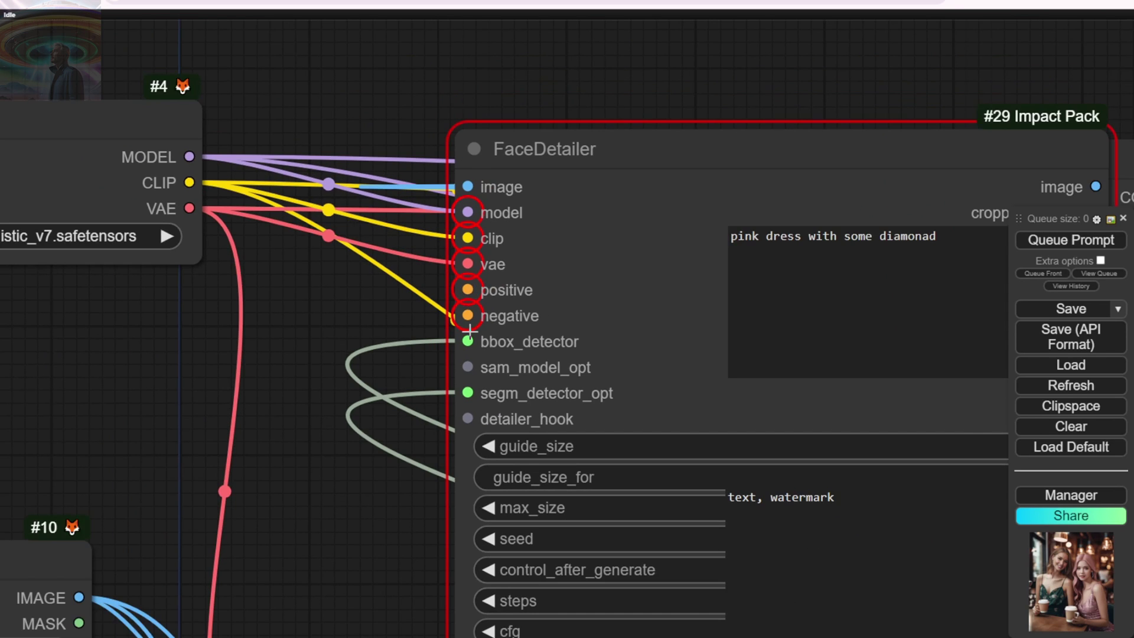
Move FaceDetailer clear of the two CLIP Text Encode nodes and connect their conditioning outputs to its positive and negative inputs
{"action": "scroll", "coordinate": [469, 302], "scroll_direction": "down", "scroll_amount": 6}
{"action": "left_click_drag", "start_coordinate": [697, 215], "coordinate": [455, 126]}
{"action": "left_click_drag", "start_coordinate": [397, 201], "coordinate": [817, 203]}
{"action": "scroll", "coordinate": [649, 180], "scroll_direction": "up", "scroll_amount": 4}
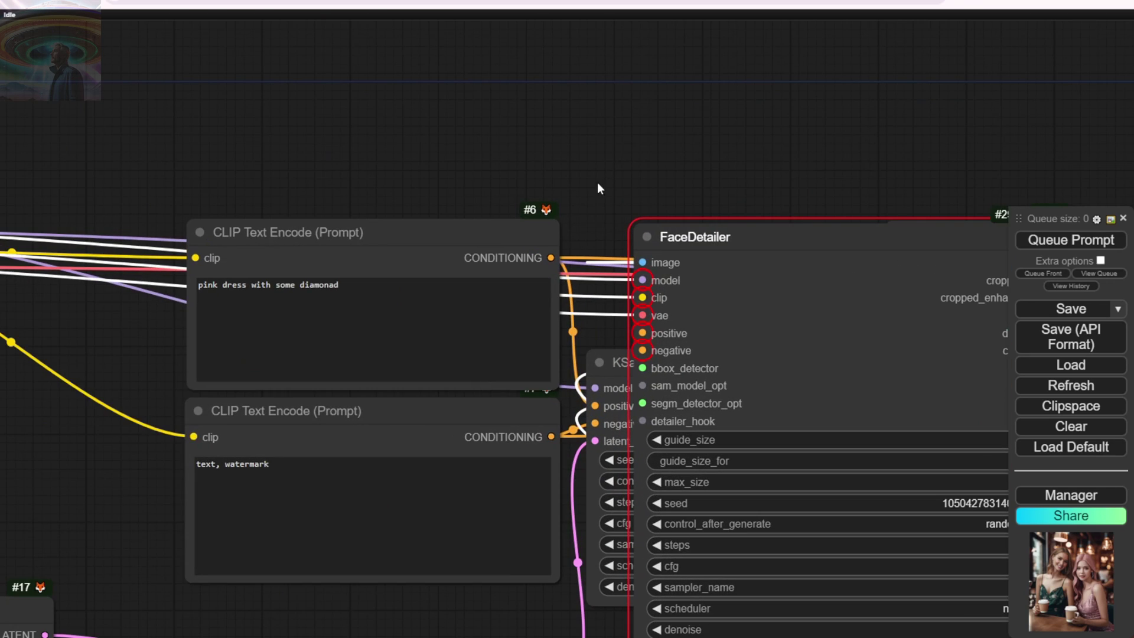
{"action": "scroll", "coordinate": [610, 226], "scroll_direction": "down", "scroll_amount": 3}
{"action": "scroll", "coordinate": [604, 117], "scroll_direction": "up", "scroll_amount": 4}
{"action": "left_click_drag", "start_coordinate": [544, 125], "coordinate": [678, 234]}
{"action": "left_click_drag", "start_coordinate": [544, 386], "coordinate": [678, 260]}
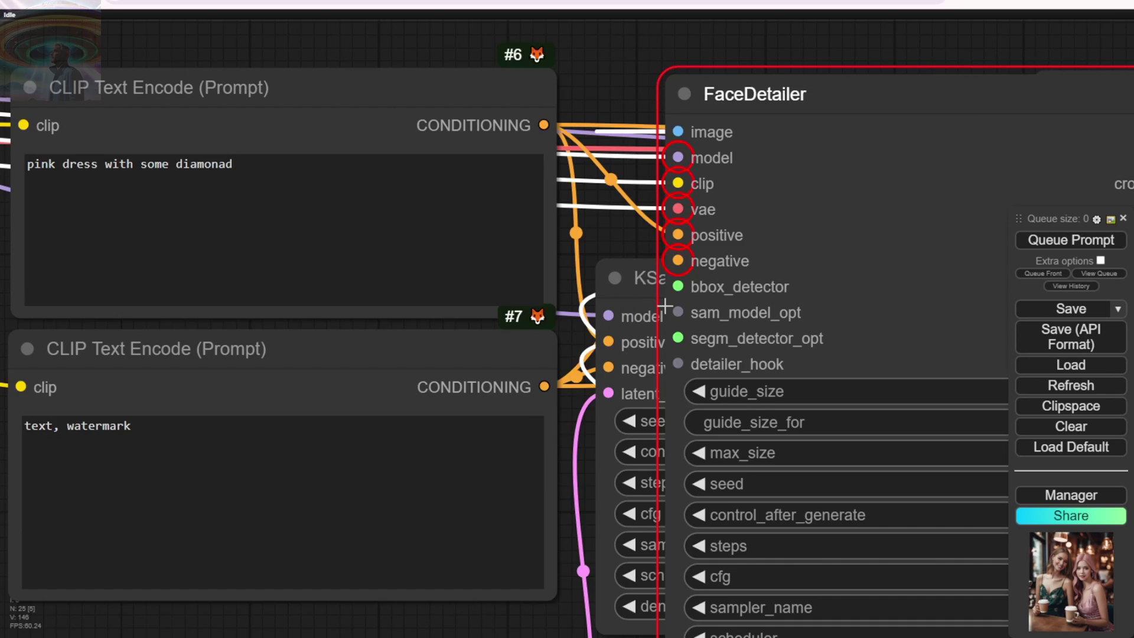
{"action": "scroll", "coordinate": [665, 357], "scroll_direction": "down", "scroll_amount": 5}
{"action": "scroll", "coordinate": [664, 357], "scroll_direction": "down", "scroll_amount": 1}
Try FaceDetailer's control_after_generate on fixed and return it to randomize
{"action": "left_click_drag", "start_coordinate": [883, 160], "coordinate": [642, 16]}
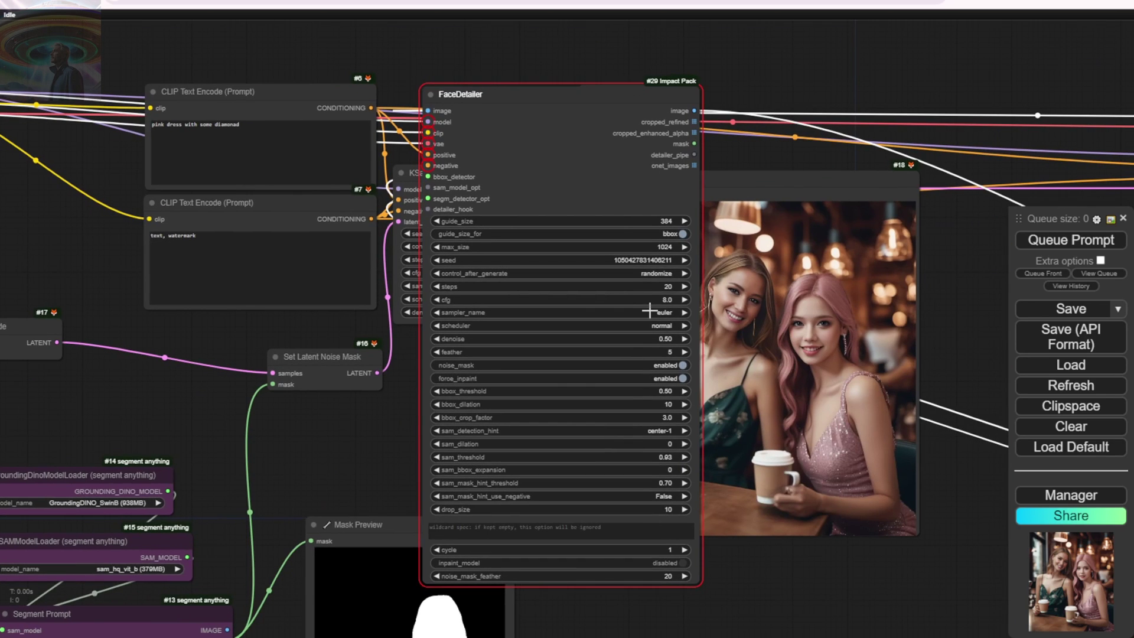
{"action": "left_click", "coordinate": [642, 274]}
{"action": "left_click", "coordinate": [647, 271]}
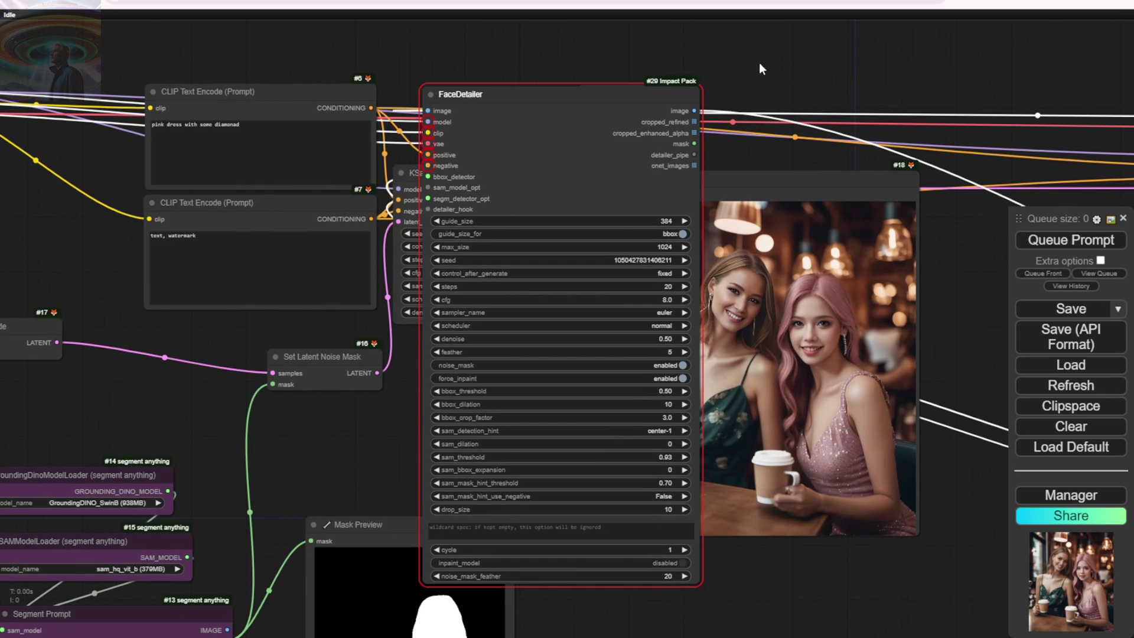
{"action": "scroll", "coordinate": [646, 271], "scroll_direction": "up", "scroll_amount": 4}
{"action": "scroll", "coordinate": [629, 252], "scroll_direction": "down", "scroll_amount": 2}
{"action": "scroll", "coordinate": [649, 265], "scroll_direction": "up", "scroll_amount": 3}
{"action": "left_click", "coordinate": [648, 263]}
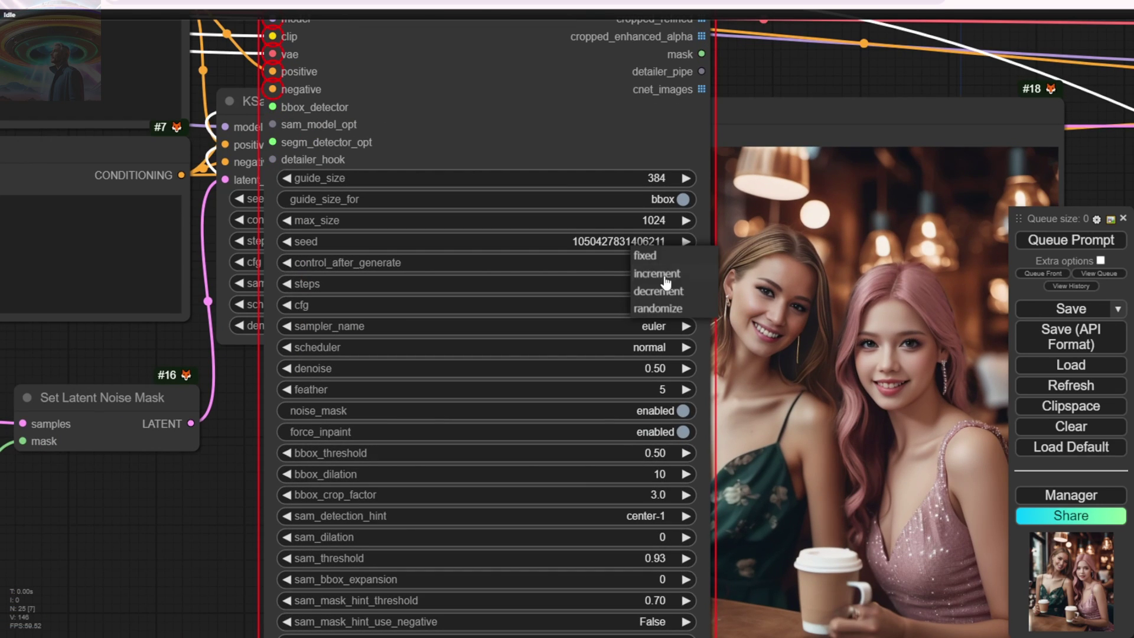
{"action": "left_click", "coordinate": [657, 308]}
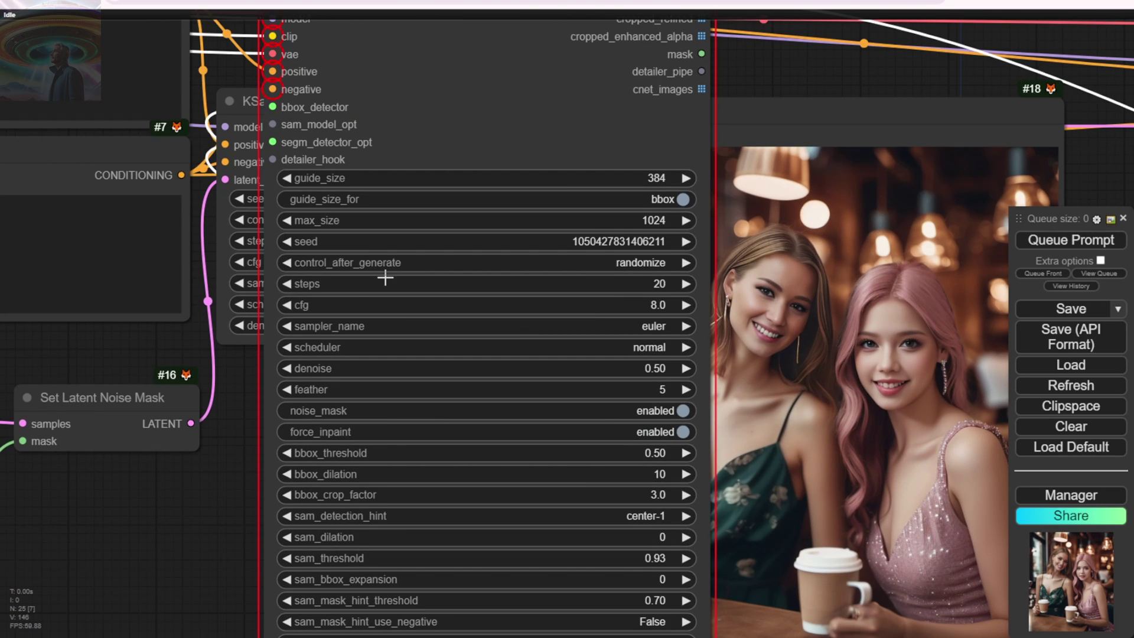
{"action": "scroll", "coordinate": [384, 269], "scroll_direction": "up", "scroll_amount": 2}
{"action": "scroll", "coordinate": [577, 274], "scroll_direction": "down", "scroll_amount": 3}
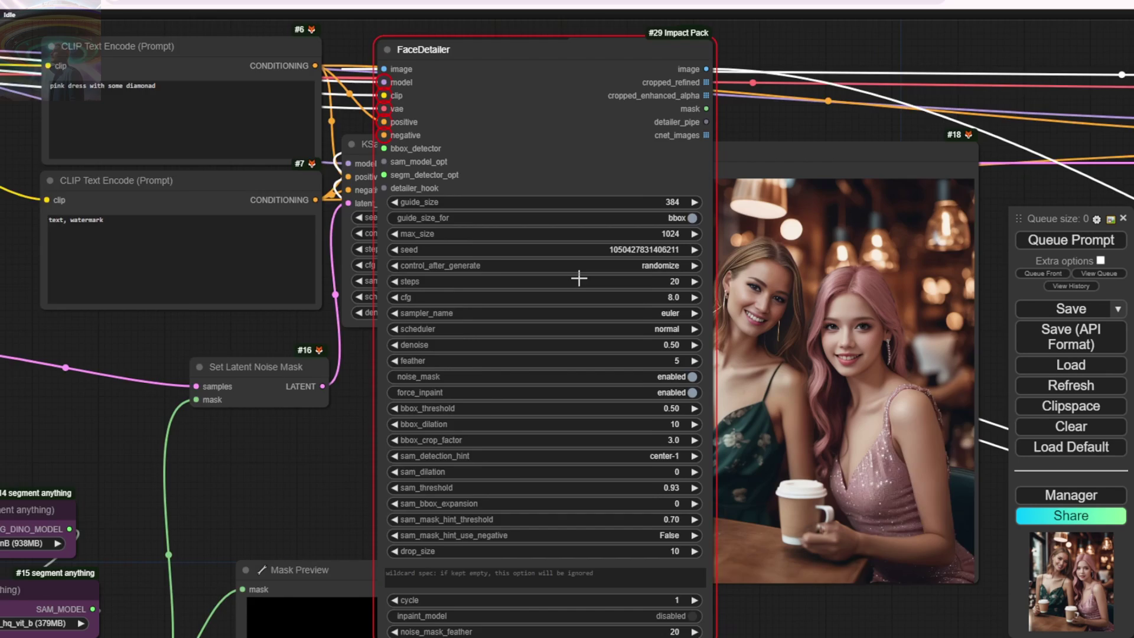
Move FaceDetailer back between the UltralyticsDetectorProvider node and its own Preview Image node
{"action": "scroll", "coordinate": [582, 277], "scroll_direction": "down", "scroll_amount": 2}
{"action": "left_click_drag", "start_coordinate": [742, 103], "coordinate": [378, 56]}
{"action": "left_click_drag", "start_coordinate": [253, 92], "coordinate": [818, 432]}
{"action": "left_click_drag", "start_coordinate": [799, 329], "coordinate": [390, 141]}
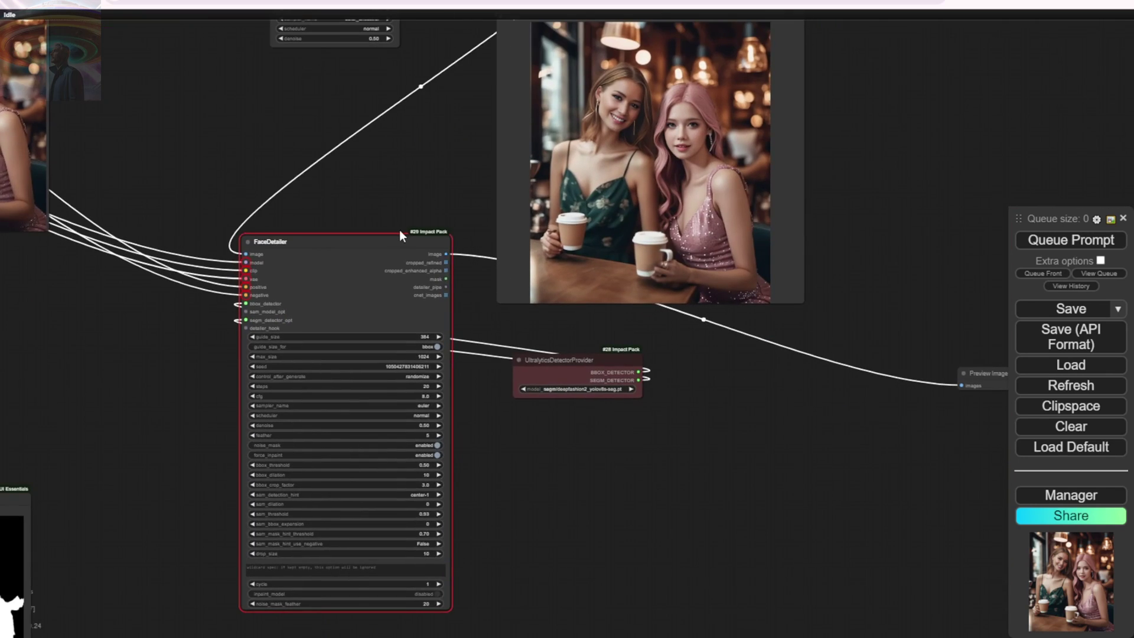
{"action": "left_click_drag", "start_coordinate": [399, 236], "coordinate": [850, 340]}
{"action": "left_click_drag", "start_coordinate": [914, 304], "coordinate": [797, 143]}
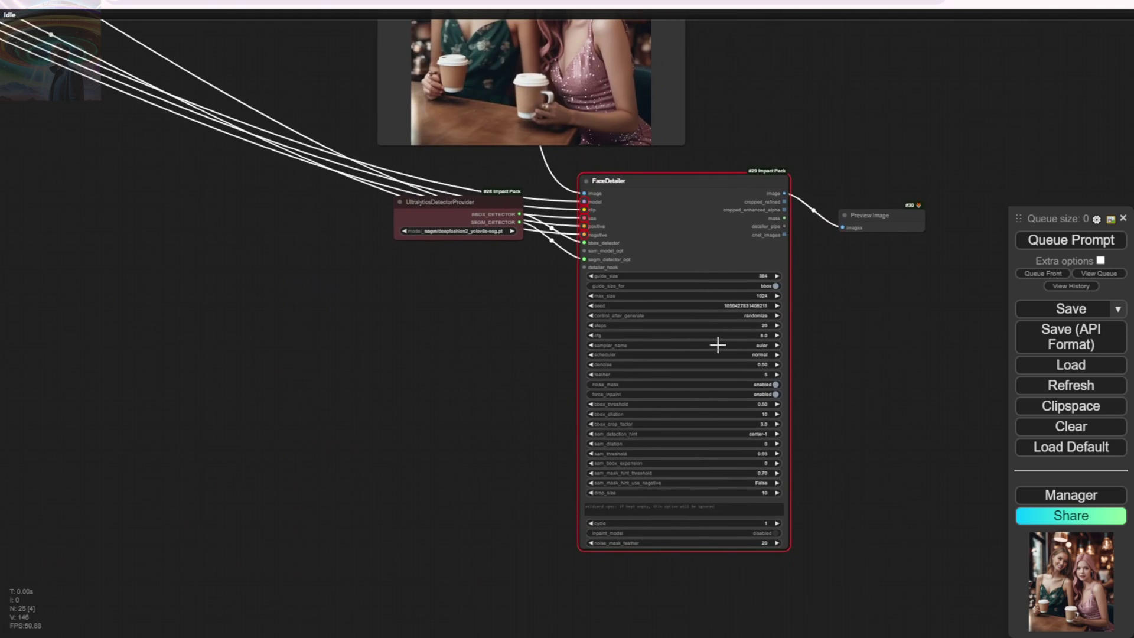
Run the workflow and enlarge FaceDetailer's Preview Image node to view the output
{"action": "scroll", "coordinate": [708, 342], "scroll_direction": "up", "scroll_amount": 5}
{"action": "left_click_drag", "start_coordinate": [859, 440], "coordinate": [834, 327]}
{"action": "left_click", "coordinate": [1062, 240]}
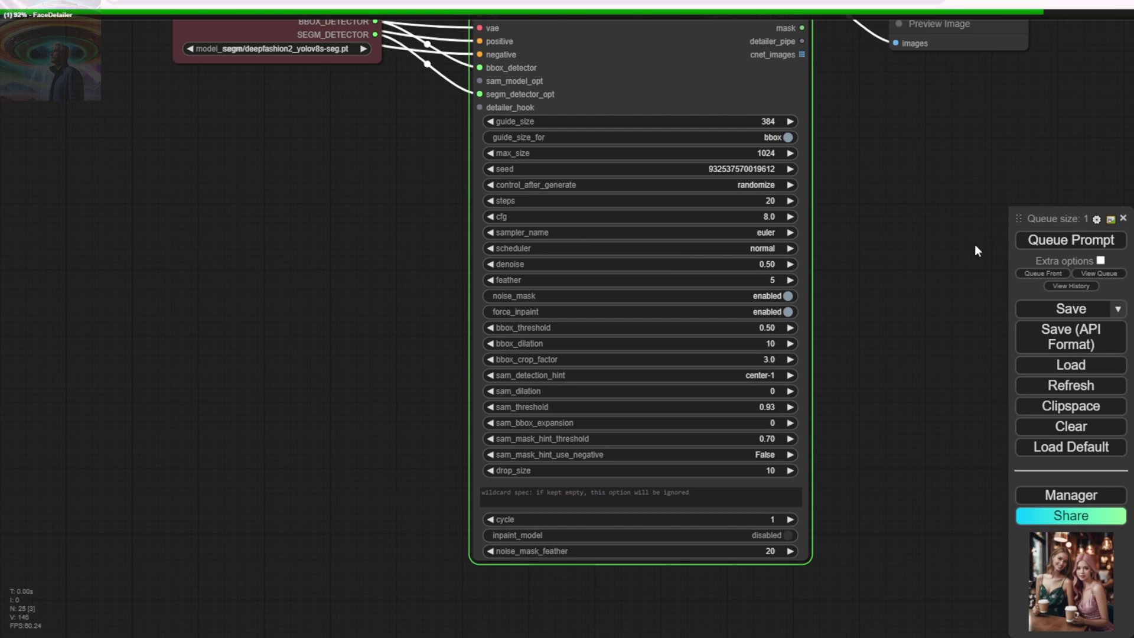
{"action": "left_click_drag", "start_coordinate": [905, 220], "coordinate": [881, 333]}
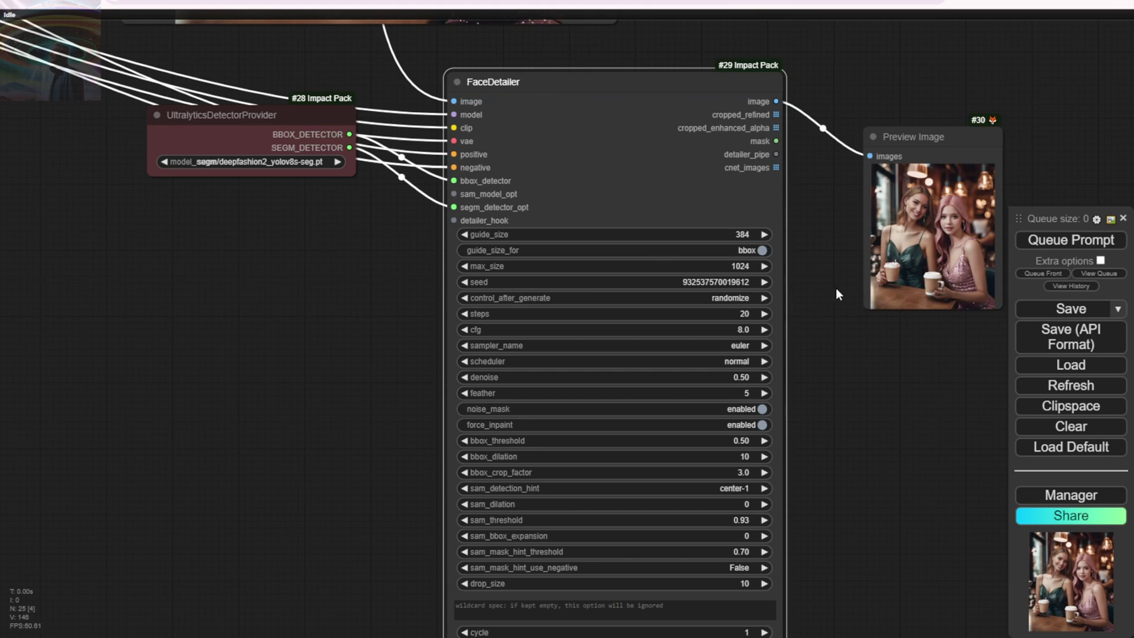
{"action": "left_click_drag", "start_coordinate": [957, 292], "coordinate": [989, 558]}
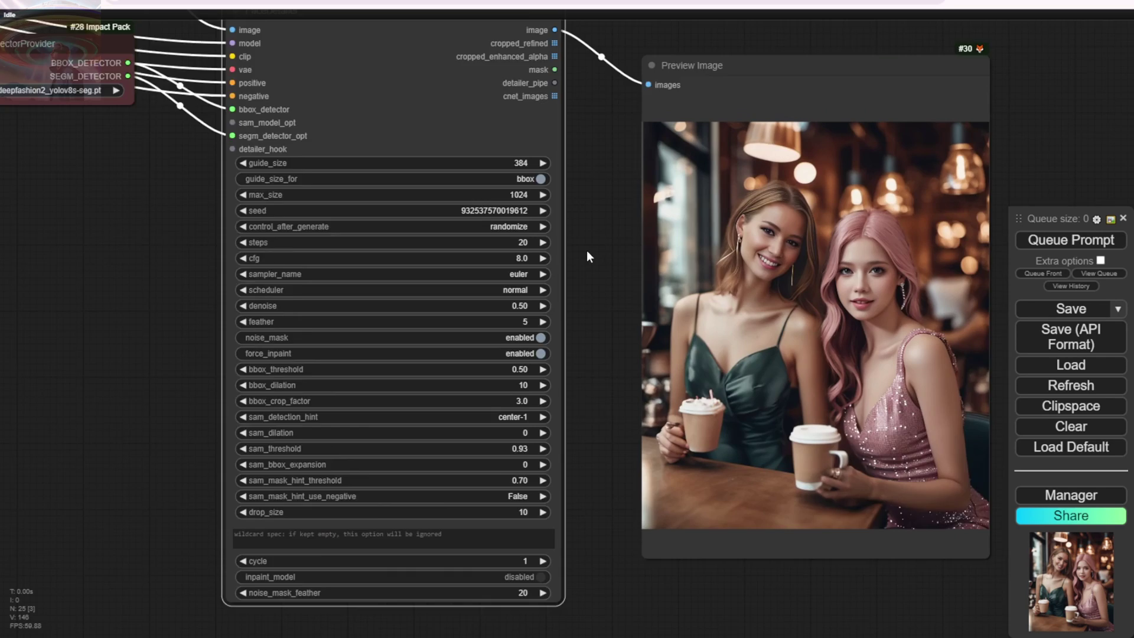
Place FaceDetailer's Preview Image at a larger size beside the earlier inpainting preview and compare the dresses in both
{"action": "scroll", "coordinate": [587, 251], "scroll_direction": "down", "scroll_amount": 6}
{"action": "left_click_drag", "start_coordinate": [706, 91], "coordinate": [782, 313]}
{"action": "left_click_drag", "start_coordinate": [784, 359], "coordinate": [667, 17]}
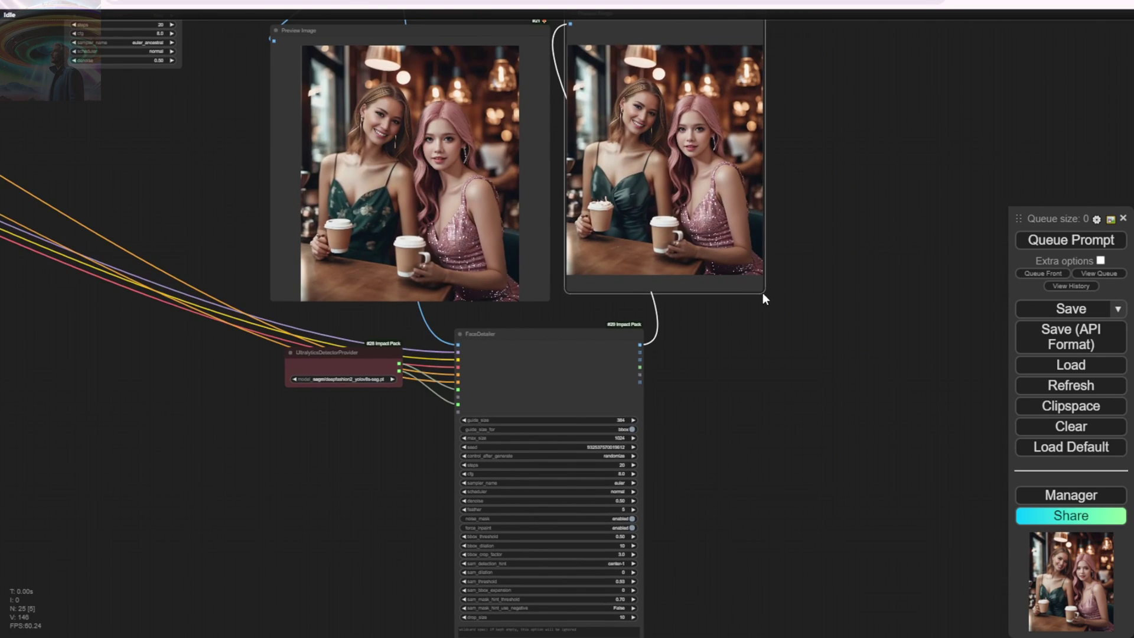
{"action": "left_click_drag", "start_coordinate": [763, 292], "coordinate": [849, 319]}
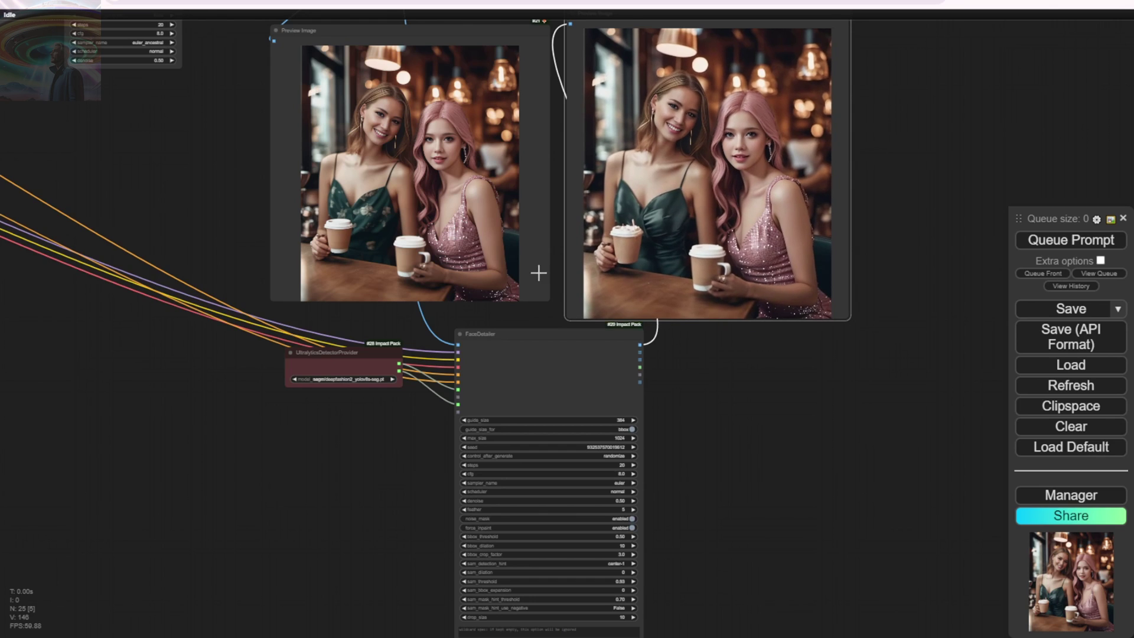
{"action": "scroll", "coordinate": [530, 266], "scroll_direction": "up", "scroll_amount": 3}
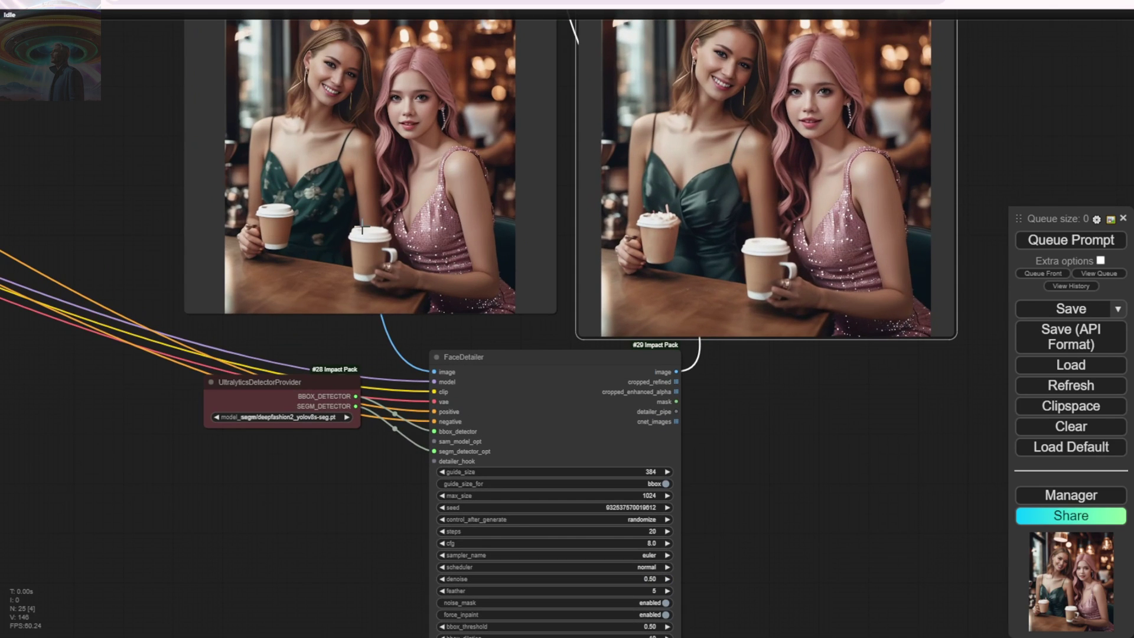
{"action": "scroll", "coordinate": [677, 203], "scroll_direction": "up", "scroll_amount": 3}
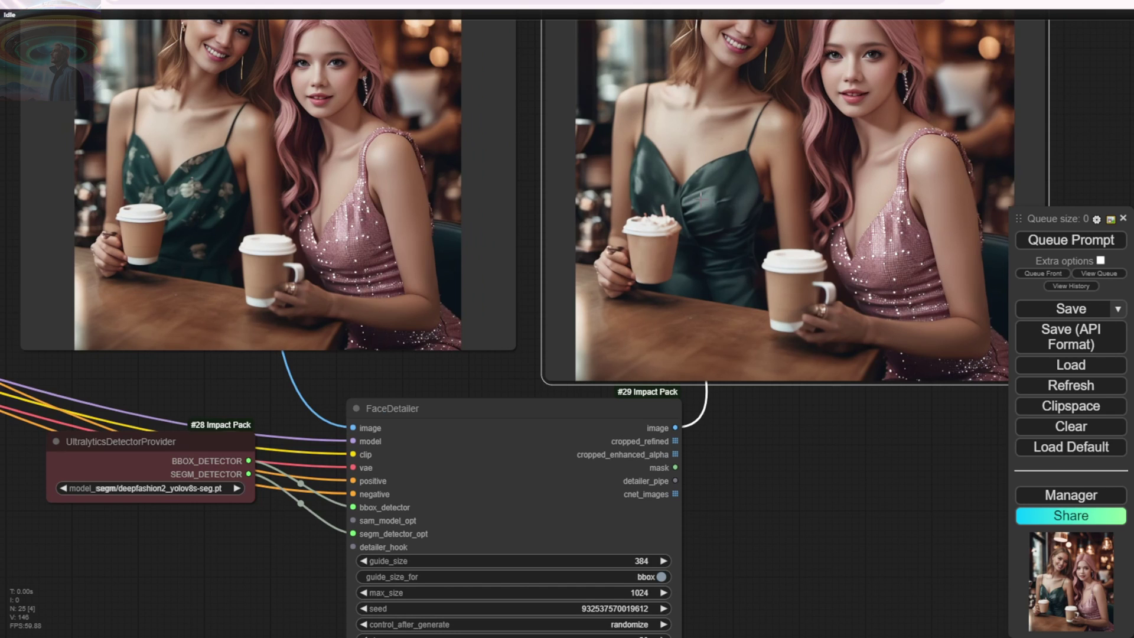
Compare the coffee cups and dresses across both preview images, and move the UltralyticsDetectorProvider node slightly closer to FaceDetailer
{"action": "left_click_drag", "start_coordinate": [1067, 100], "coordinate": [1001, 143]}
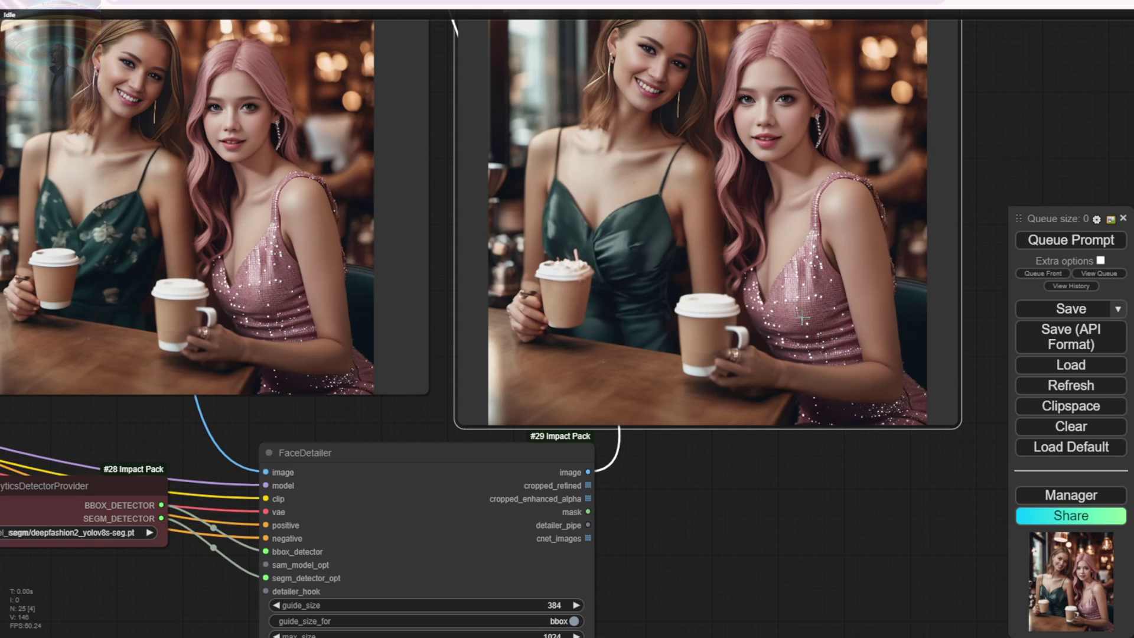
{"action": "scroll", "coordinate": [802, 319], "scroll_direction": "up", "scroll_amount": 1}
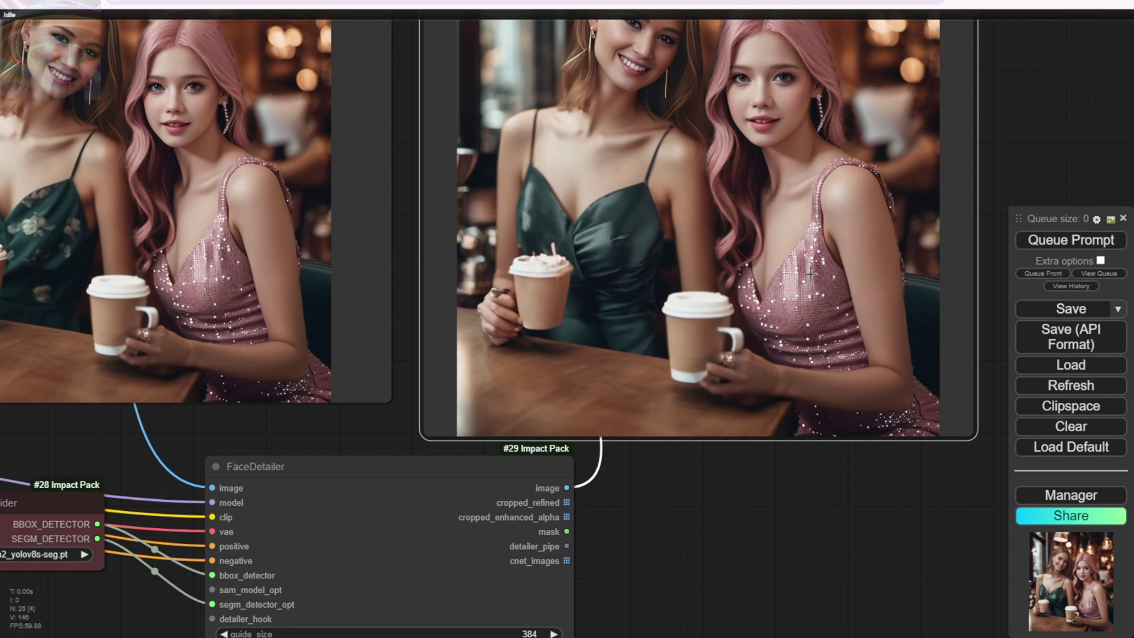
{"action": "left_click_drag", "start_coordinate": [409, 191], "coordinate": [684, 234]}
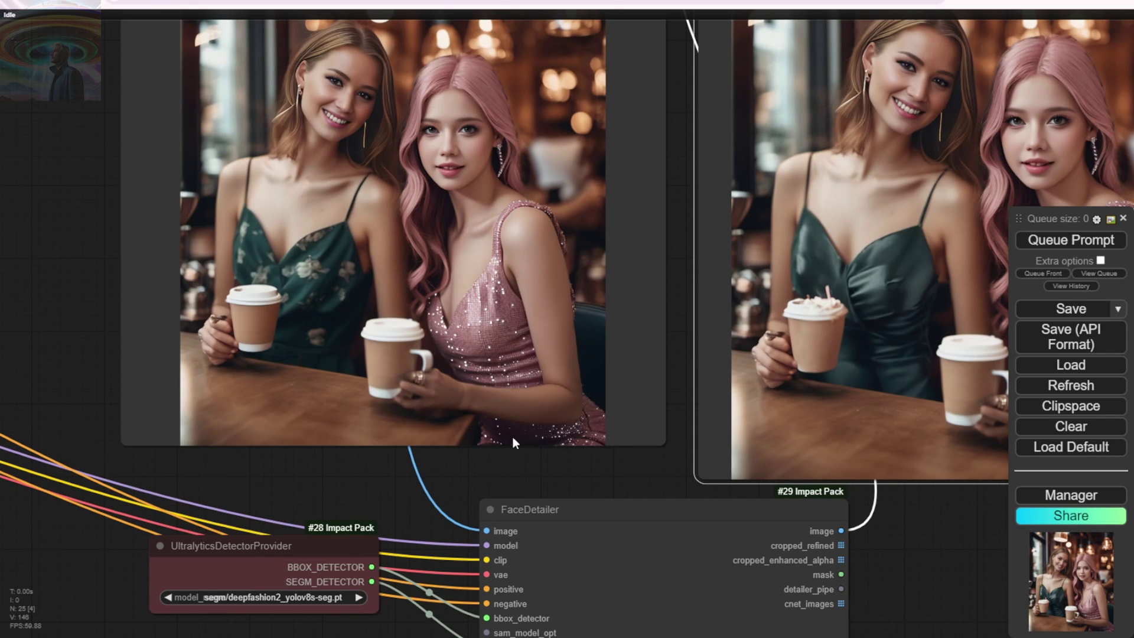
{"action": "left_click_drag", "start_coordinate": [634, 473], "coordinate": [362, 368]}
{"action": "scroll", "coordinate": [792, 427], "scroll_direction": "down", "scroll_amount": 3}
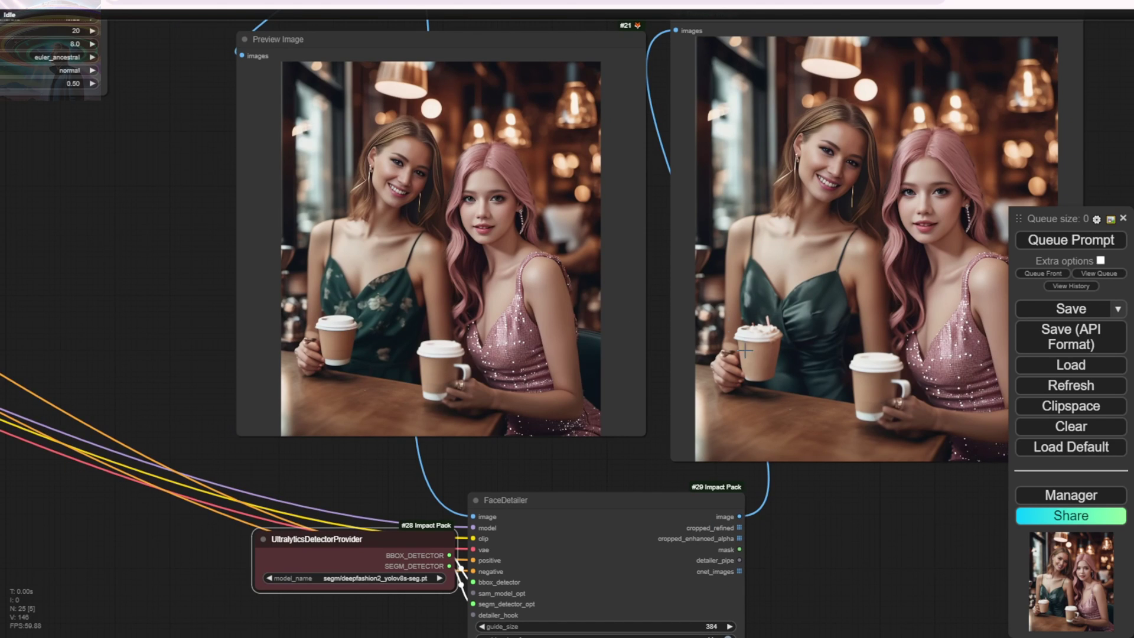
{"action": "left_click_drag", "start_coordinate": [835, 476], "coordinate": [573, 473]}
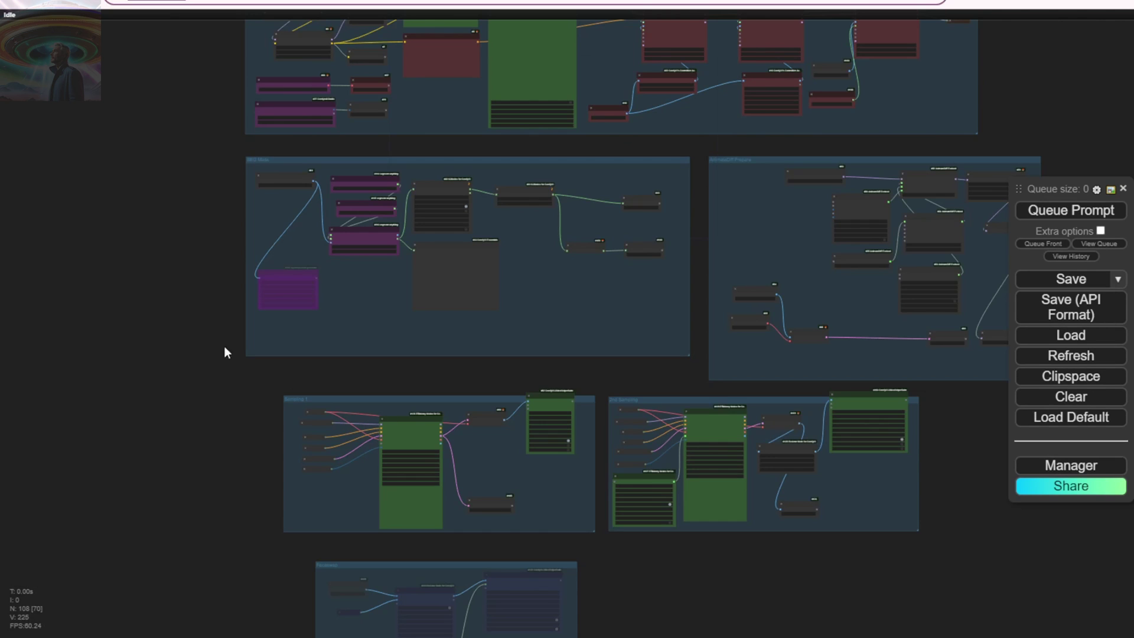
Examine the SEG Mask group of the AnimateDiff workflow, from the Segment Prompt node to the person and background mask outputs
{"action": "scroll", "coordinate": [175, 272], "scroll_direction": "up", "scroll_amount": 5}
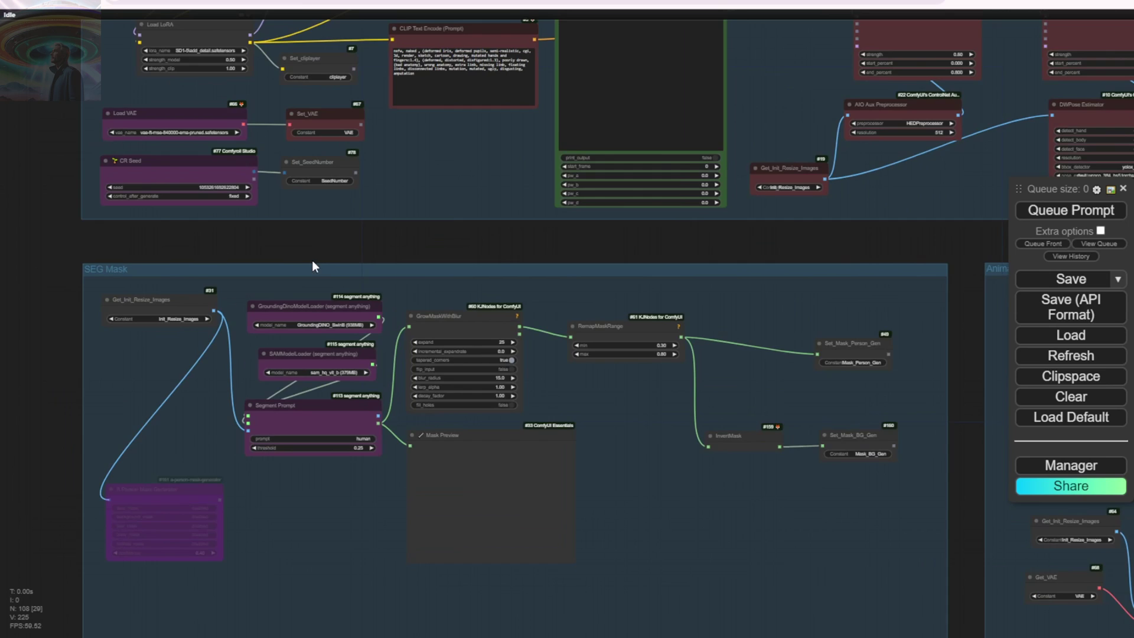
{"action": "left_click_drag", "start_coordinate": [312, 262], "coordinate": [242, 134]}
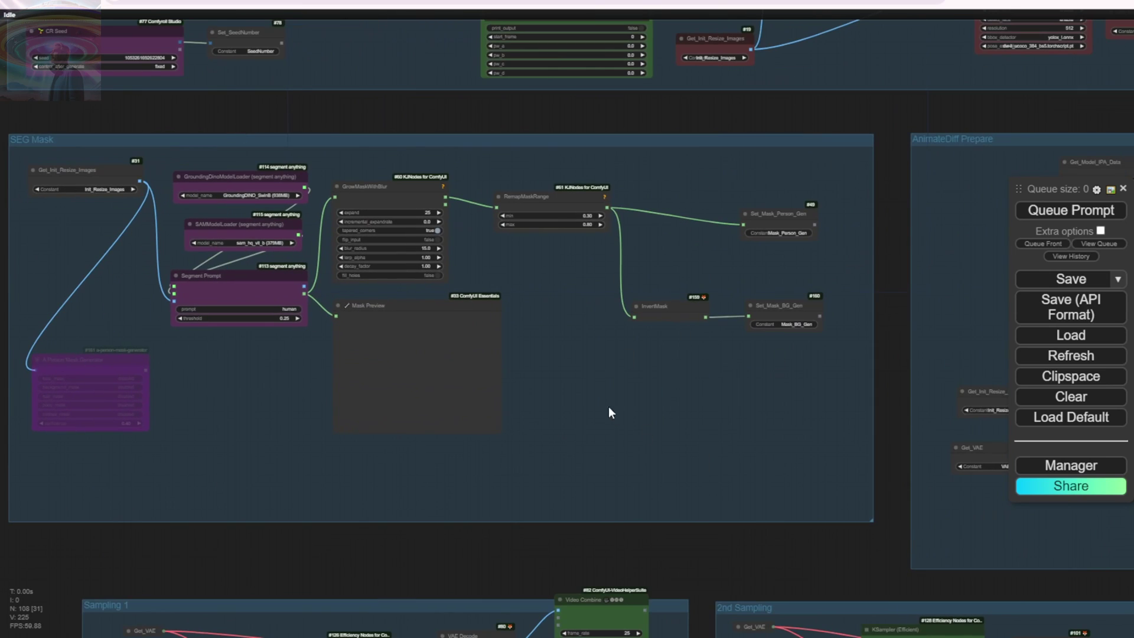
{"action": "scroll", "coordinate": [271, 381], "scroll_direction": "down", "scroll_amount": 4}
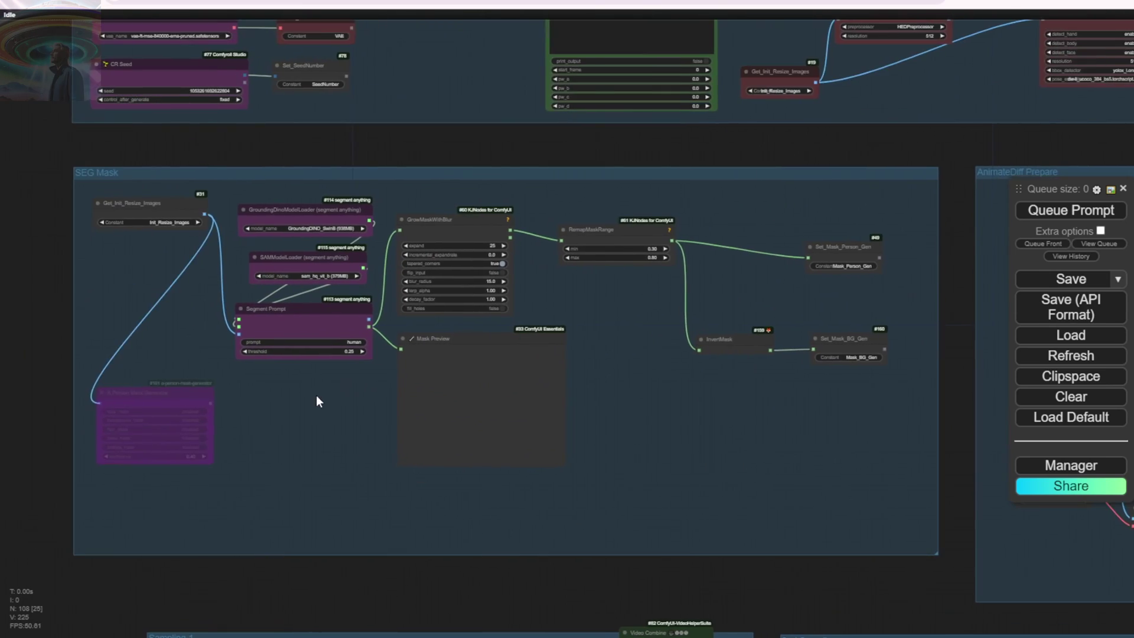
{"action": "scroll", "coordinate": [312, 377], "scroll_direction": "down", "scroll_amount": 6}
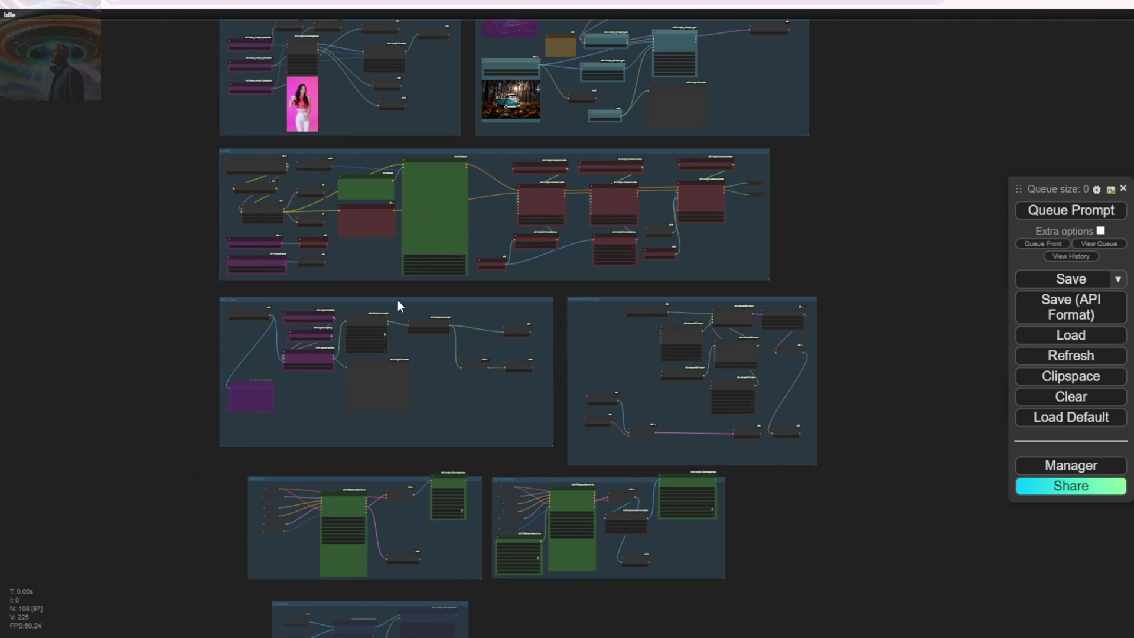
{"action": "left_click_drag", "start_coordinate": [789, 526], "coordinate": [760, 503]}
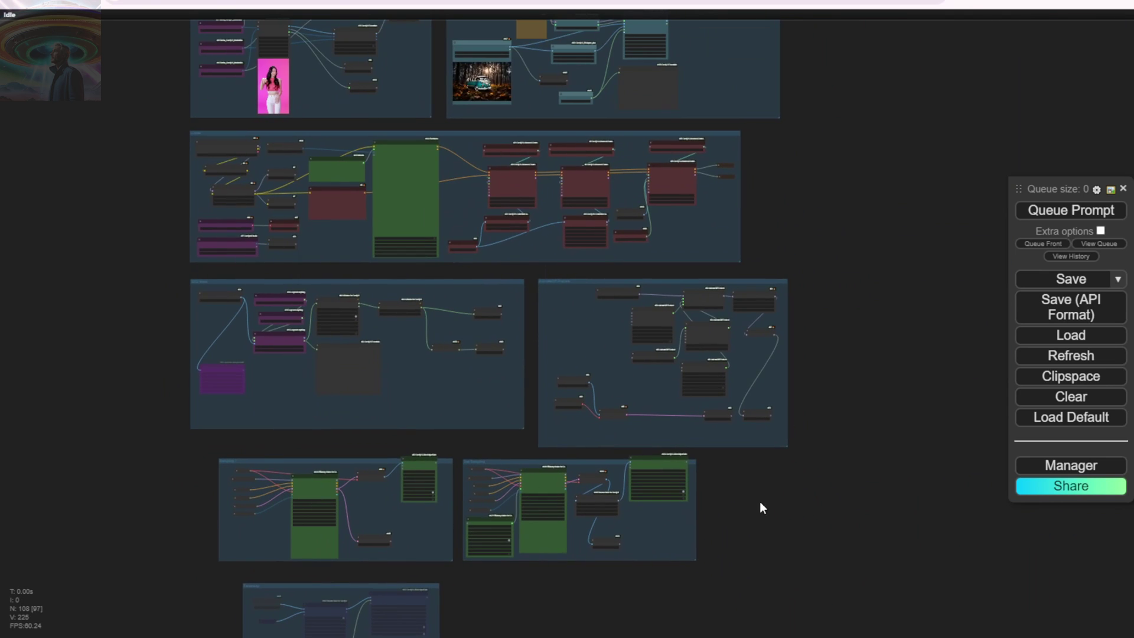
{"action": "scroll", "coordinate": [296, 347], "scroll_direction": "up", "scroll_amount": 10}
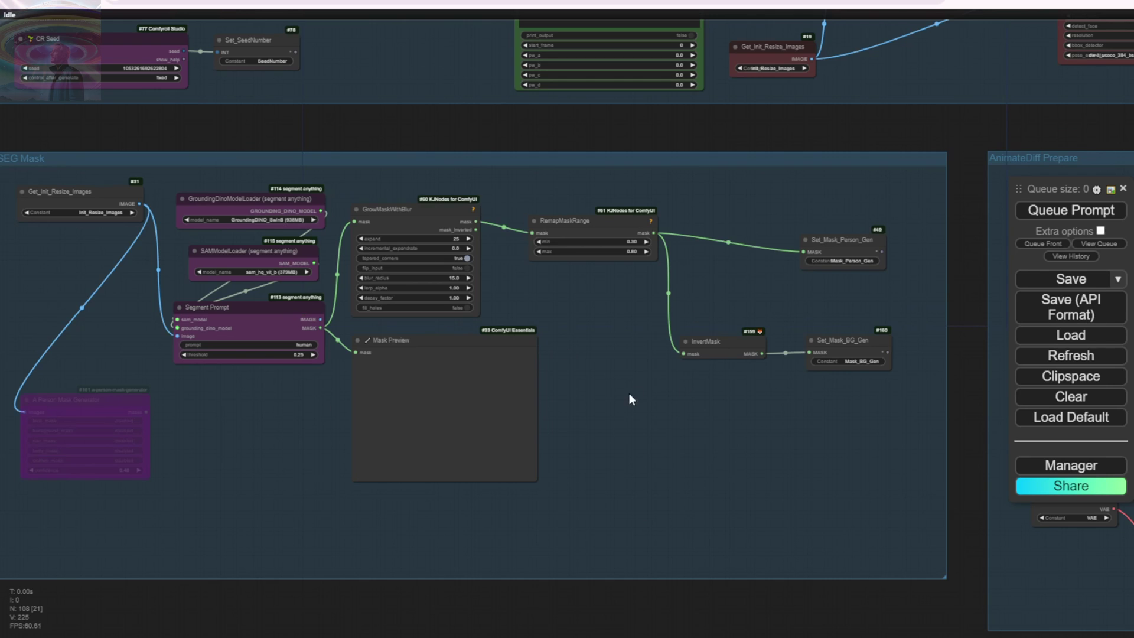
{"action": "left_click_drag", "start_coordinate": [615, 389], "coordinate": [847, 445]}
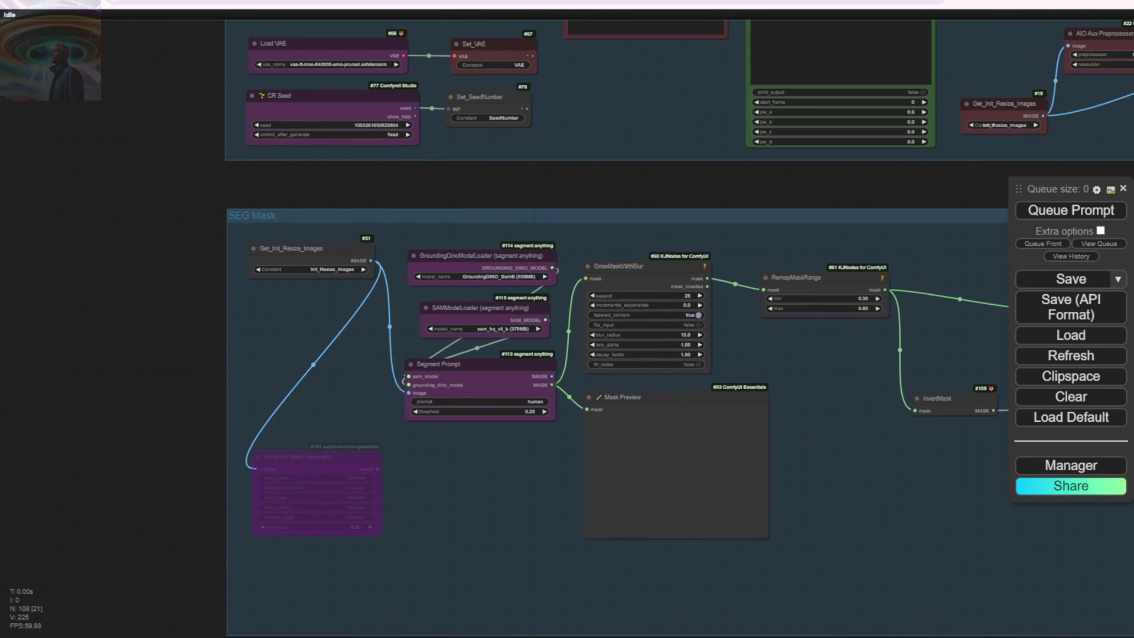